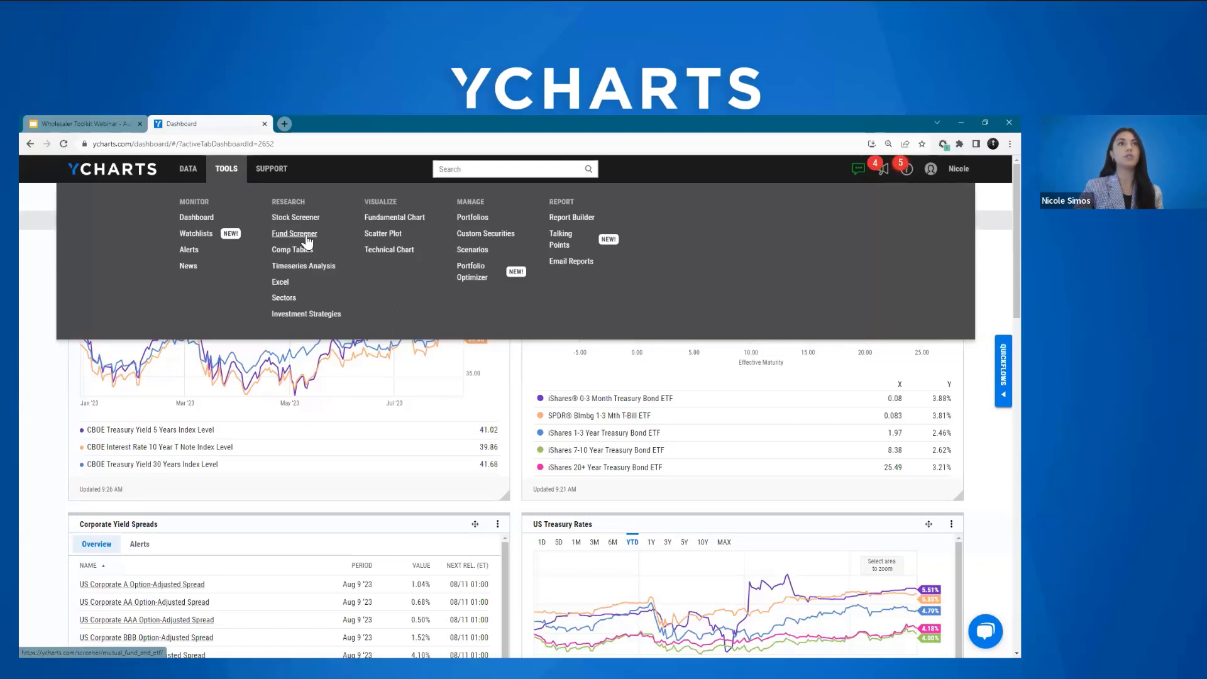
Step: Open the Fund Screener and load the saved fund screen "Intermediate Core Plus - MFs - Rankings"
click(306, 237)
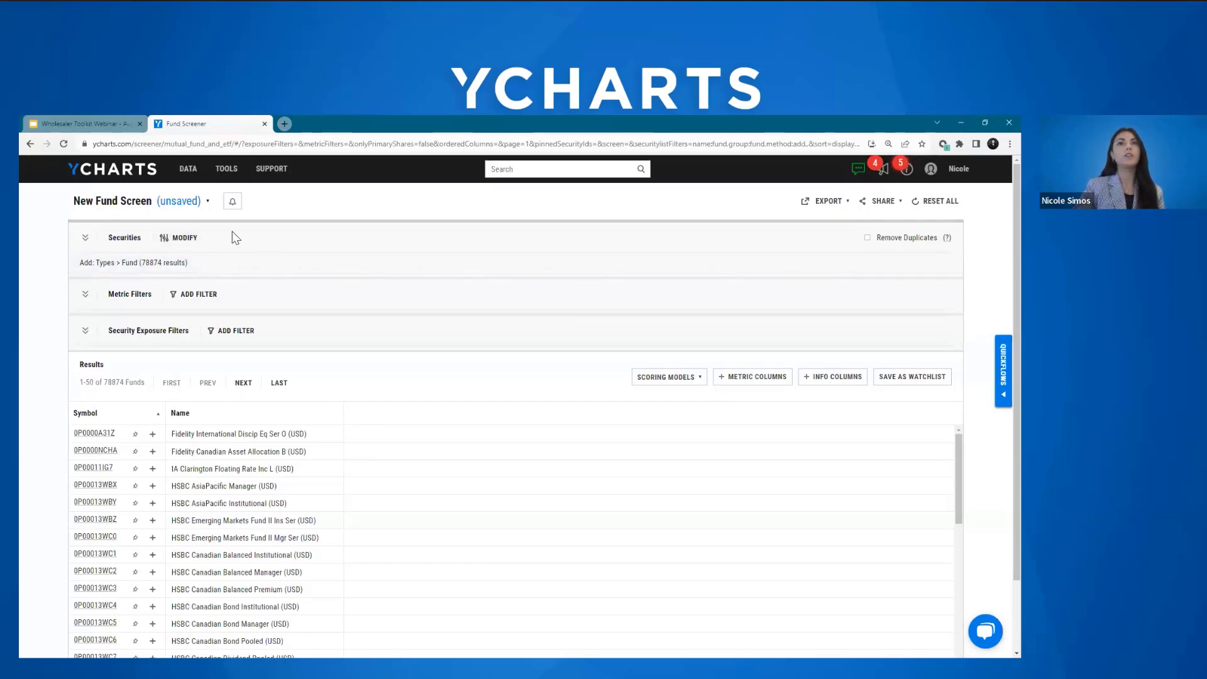
click(191, 209)
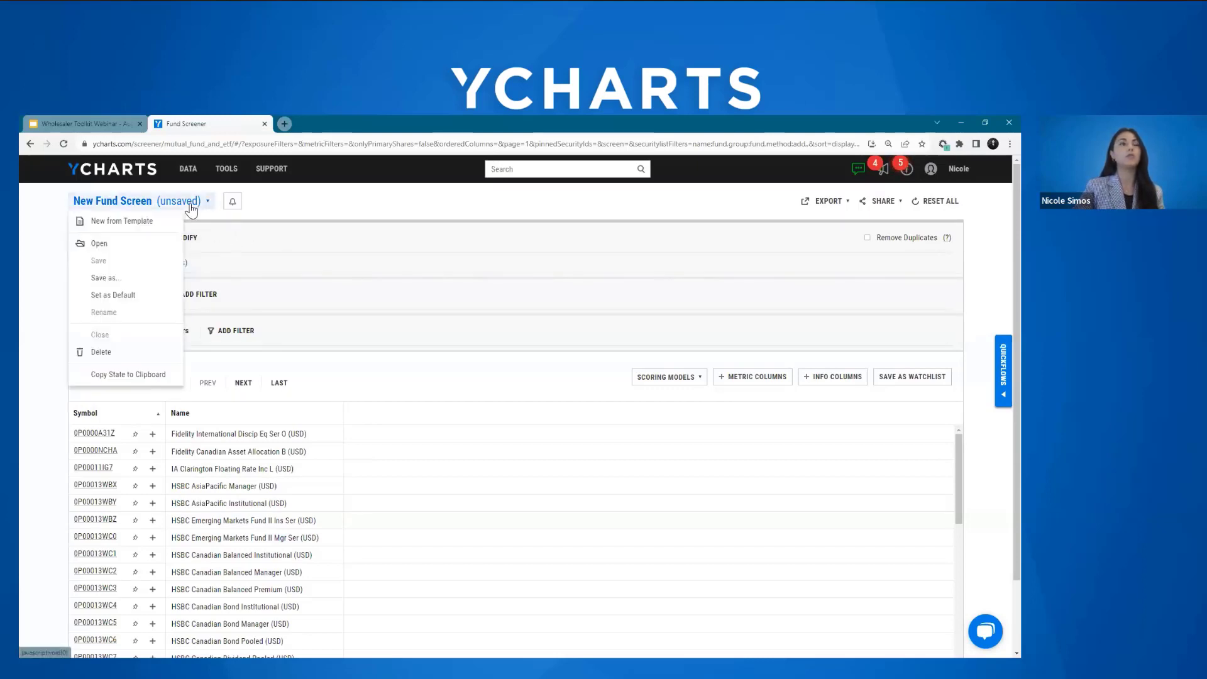
click(141, 251)
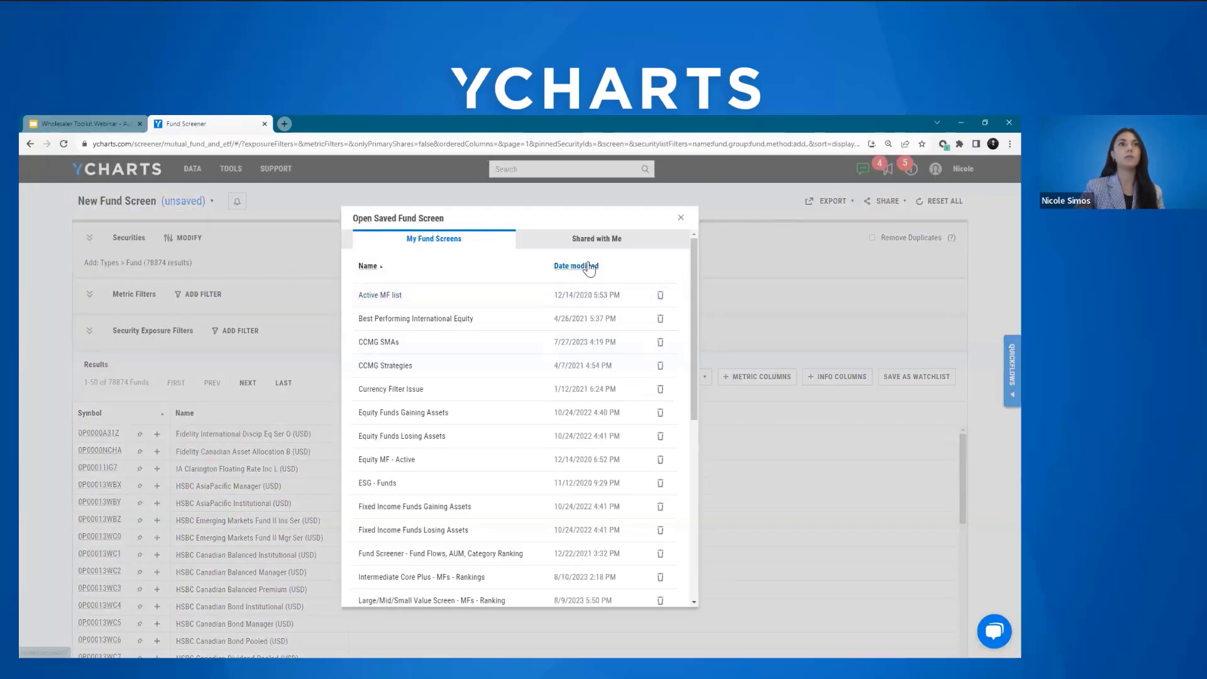
click(501, 296)
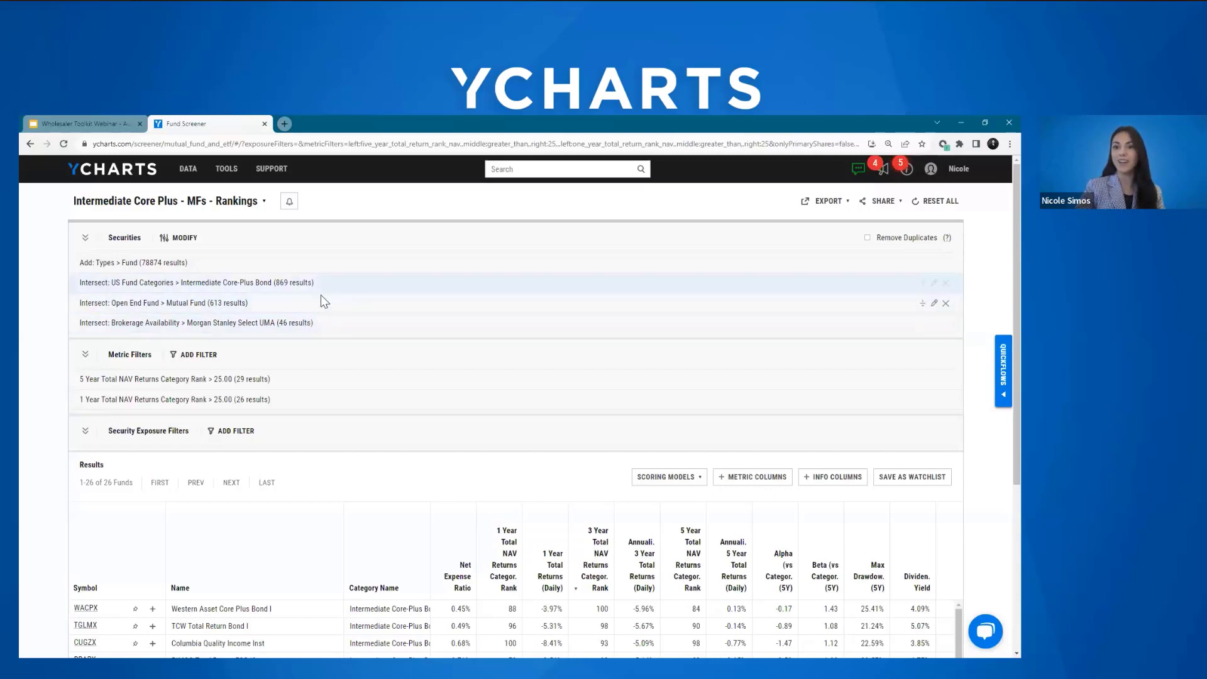
Step: Browse the security lists for the screen, expanding the Open End Fund and Exchange Traded Product types and the US Fund Categories
click(185, 245)
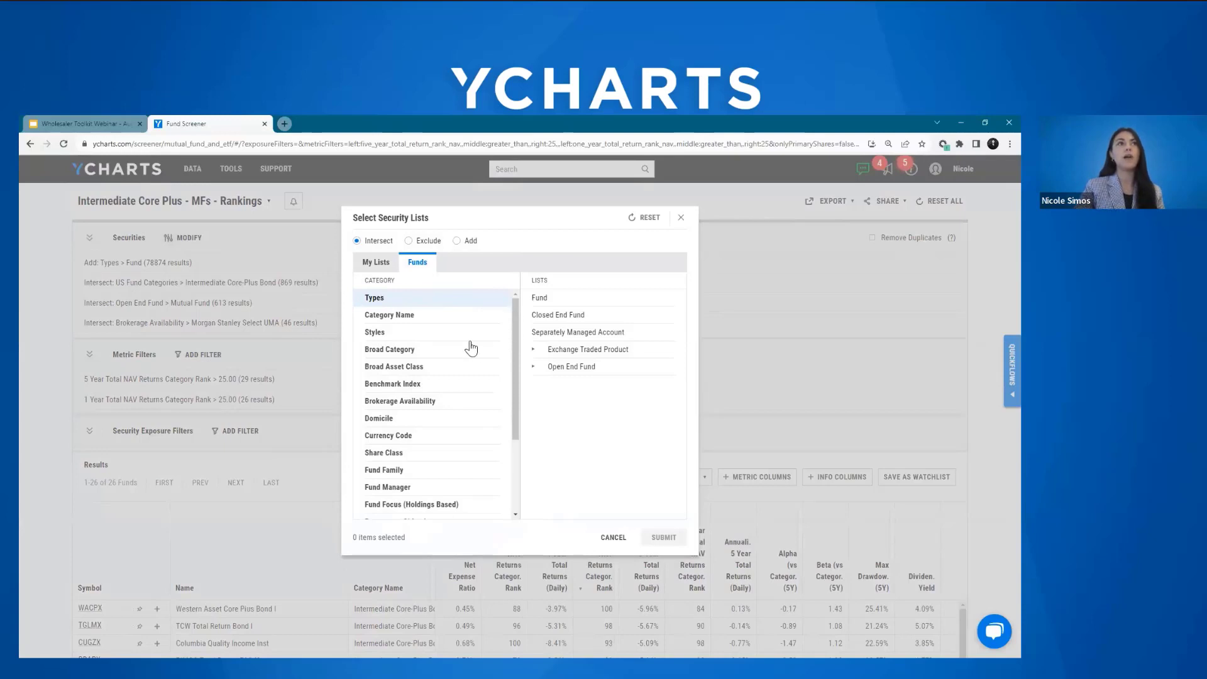
click(564, 368)
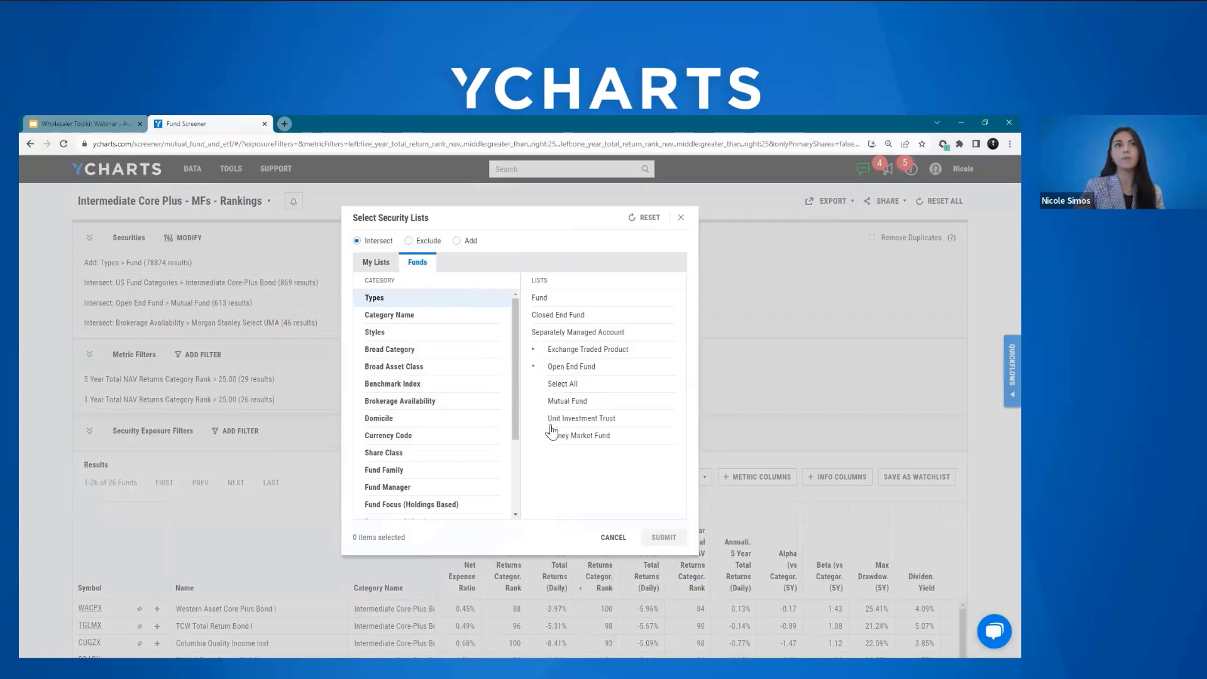
click(565, 351)
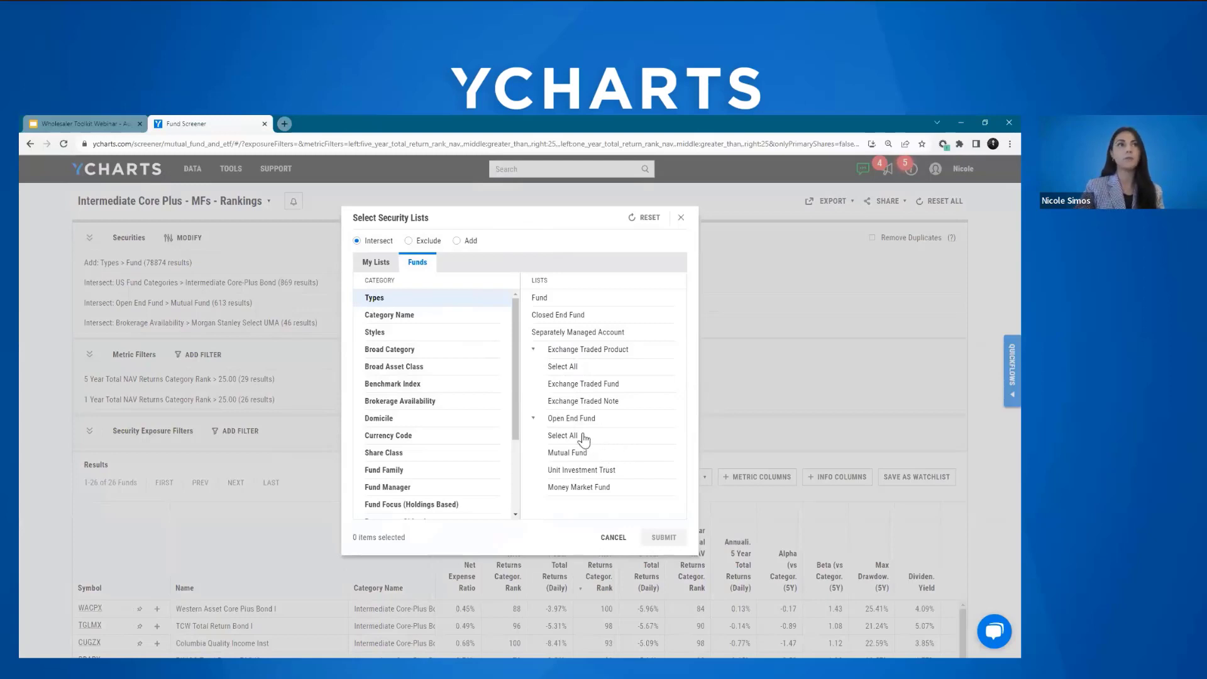
click(427, 314)
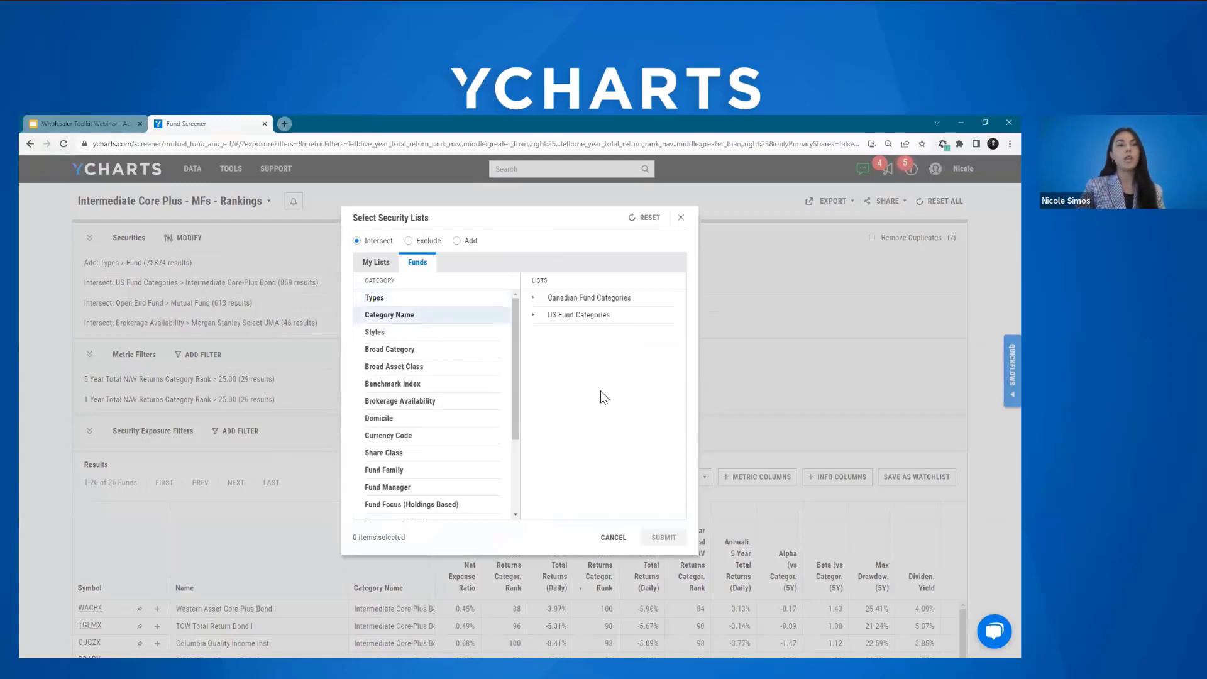
click(539, 317)
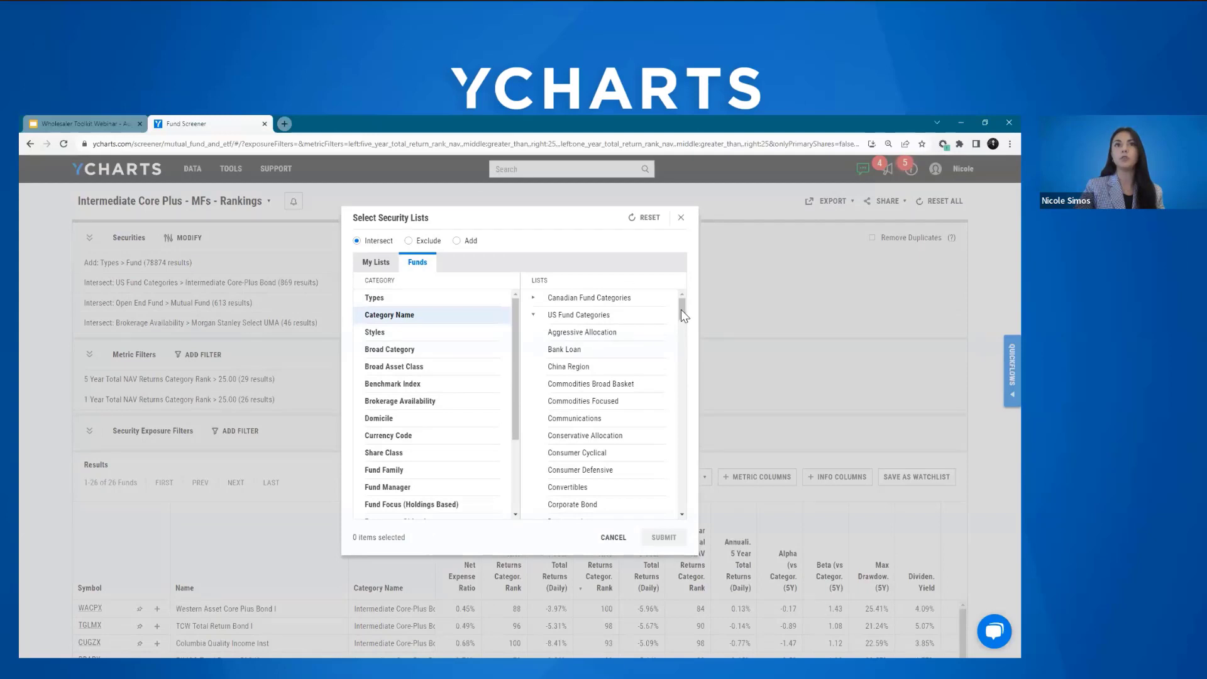
drag(681, 309, 681, 376)
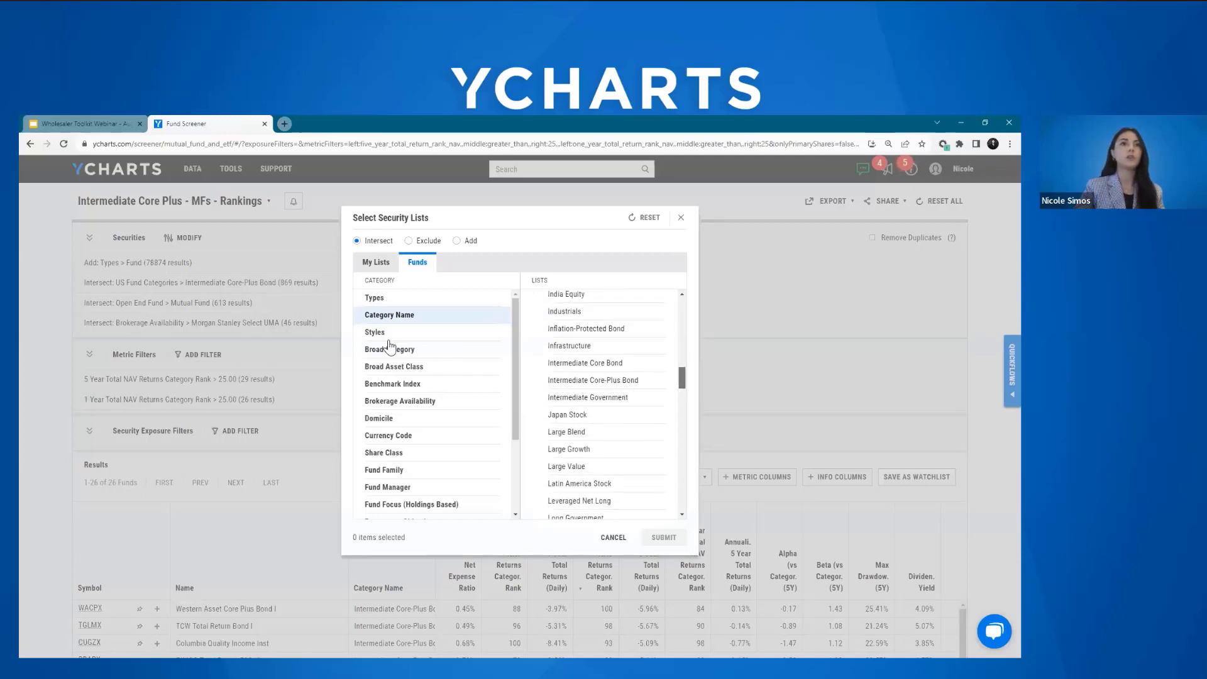
Step: Search the Brokerage Availability lists for "morgan stanley" without selecting a platform
click(478, 407)
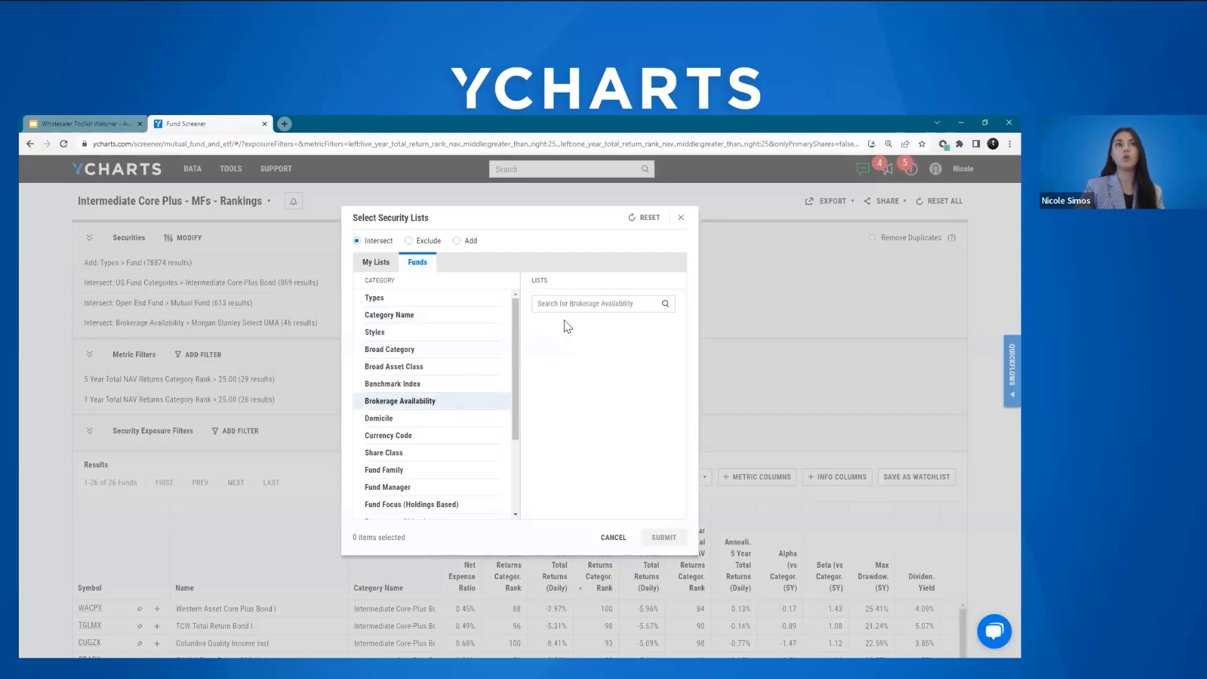
click(568, 302)
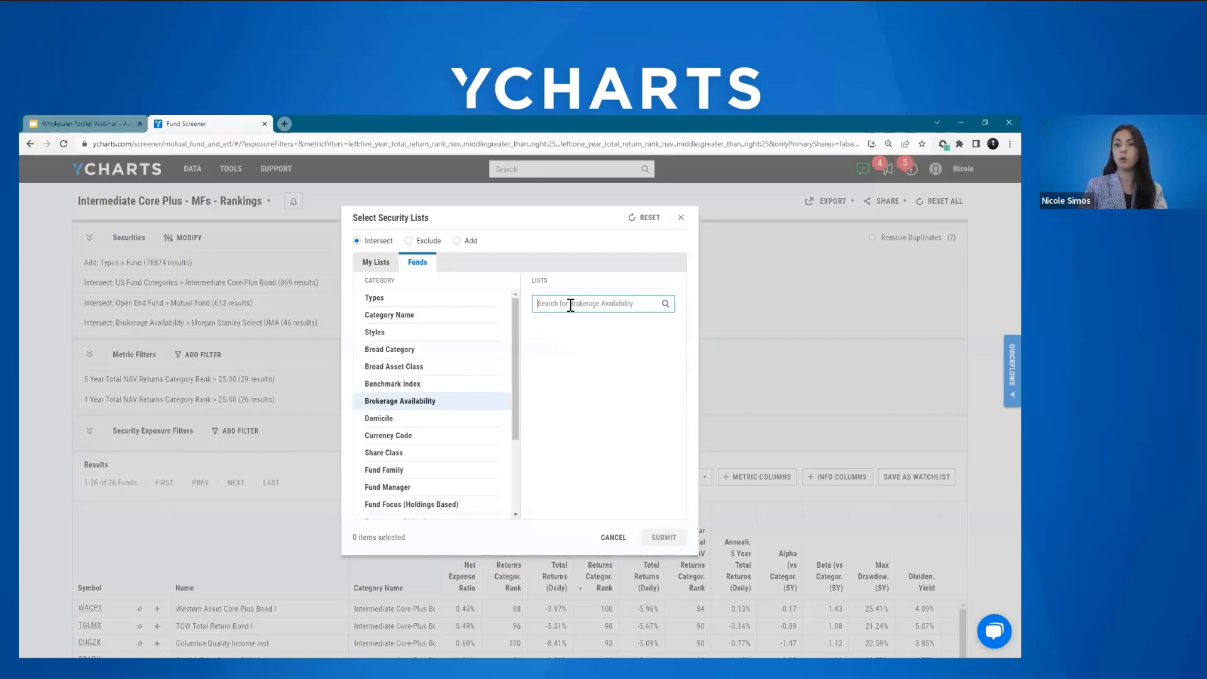
text(morgan sta)
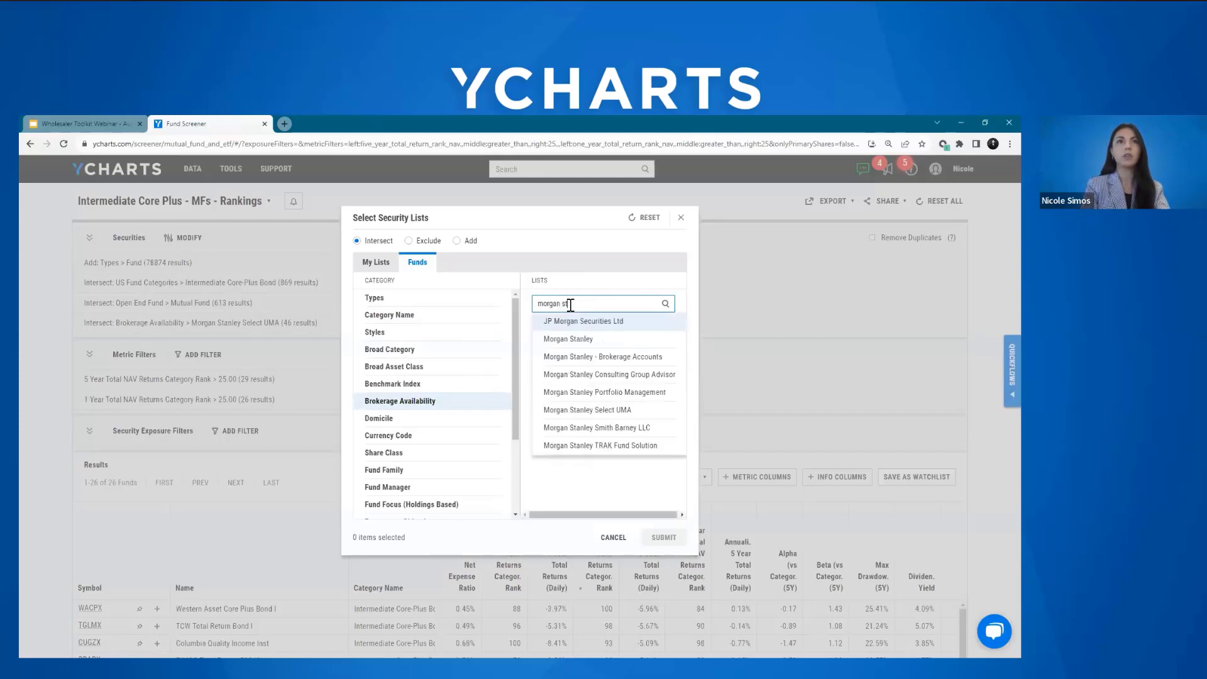
text(nley)
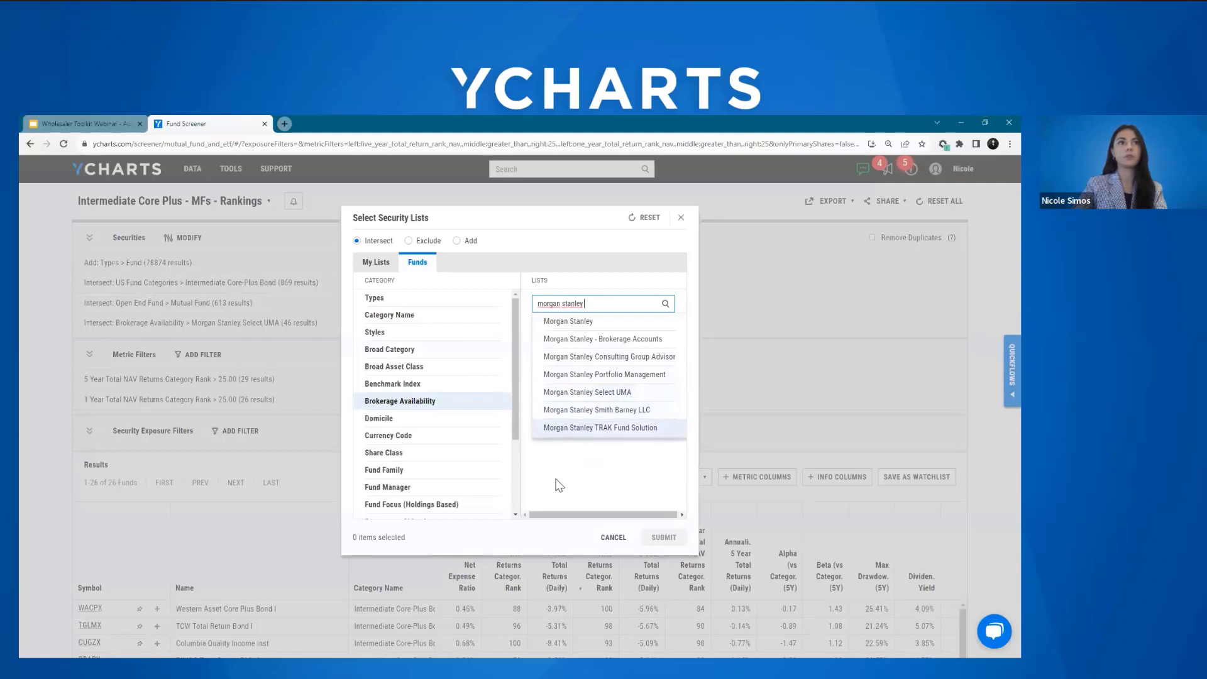
click(524, 375)
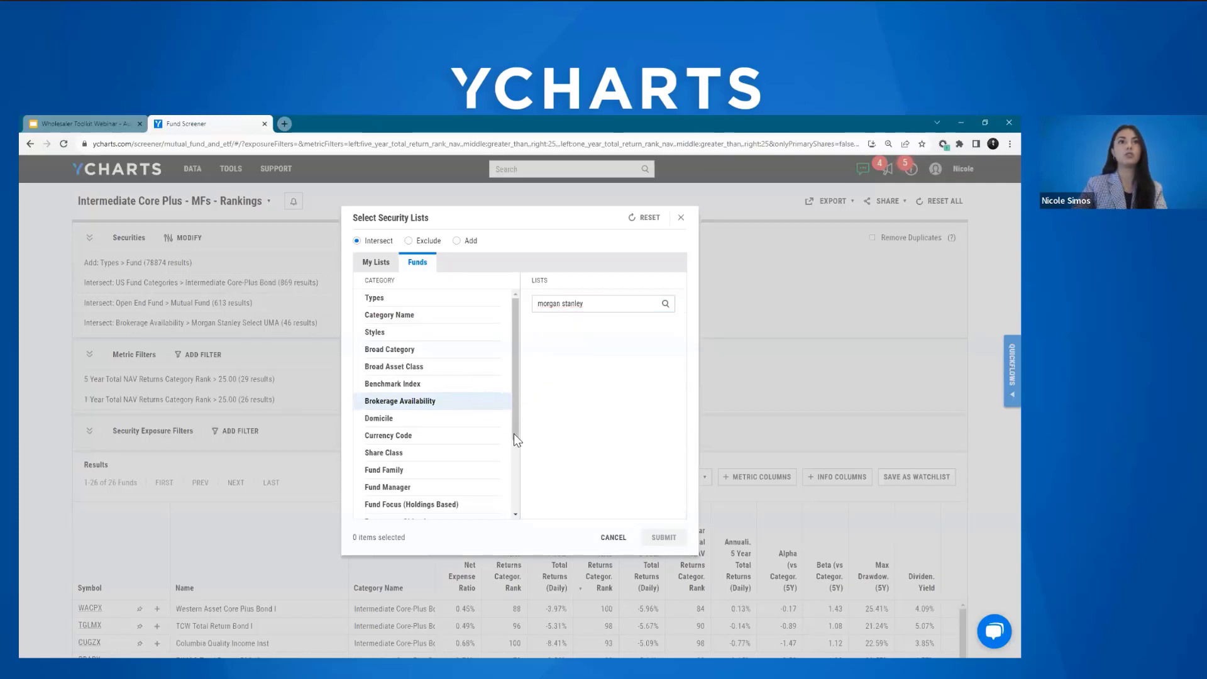
Step: Browse the United States Share Classes available under the Share Class category
scroll(514, 429, down, 2)
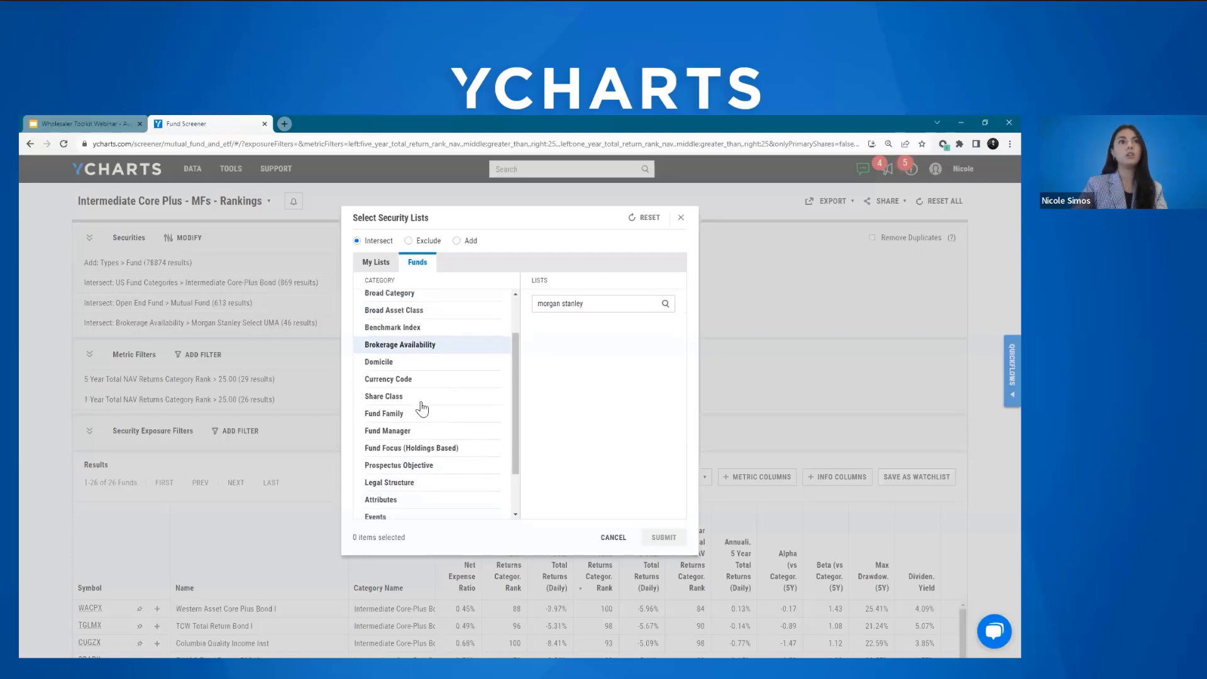
click(420, 401)
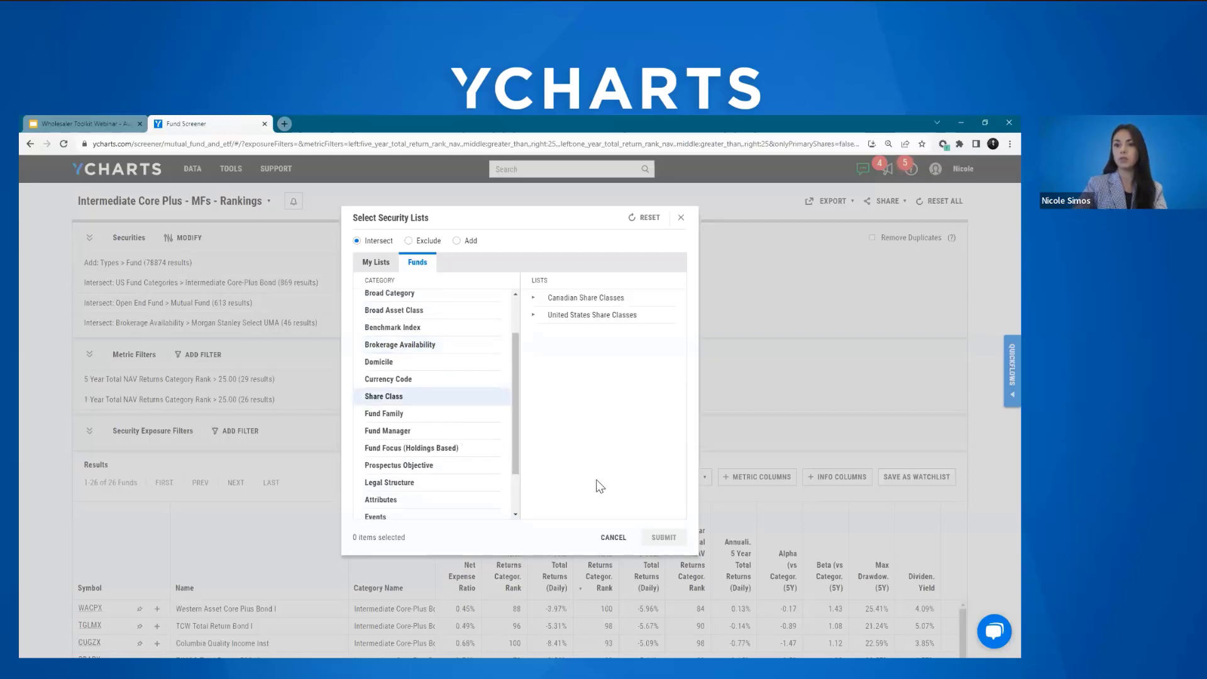
click(542, 317)
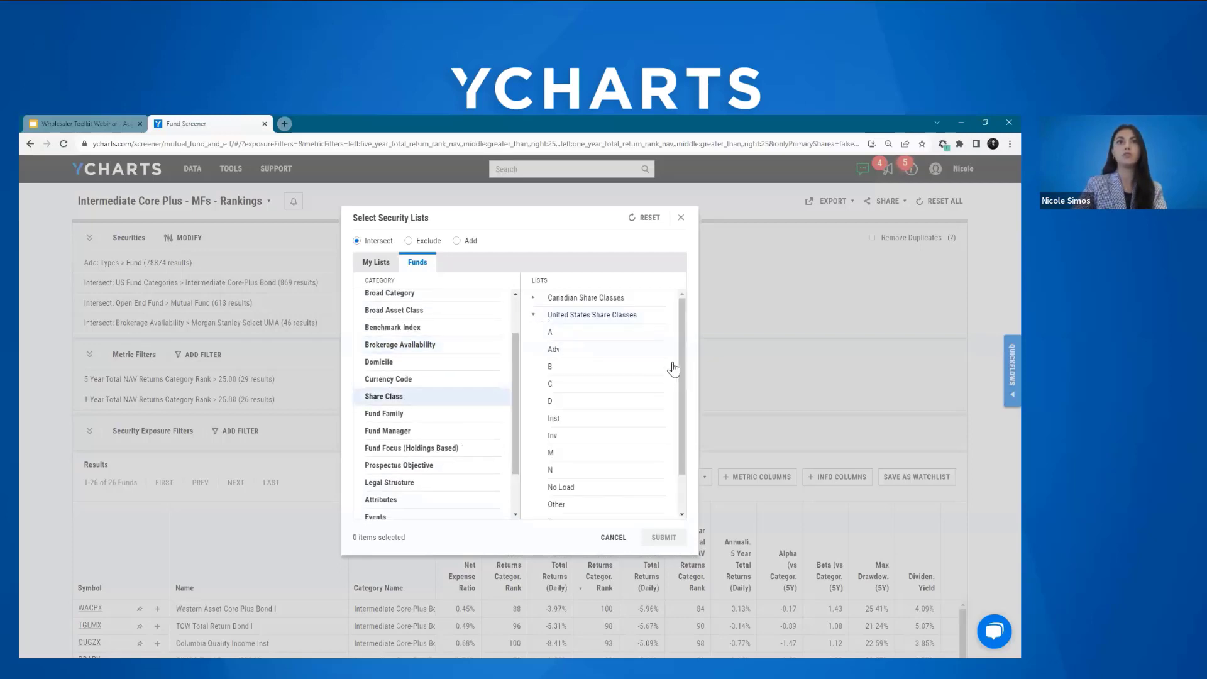
drag(683, 334, 679, 353)
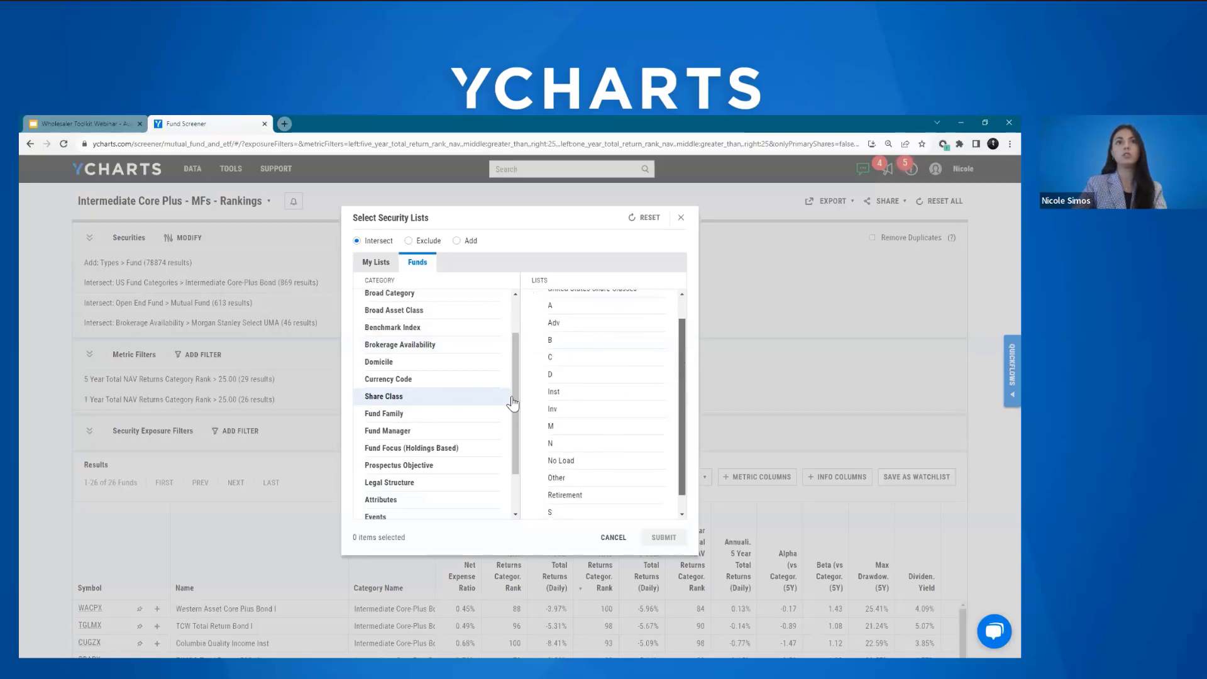
Step: Search the Fund Family lists for "vanguard", then close the security list selection without adding anything
click(417, 417)
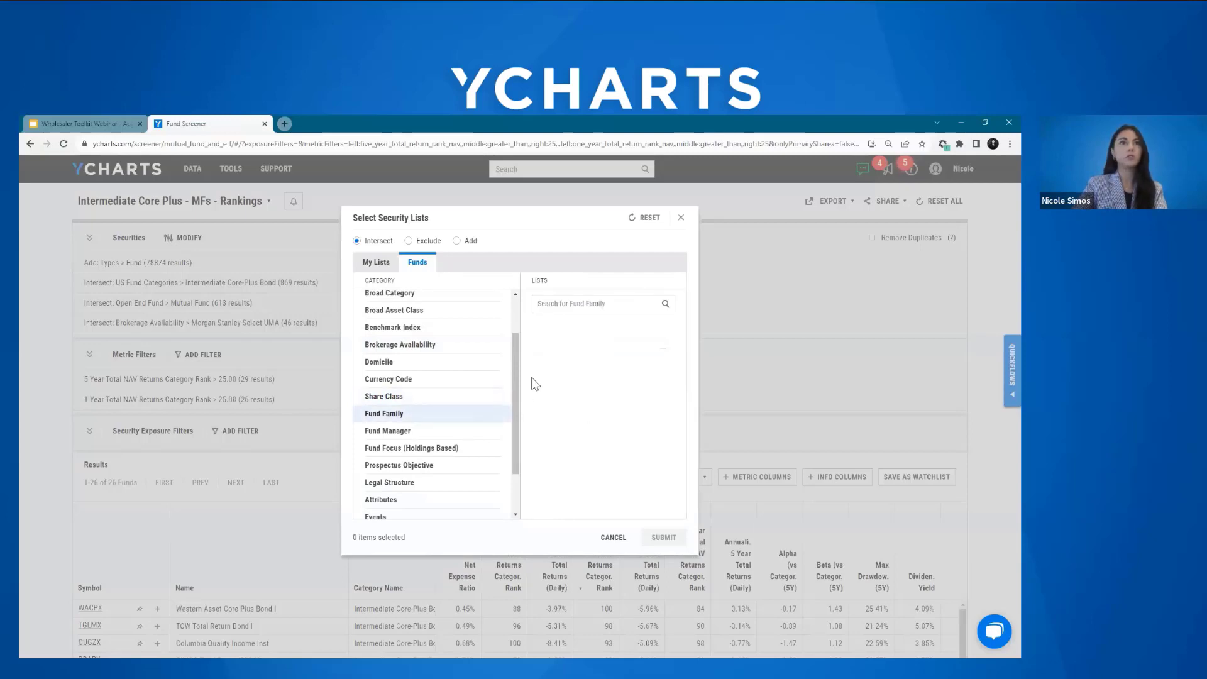
click(574, 305)
text(vanguard)
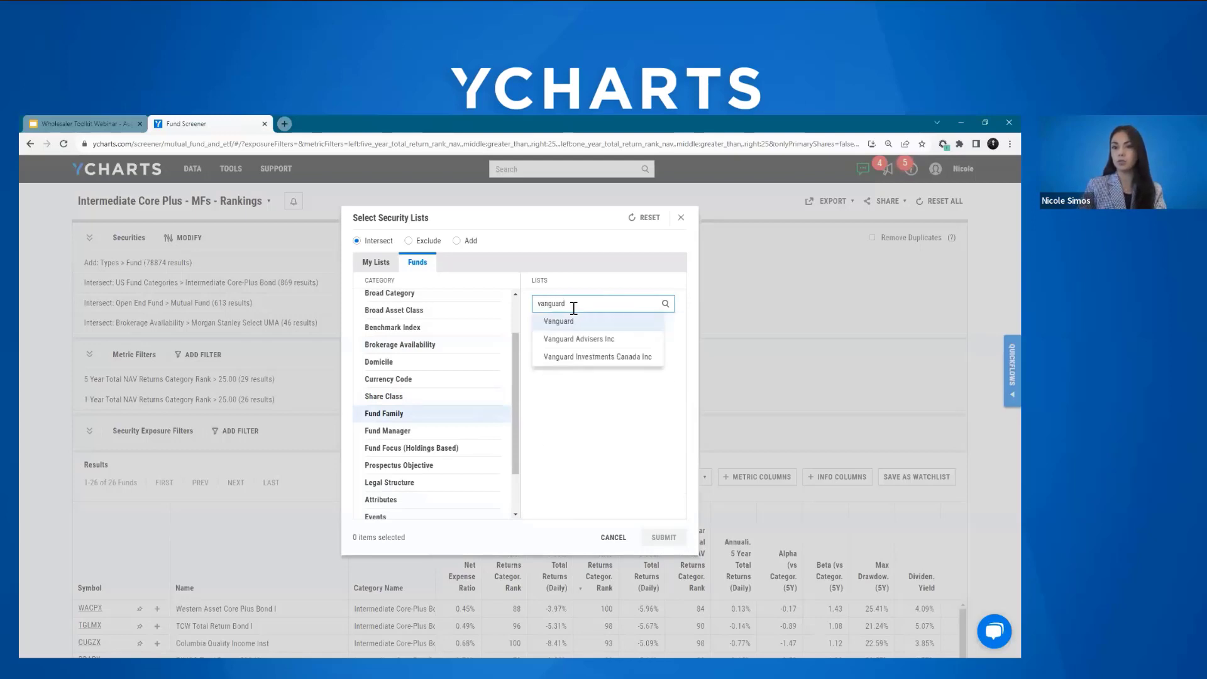
key(BackSpace)
key(BackSpace)
key(BackSpace)
key(BackSpace)
key(BackSpace)
key(BackSpace)
key(BackSpace)
key(BackSpace)
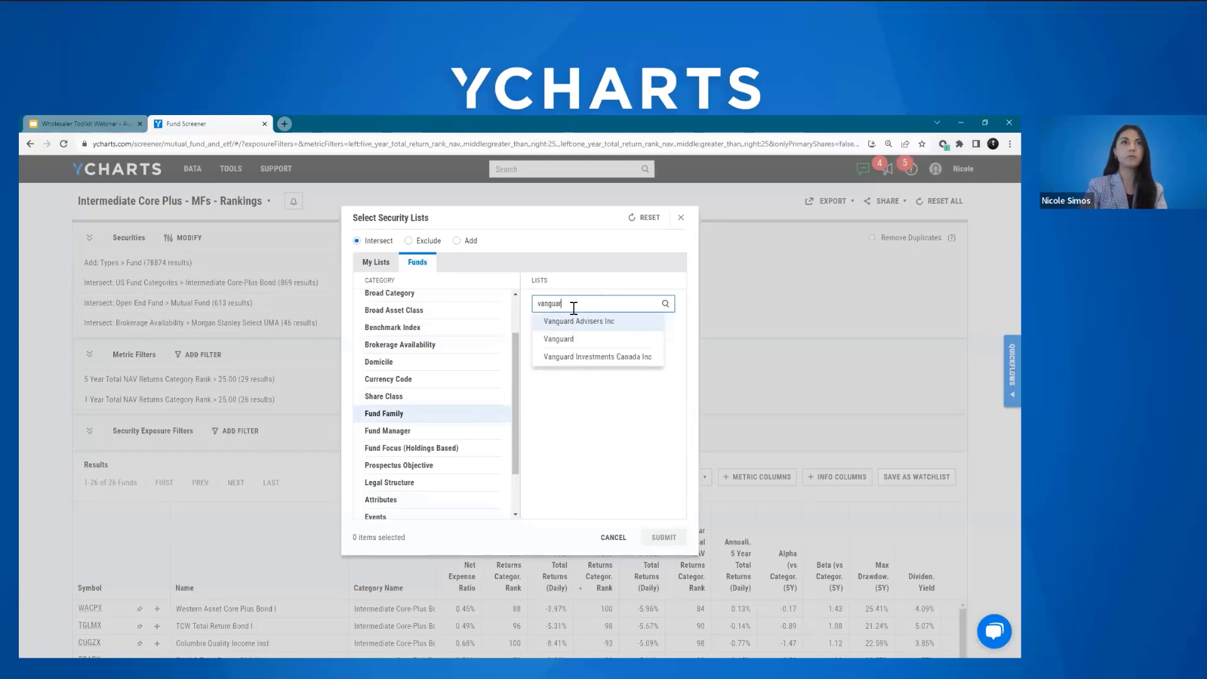
click(681, 218)
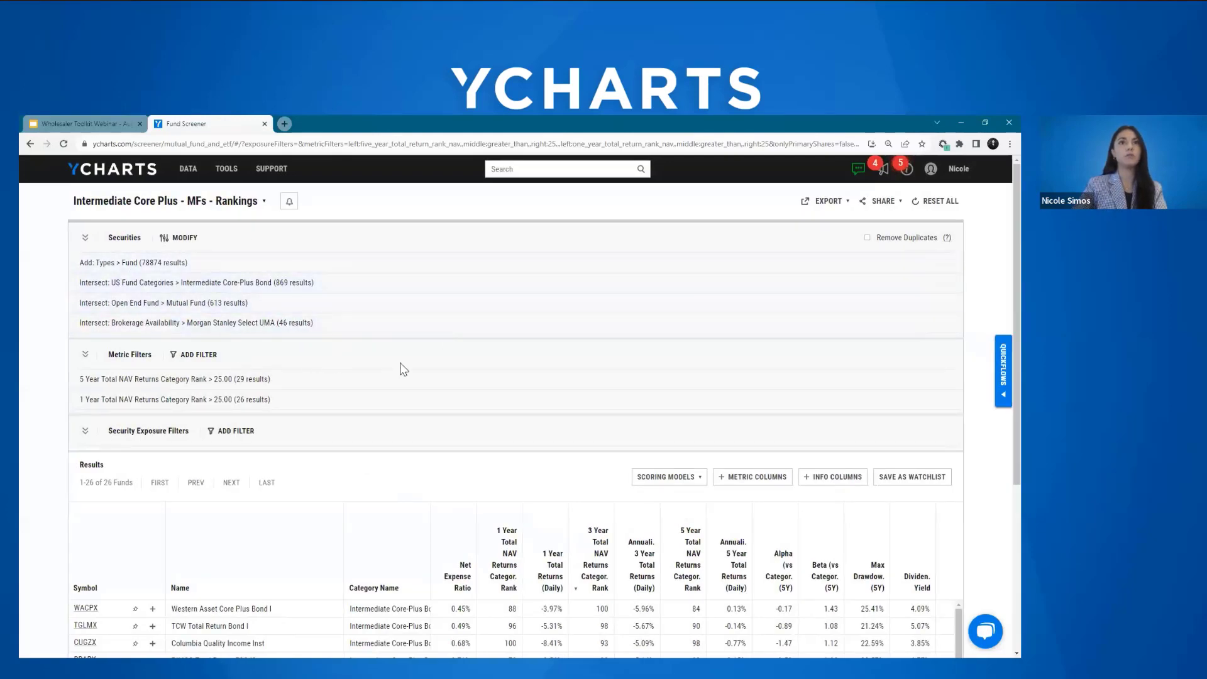
Step: Start a new equation-based metric filter with 10 Year Total NAV Returns Category Rank as its metric
scroll(1000, 221, down, 3)
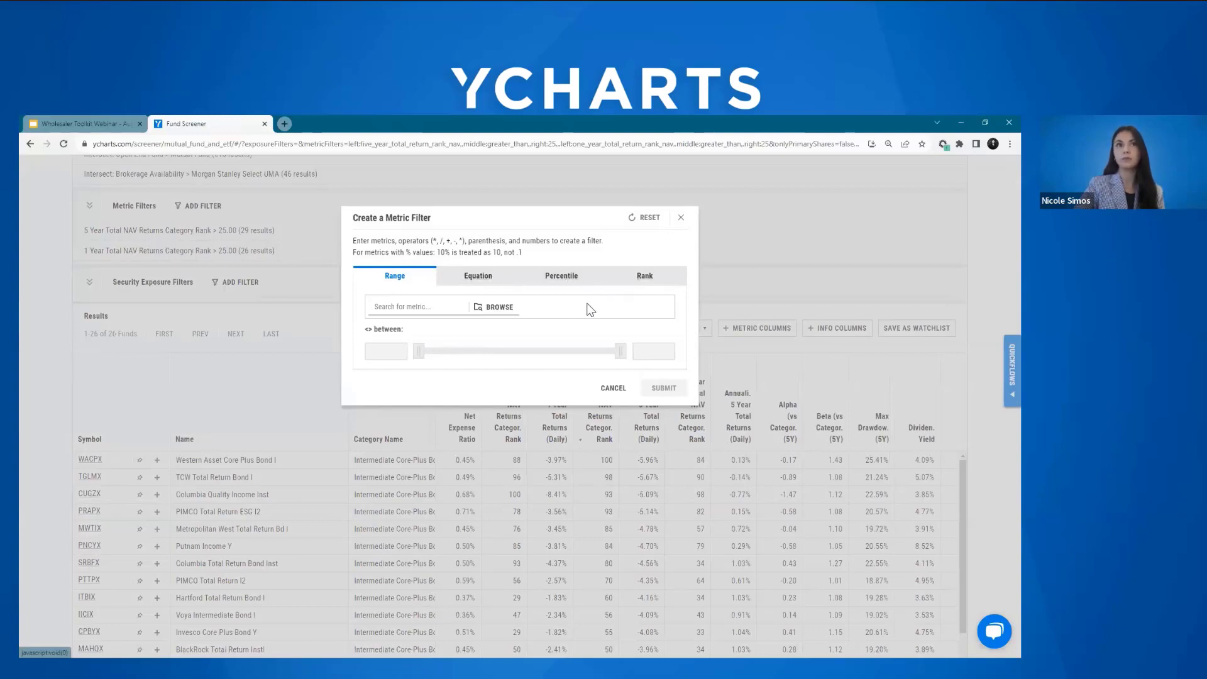
click(486, 279)
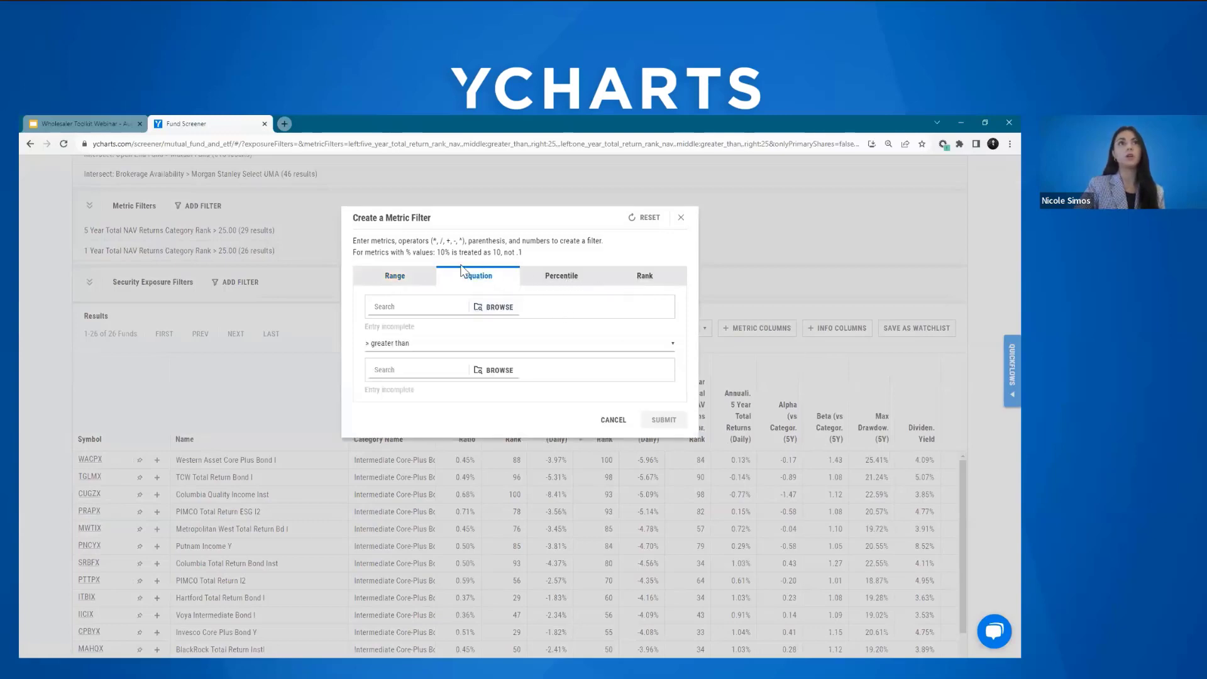
click(439, 309)
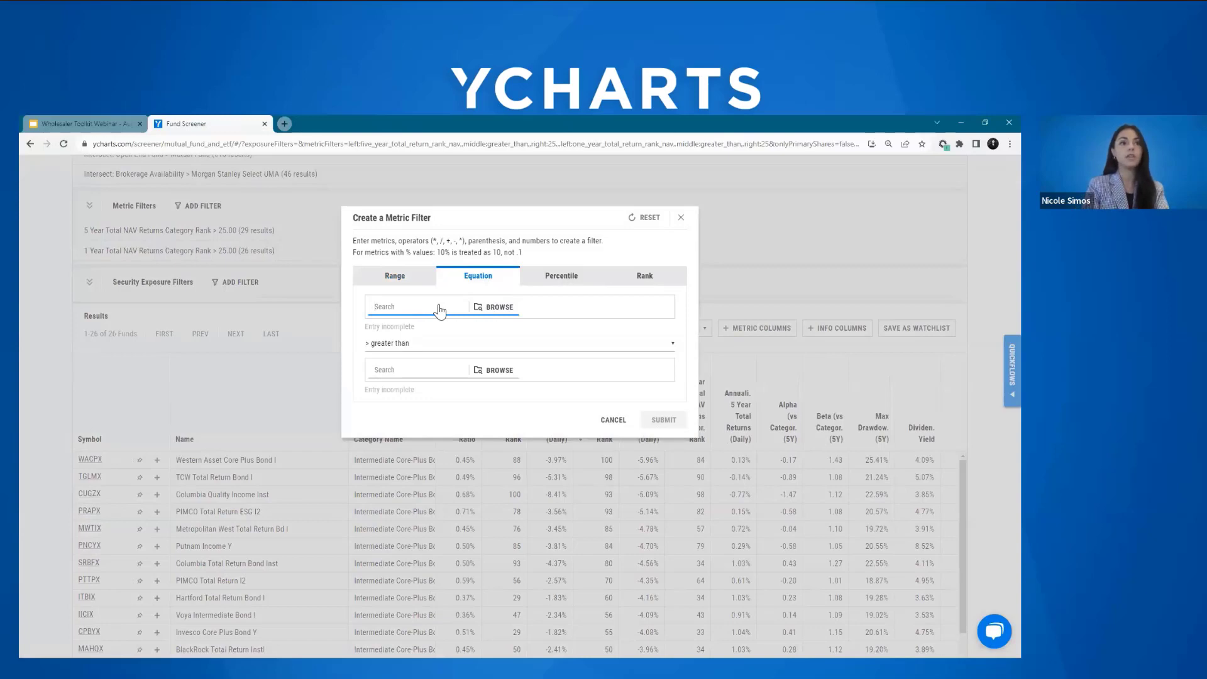
text(10 year c)
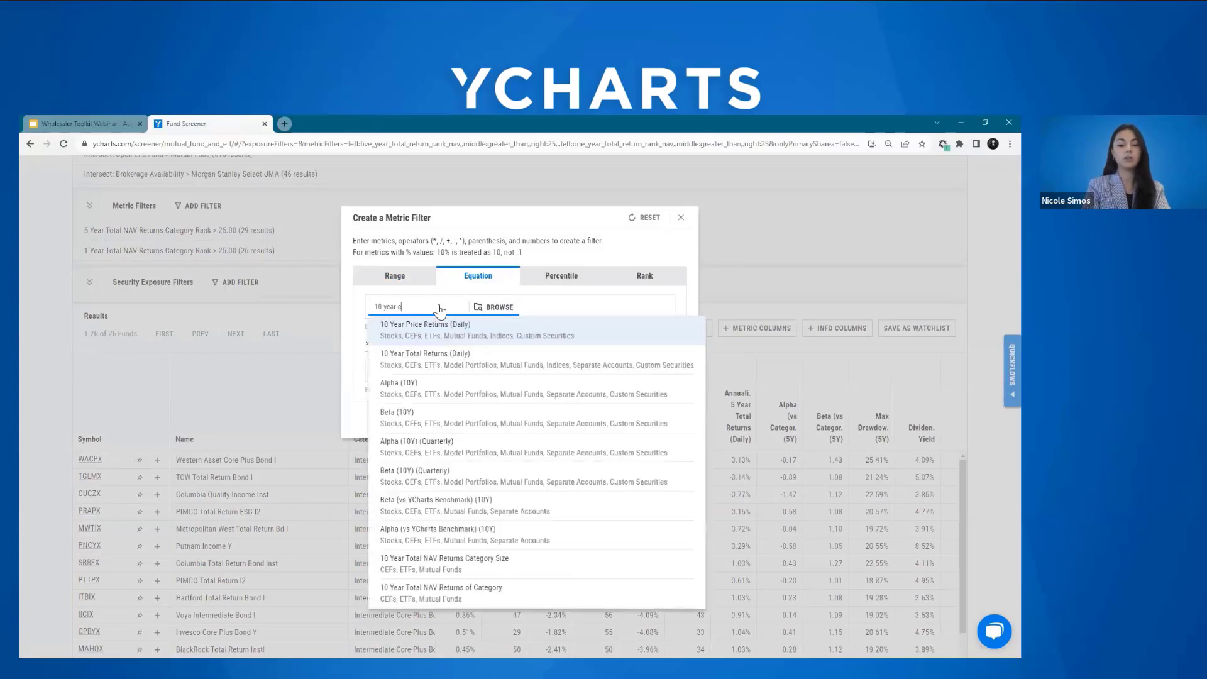
text(ateg)
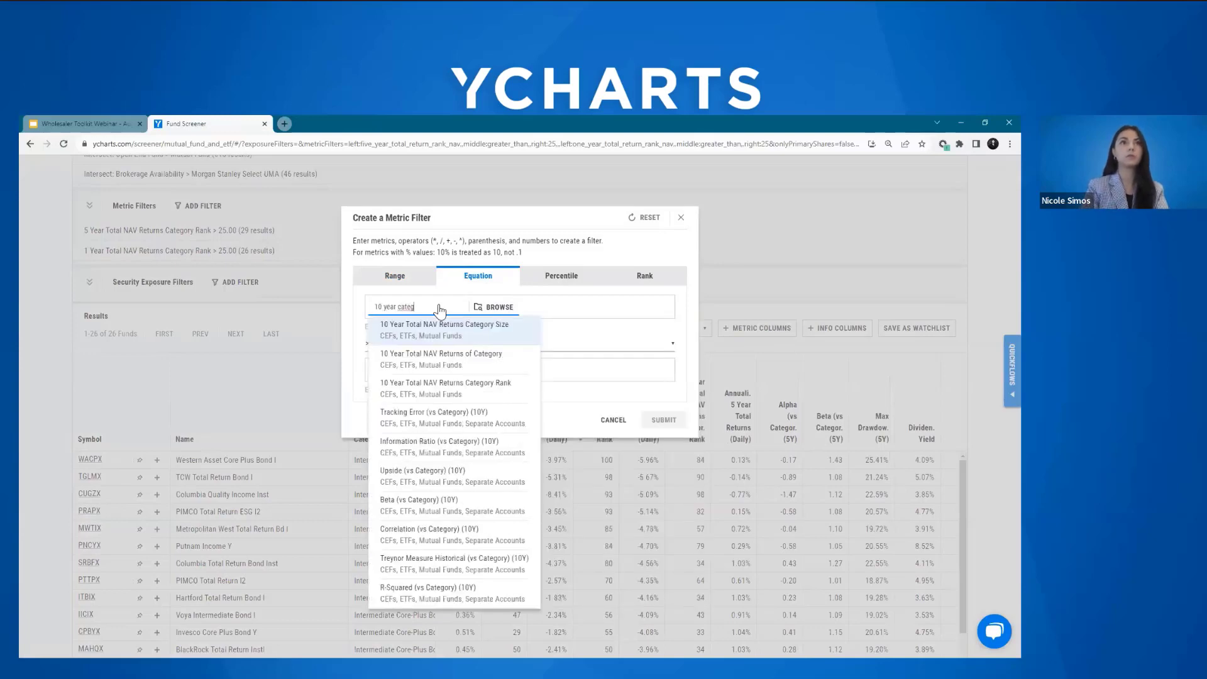
text(ory rank)
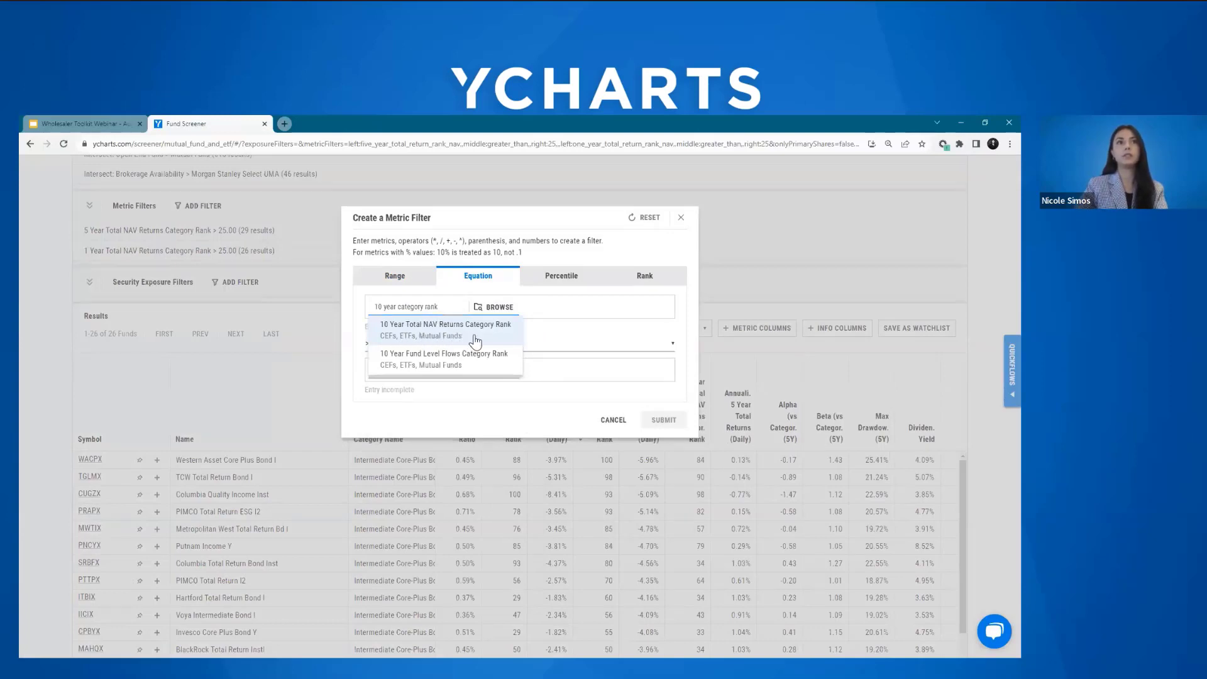
click(462, 338)
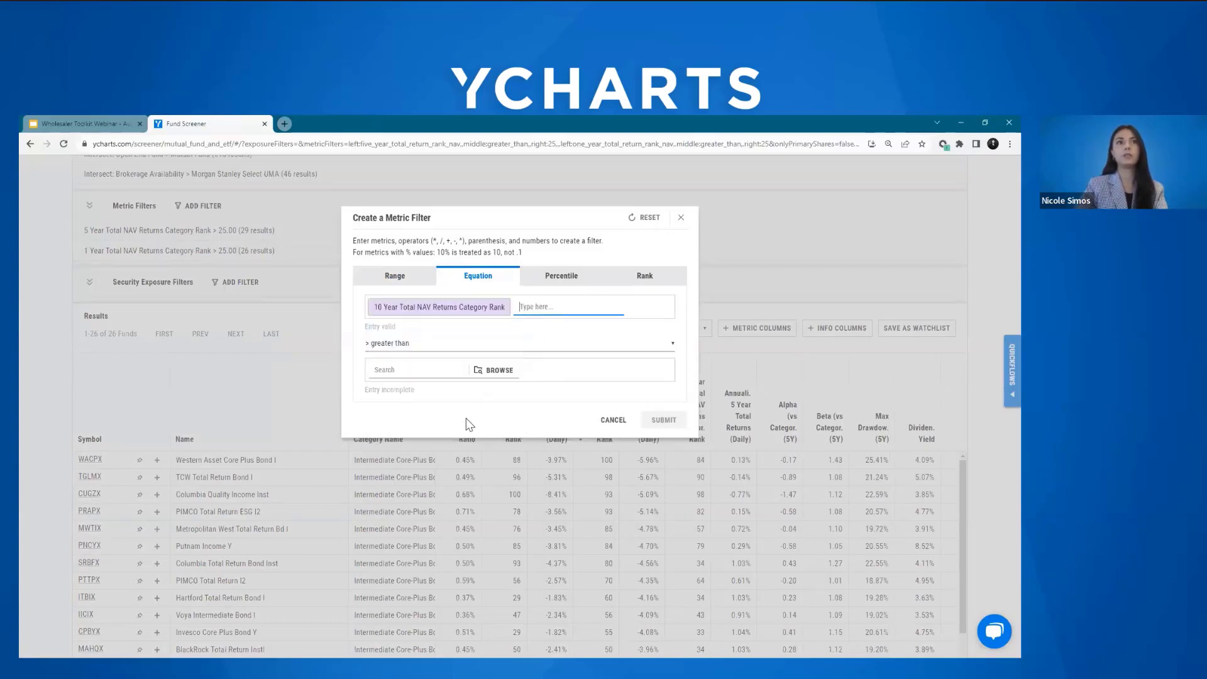
Step: Keep the greater than condition, set the comparison value to 25, and submit the metric filter
click(428, 345)
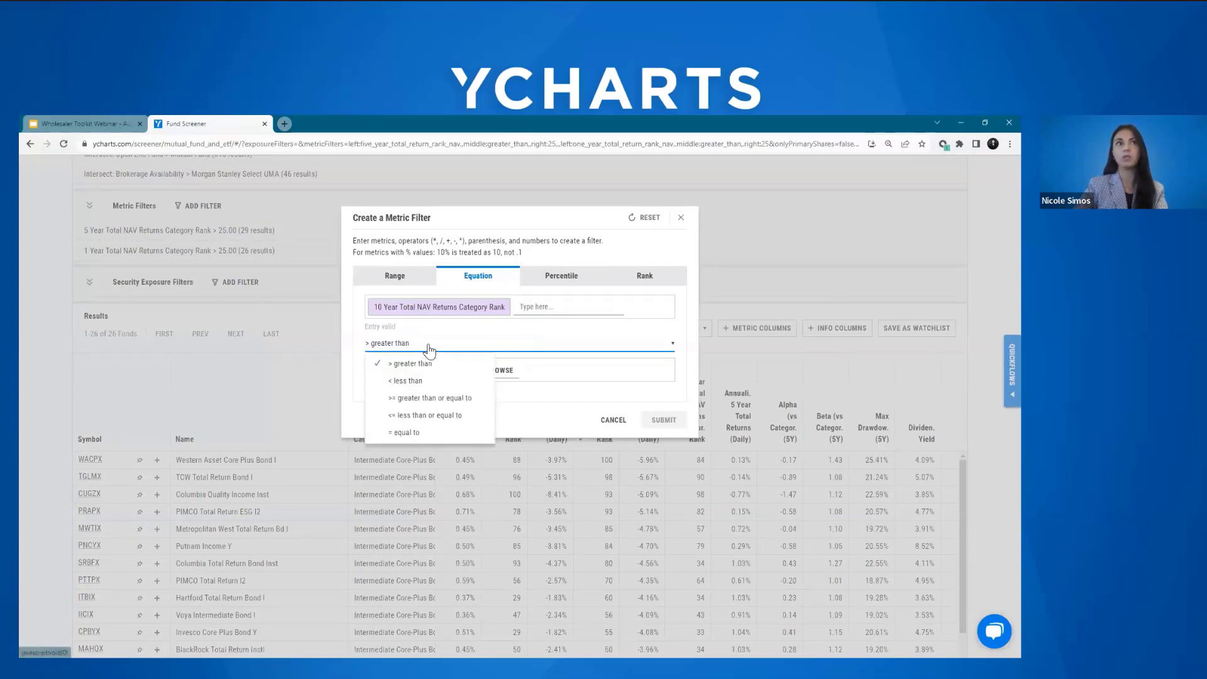
click(430, 350)
click(408, 375)
text(2)
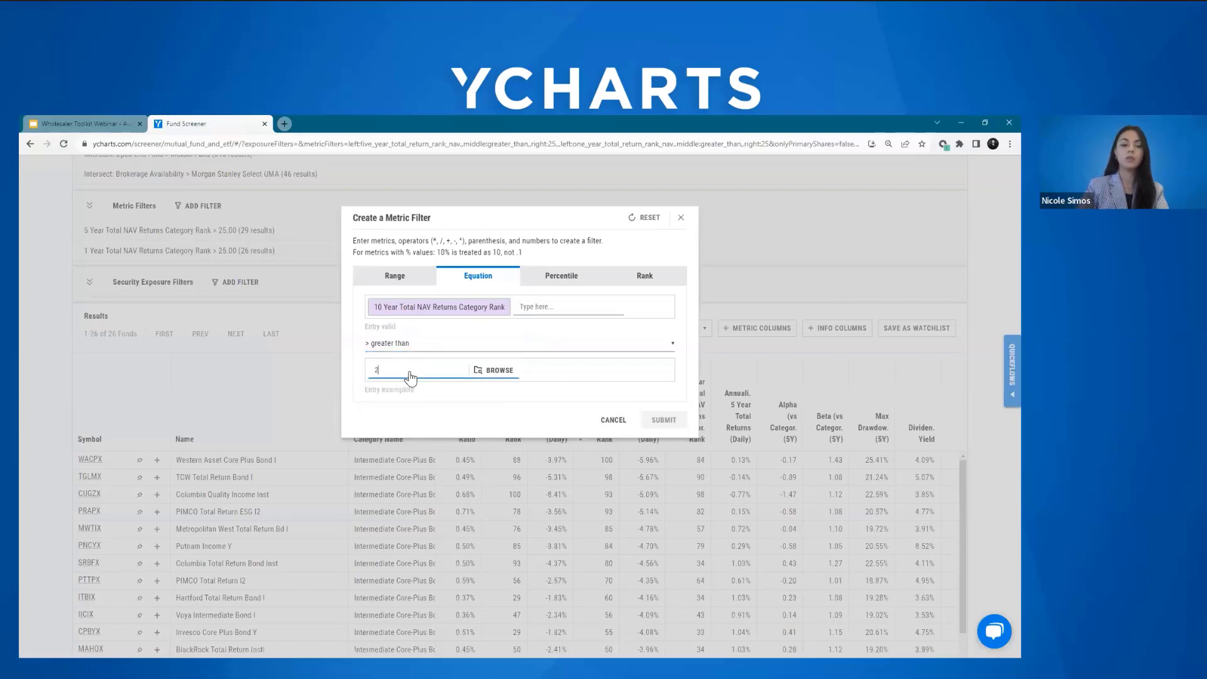
text(5)
key(Return)
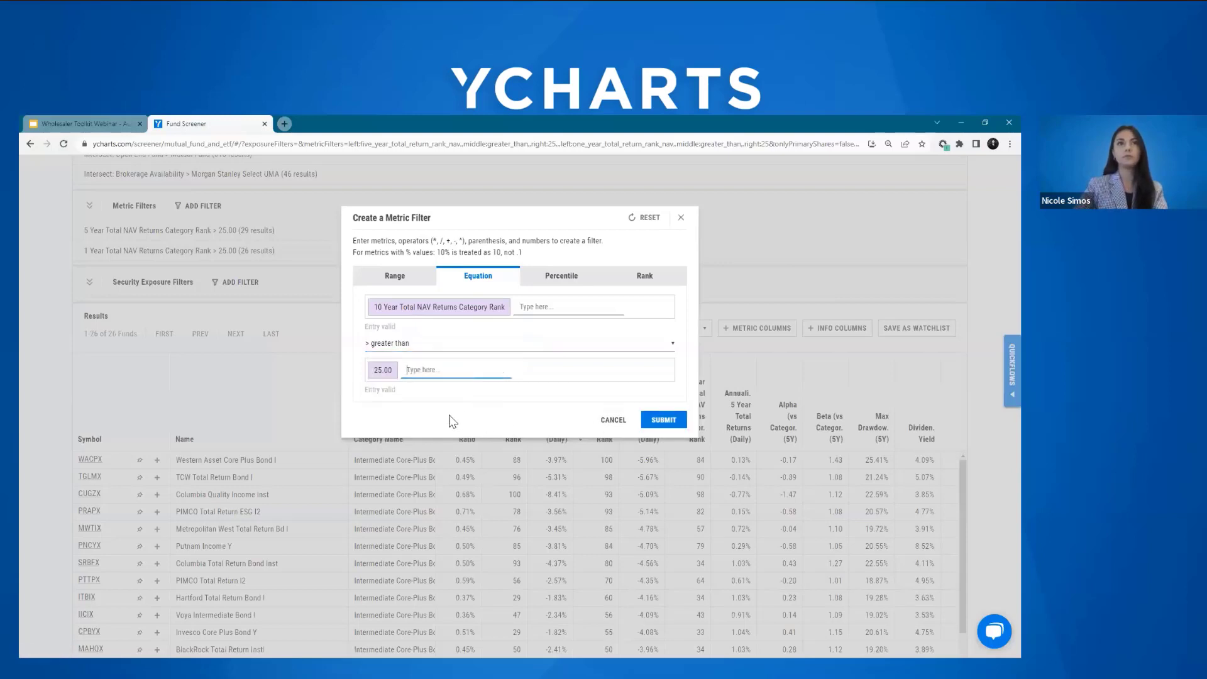
click(663, 419)
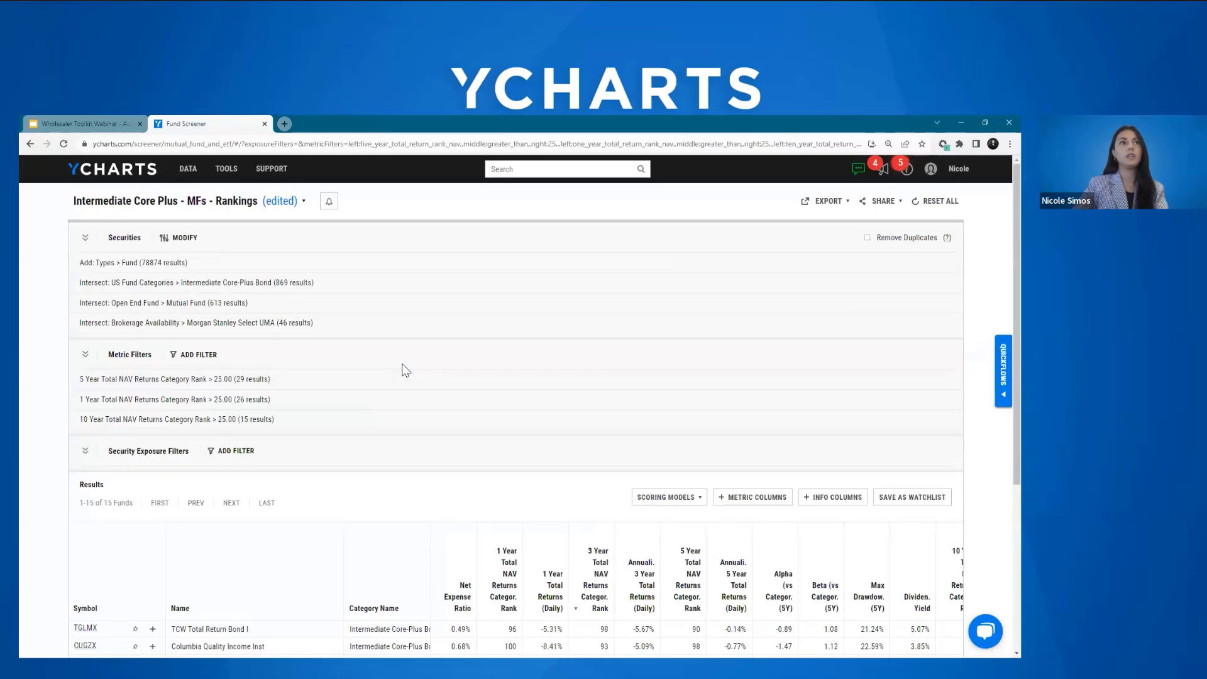
scroll(405, 370, down, 2)
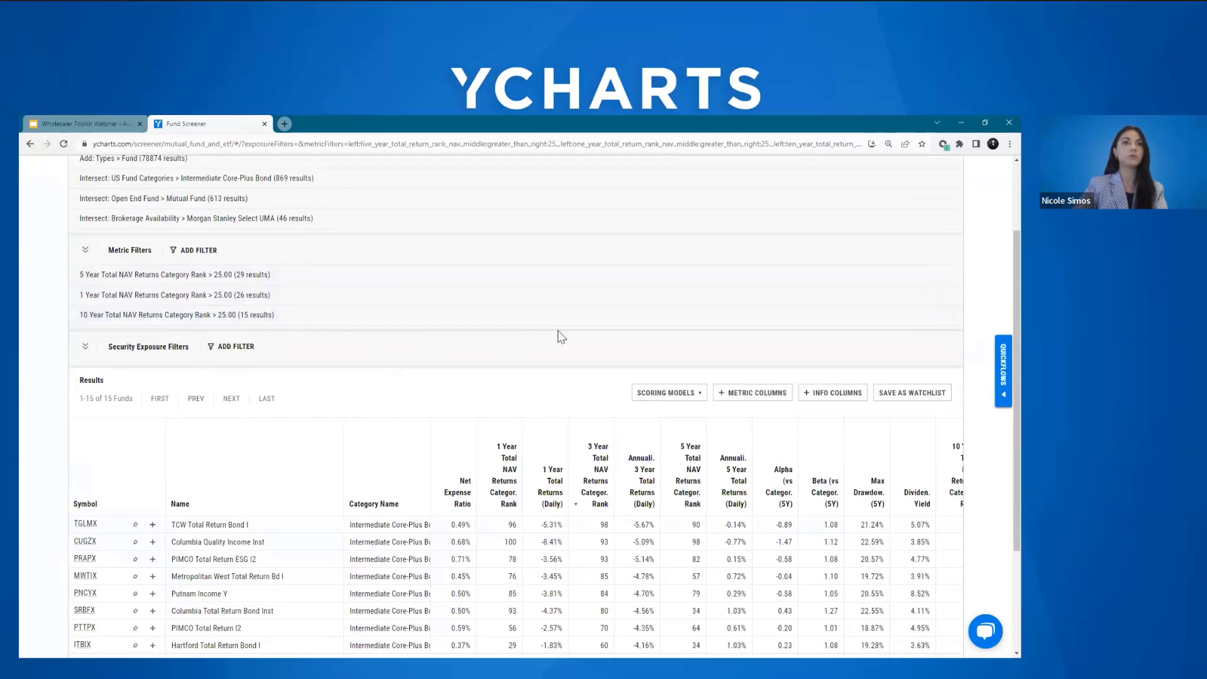
Step: Remove the 10 Year Total NAV Returns Category Rank filter from the metric filters
click(946, 315)
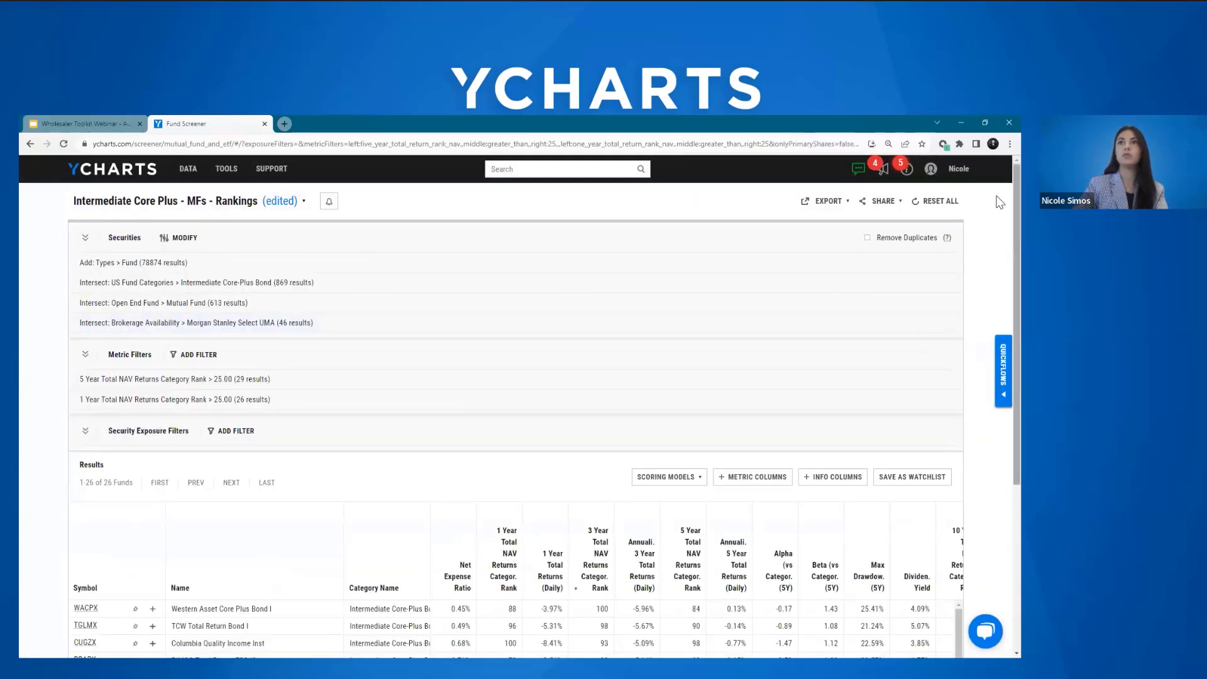
scroll(1000, 296, down, 3)
scroll(997, 314, down, 2)
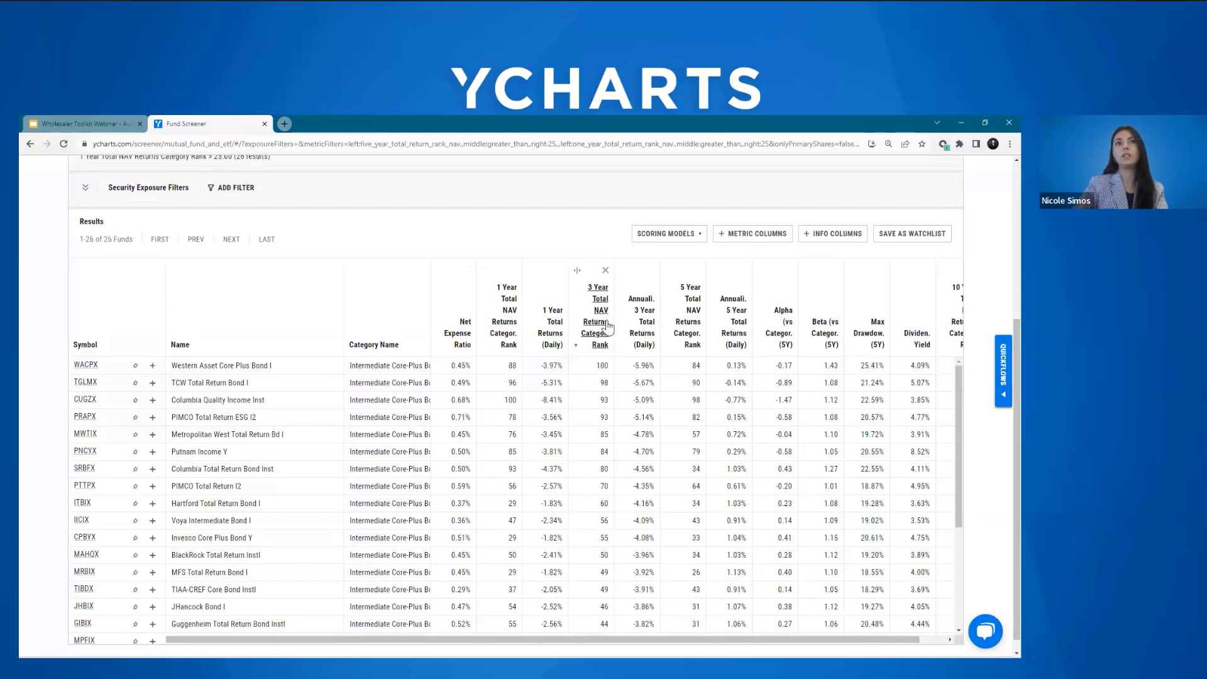
Step: Sort the results by 5 Year Total NAV Returns Category Rank from highest to lowest
click(686, 327)
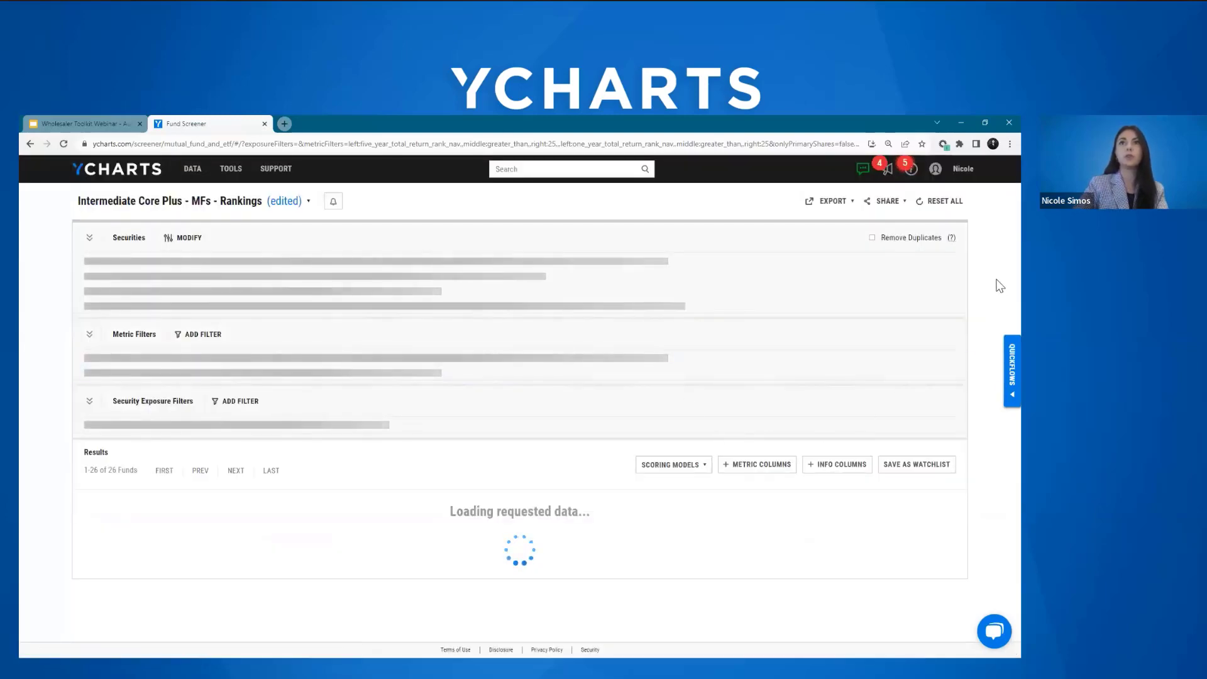
scroll(999, 422, down, 3)
scroll(998, 420, down, 1)
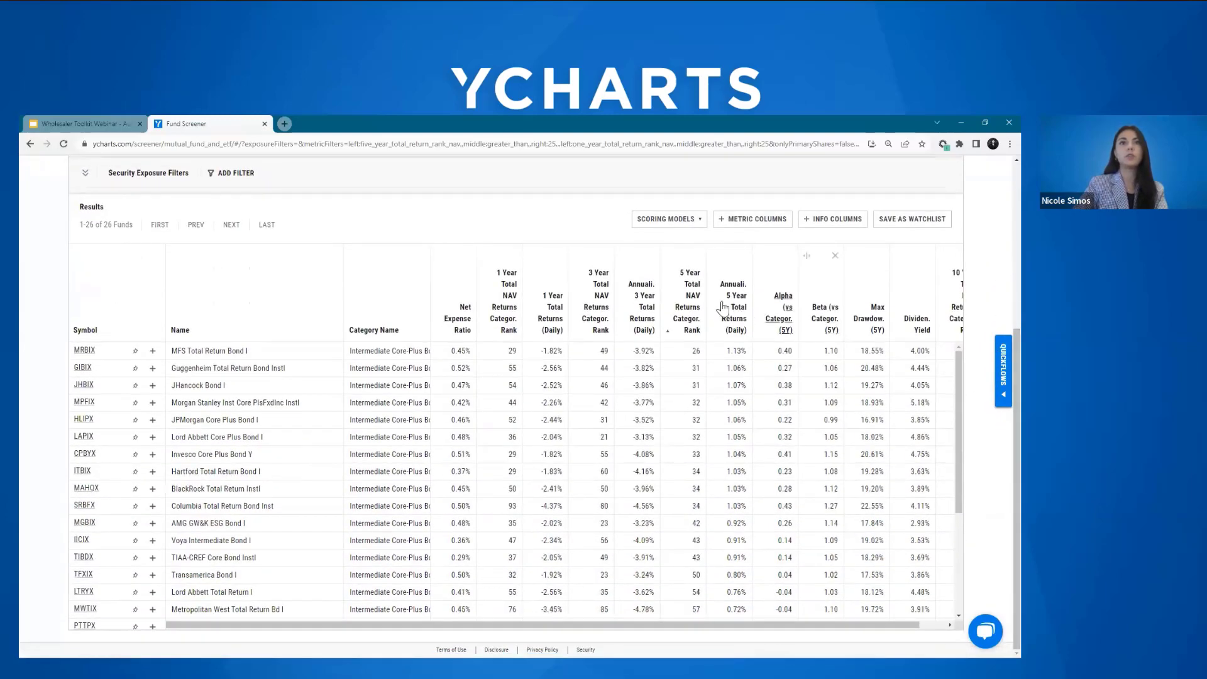
click(689, 304)
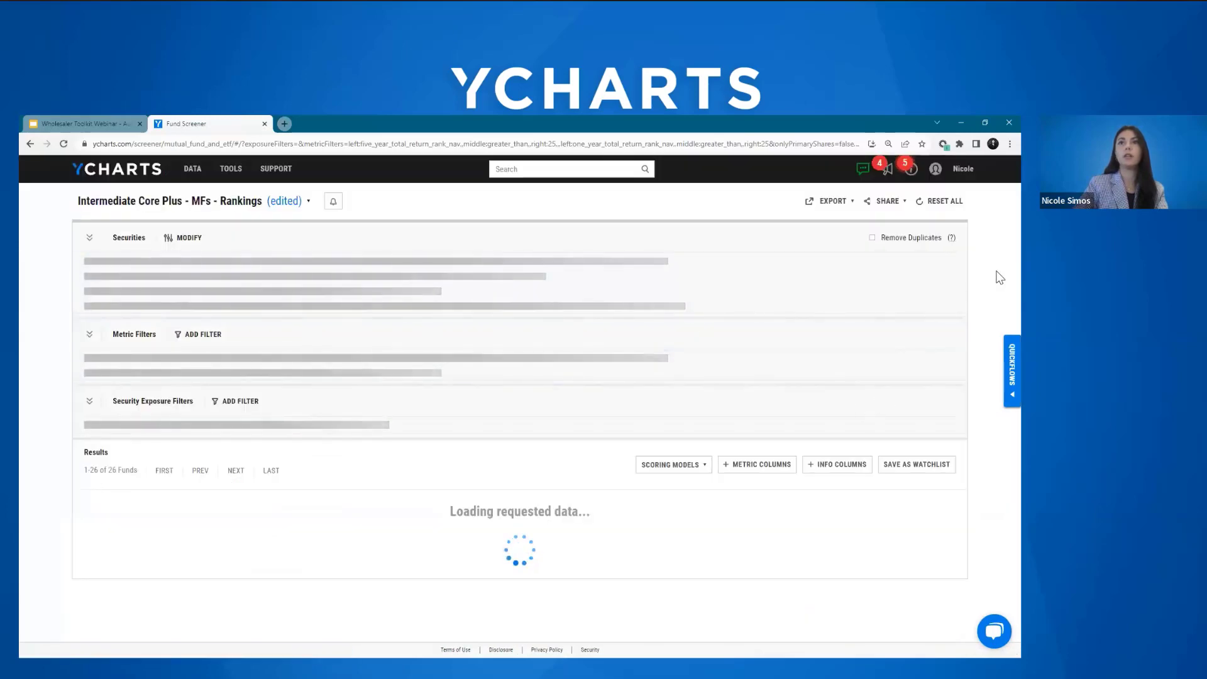
scroll(1000, 330, down, 1)
scroll(999, 330, down, 3)
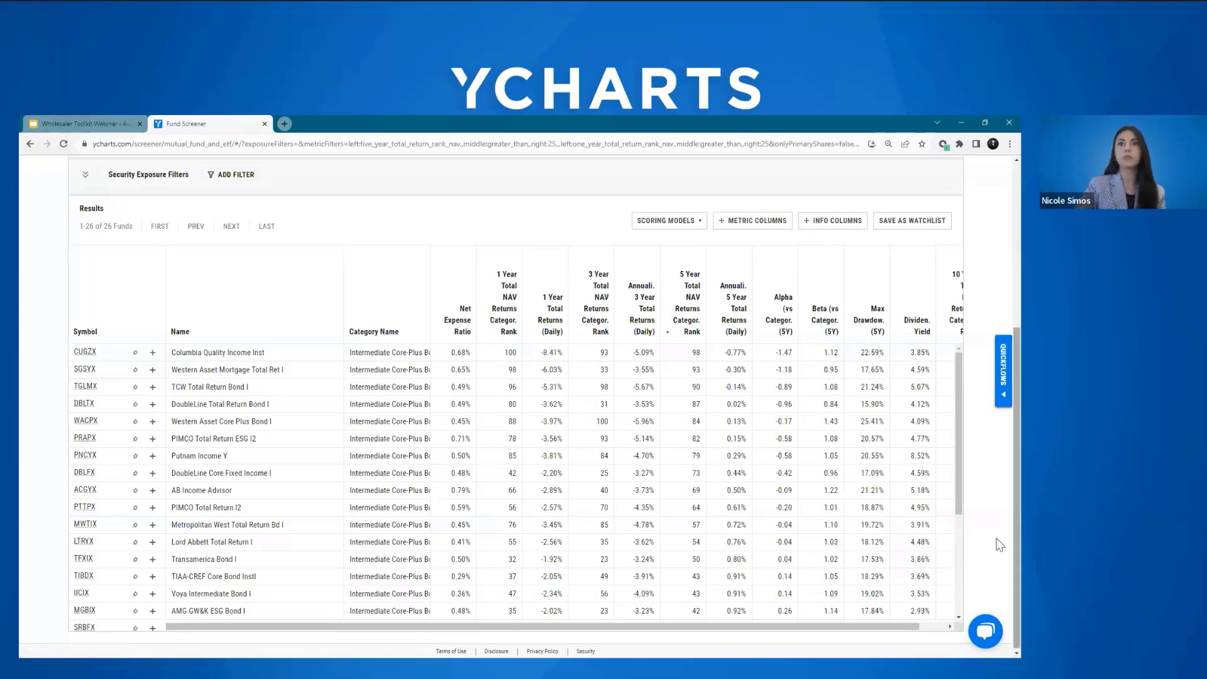
Step: View the save and file options for the edited screen without saving it
scroll(1000, 544, up, 5)
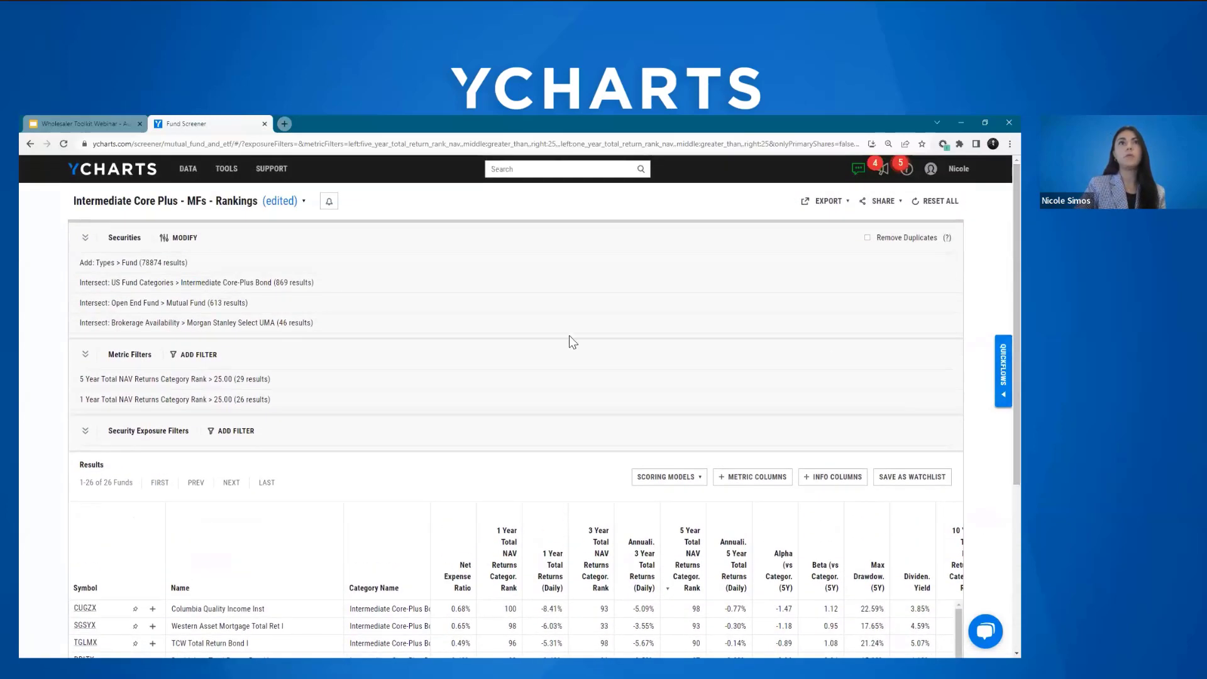
click(282, 202)
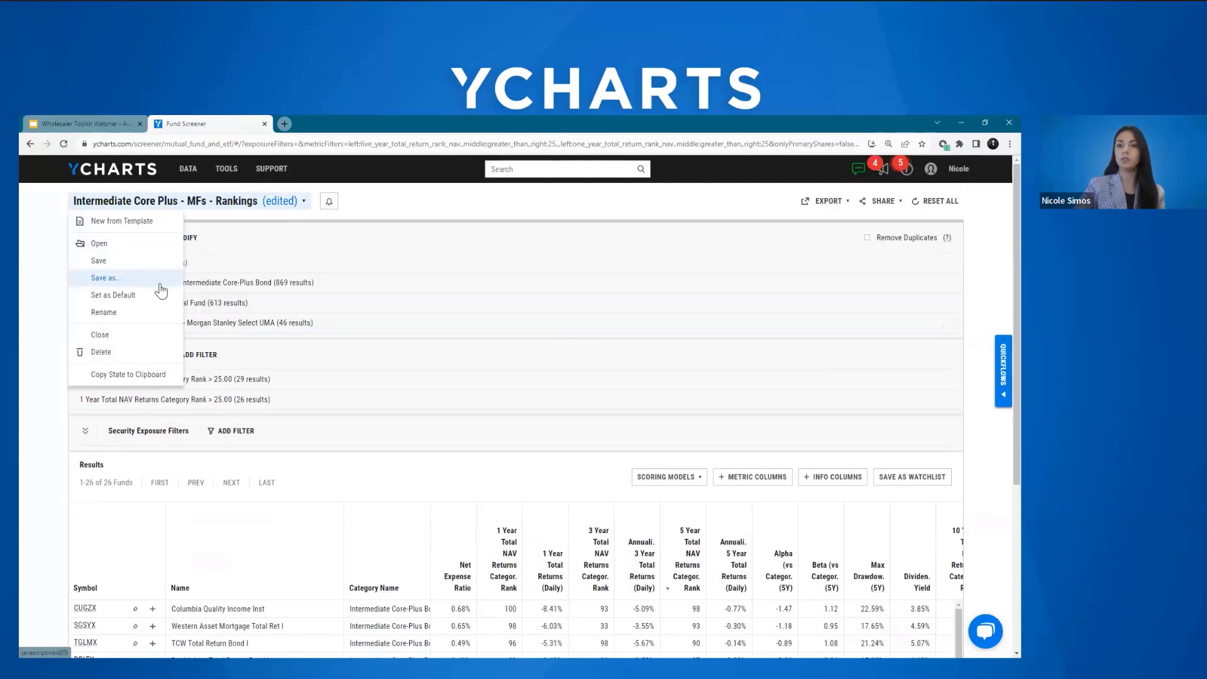
click(410, 213)
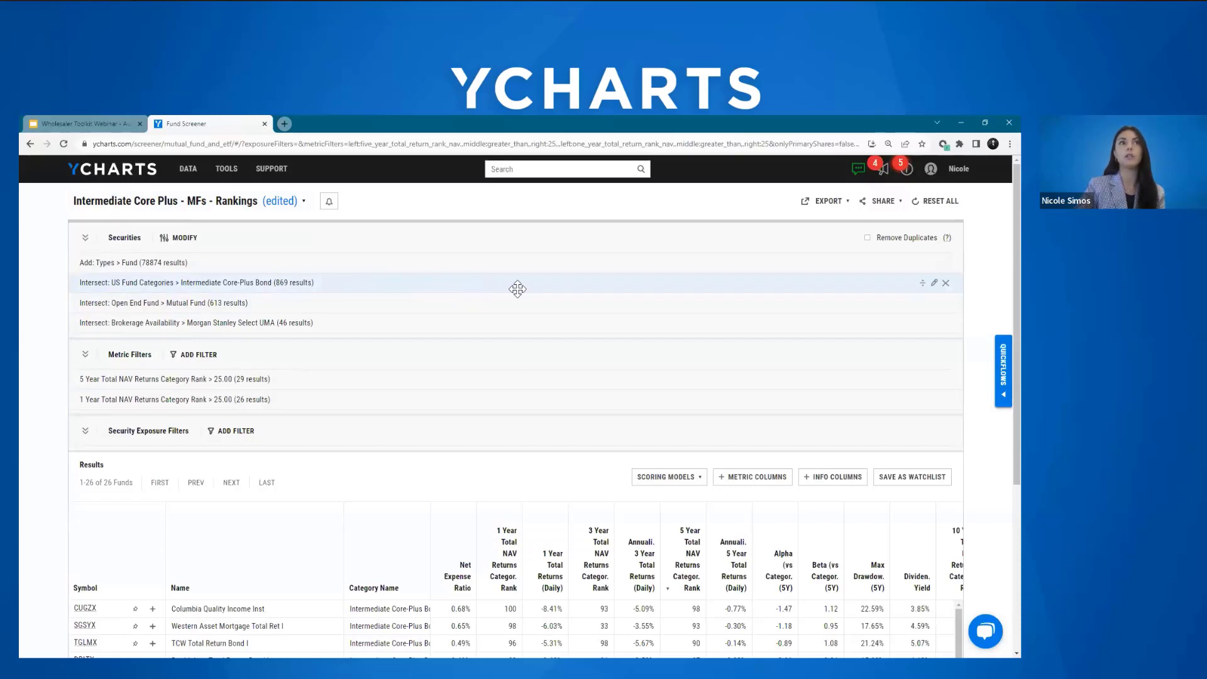
Step: Review the Intermediate Core-Plus Bond category selection without changing it, and view the screen's export options
click(934, 283)
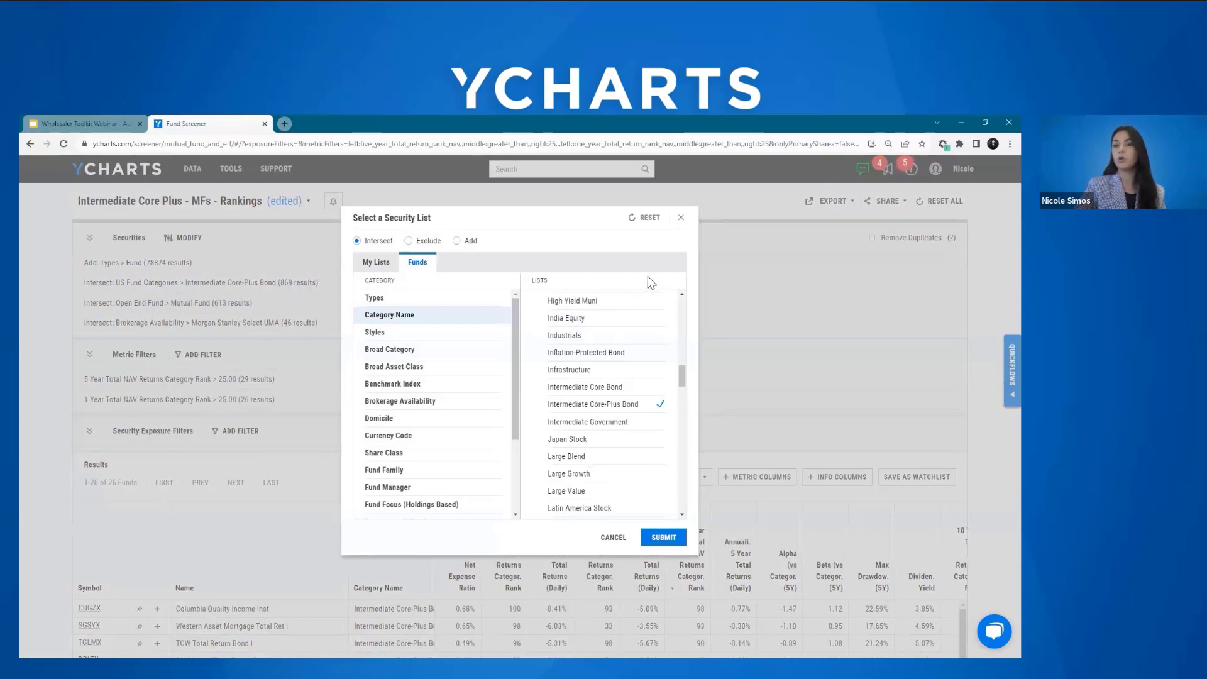
click(681, 218)
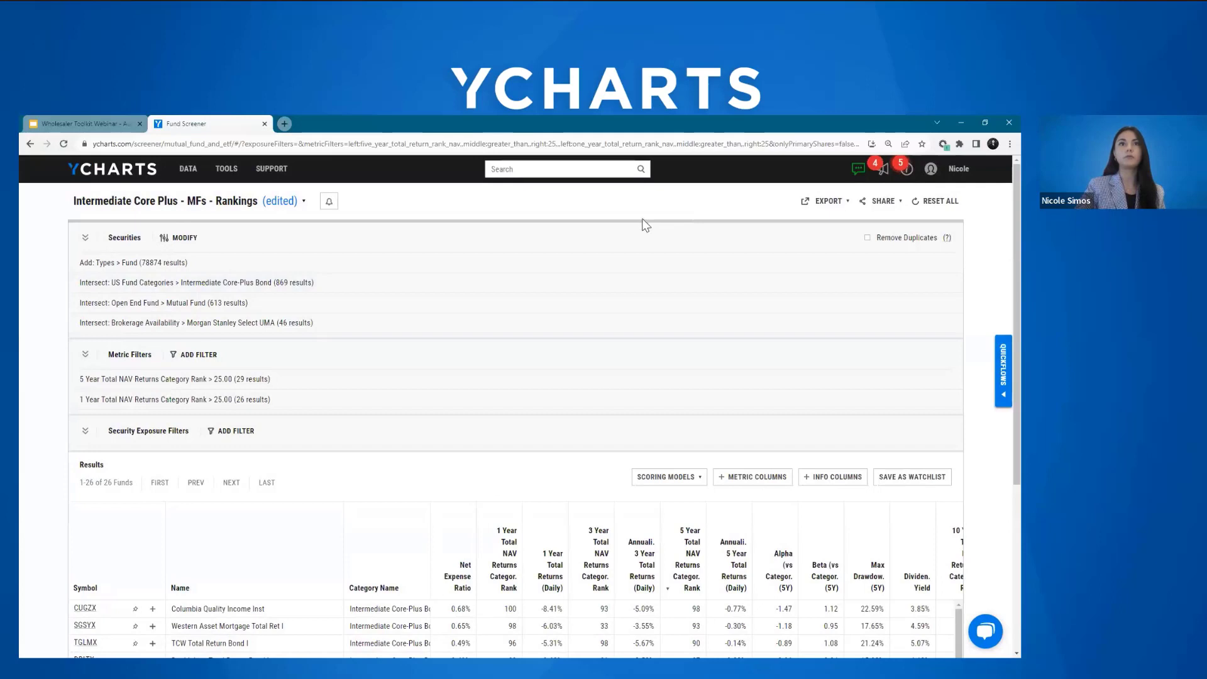
click(834, 211)
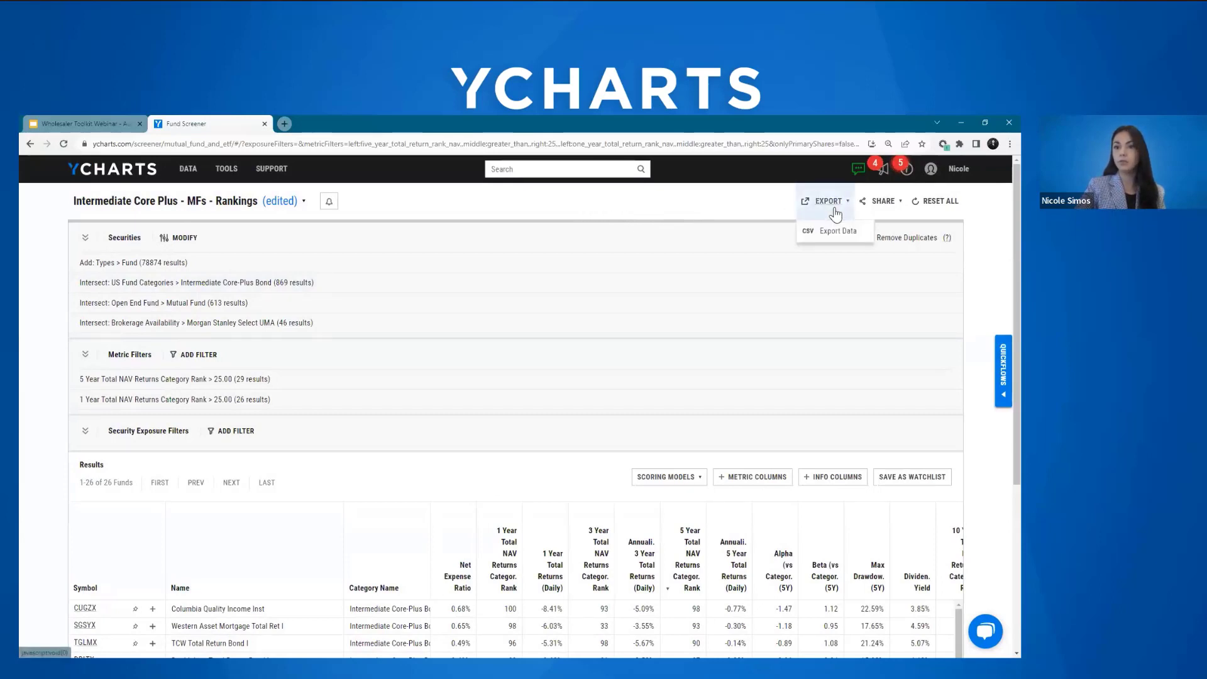
click(730, 205)
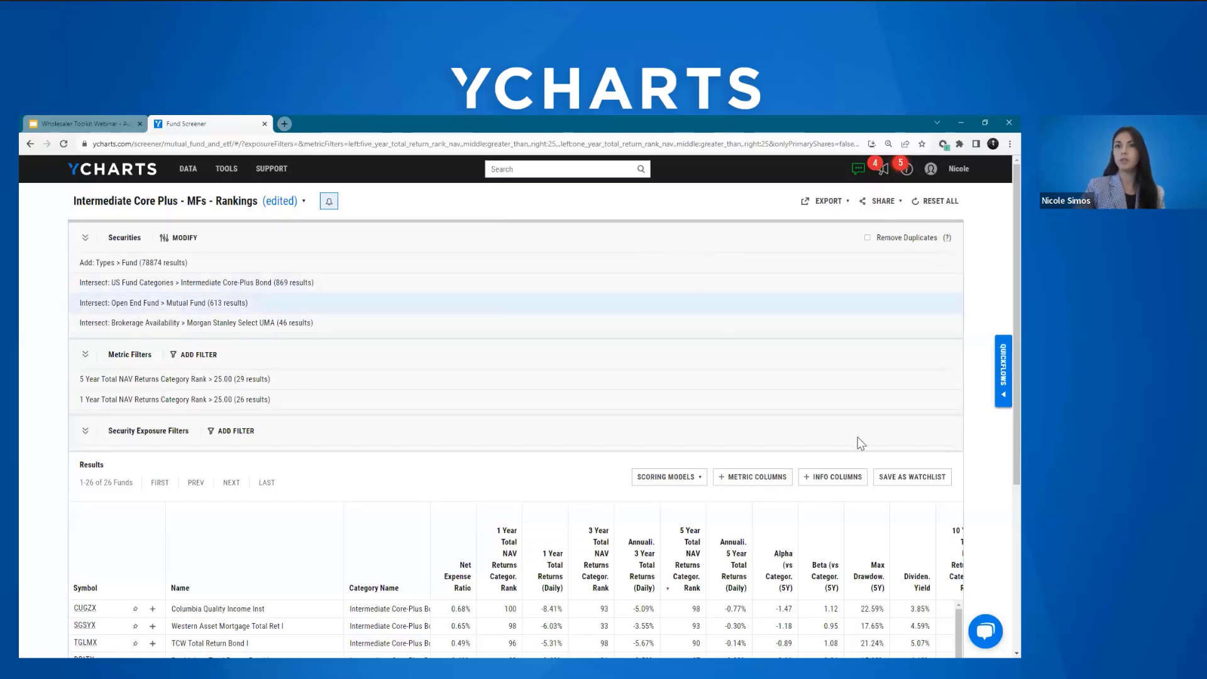
Step: Save the screen results as a watchlist named "Test Screen" and dismiss the confirmation
click(911, 481)
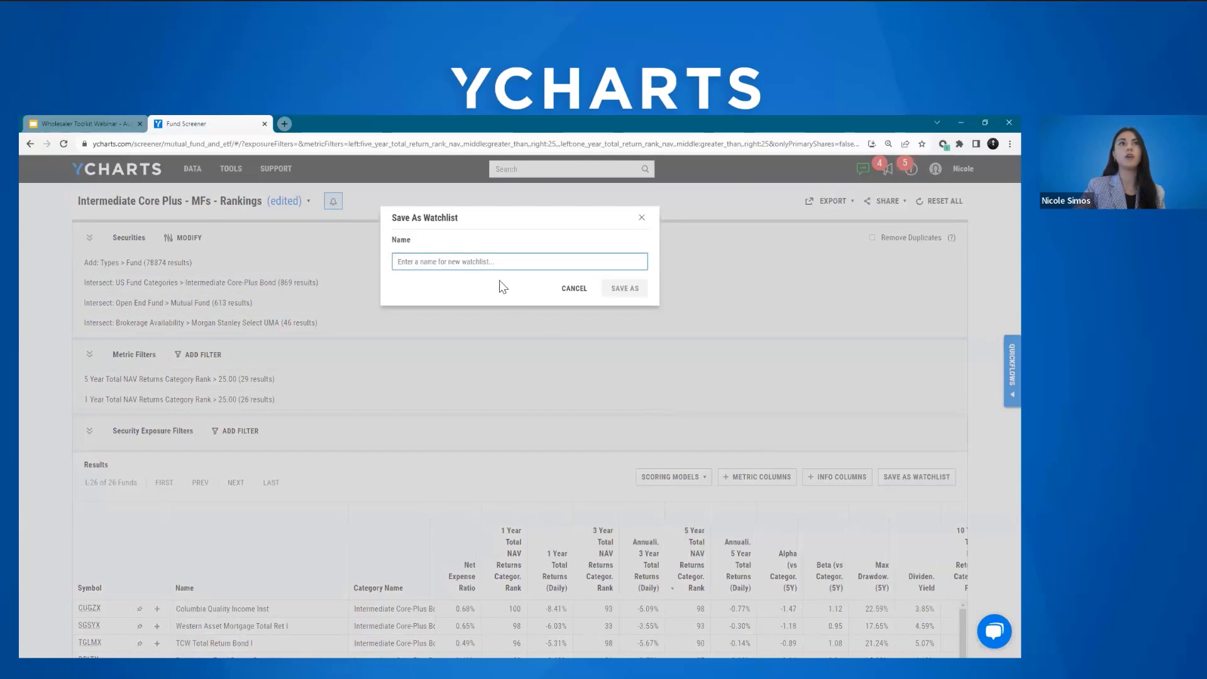
text(T)
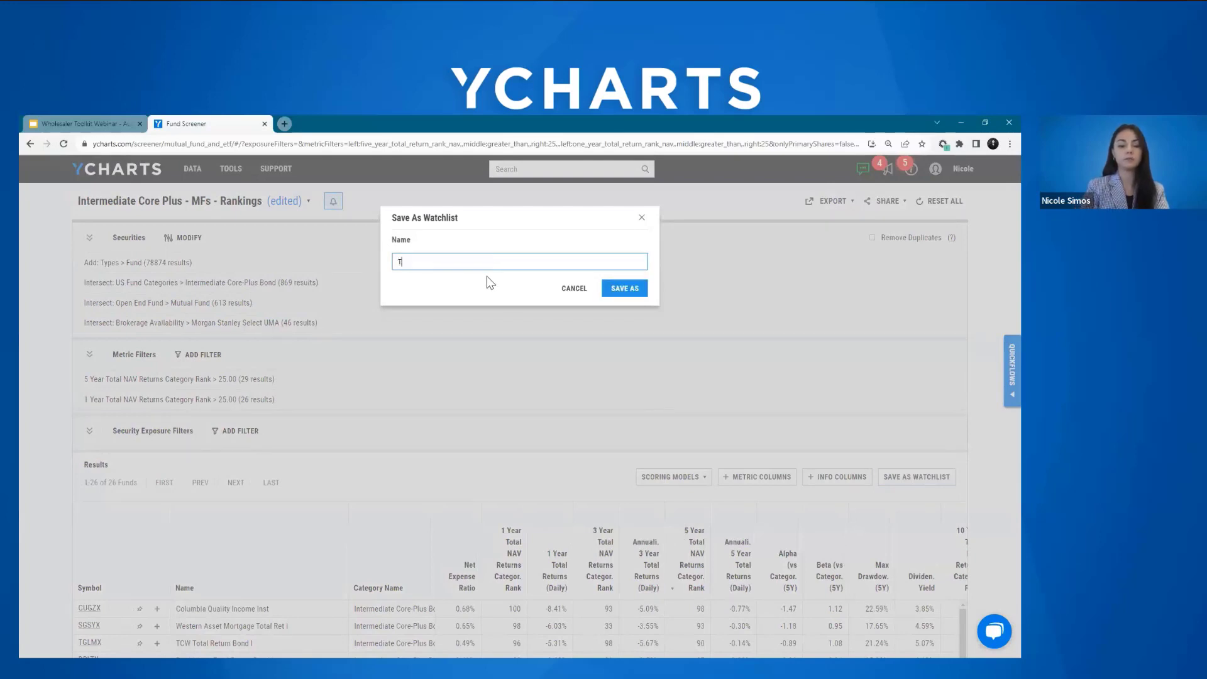
text(est Screen)
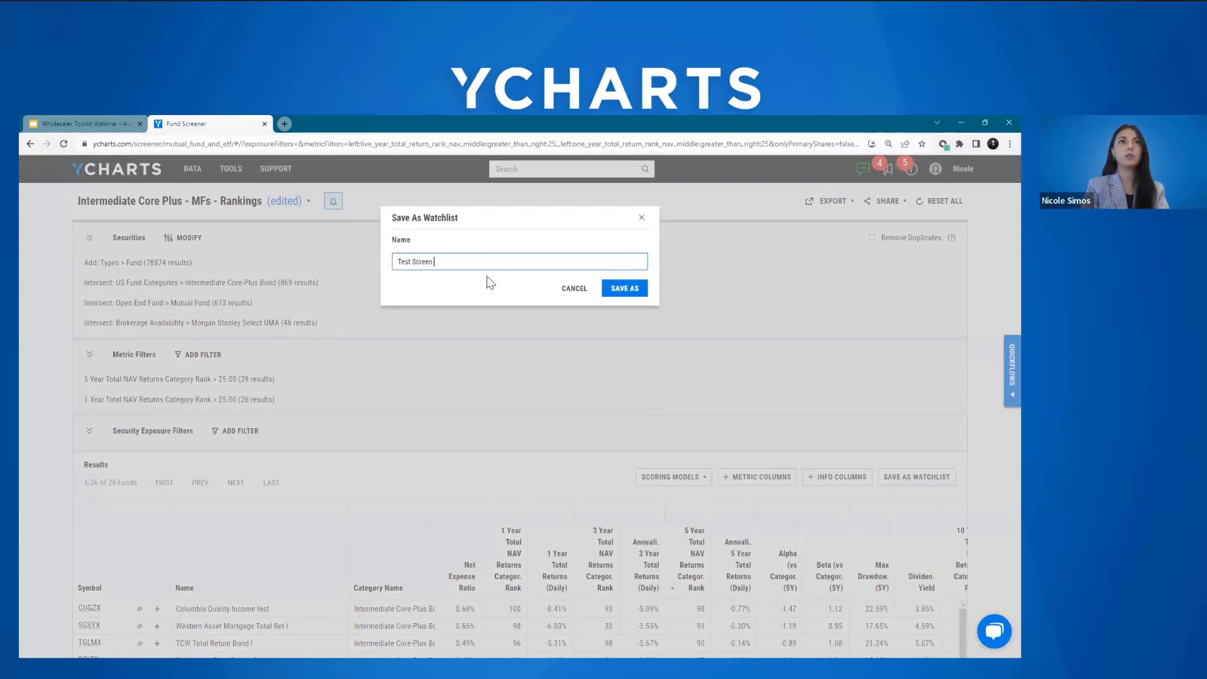
click(607, 287)
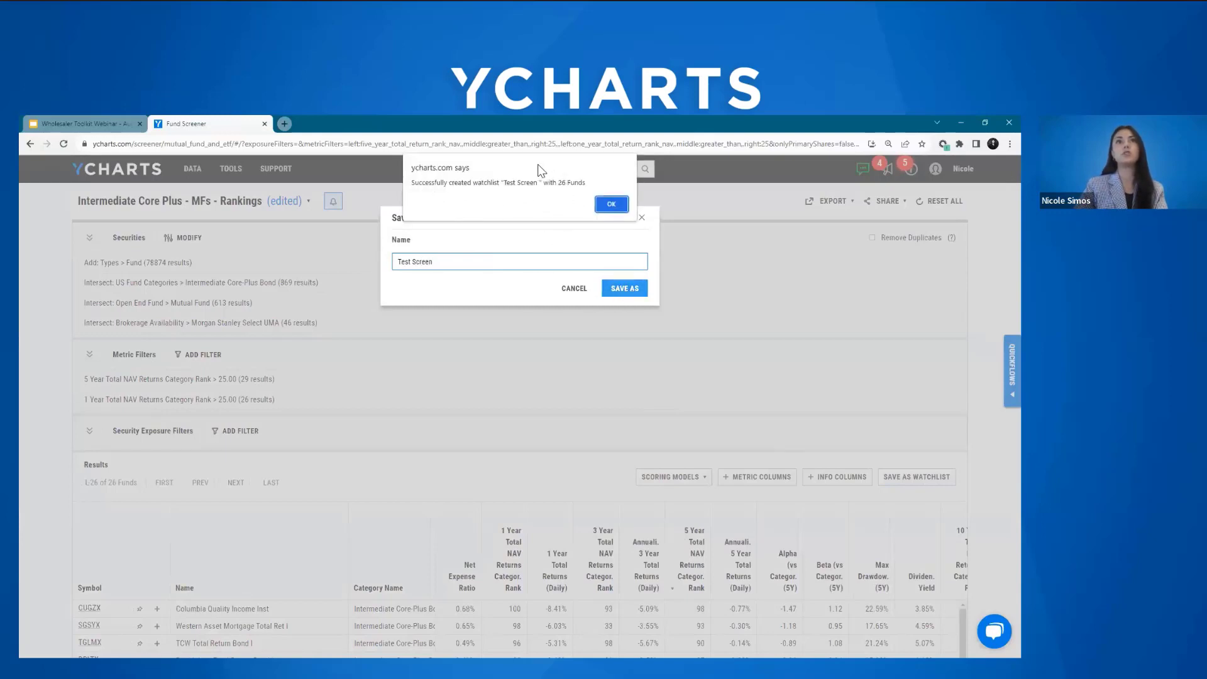
click(611, 207)
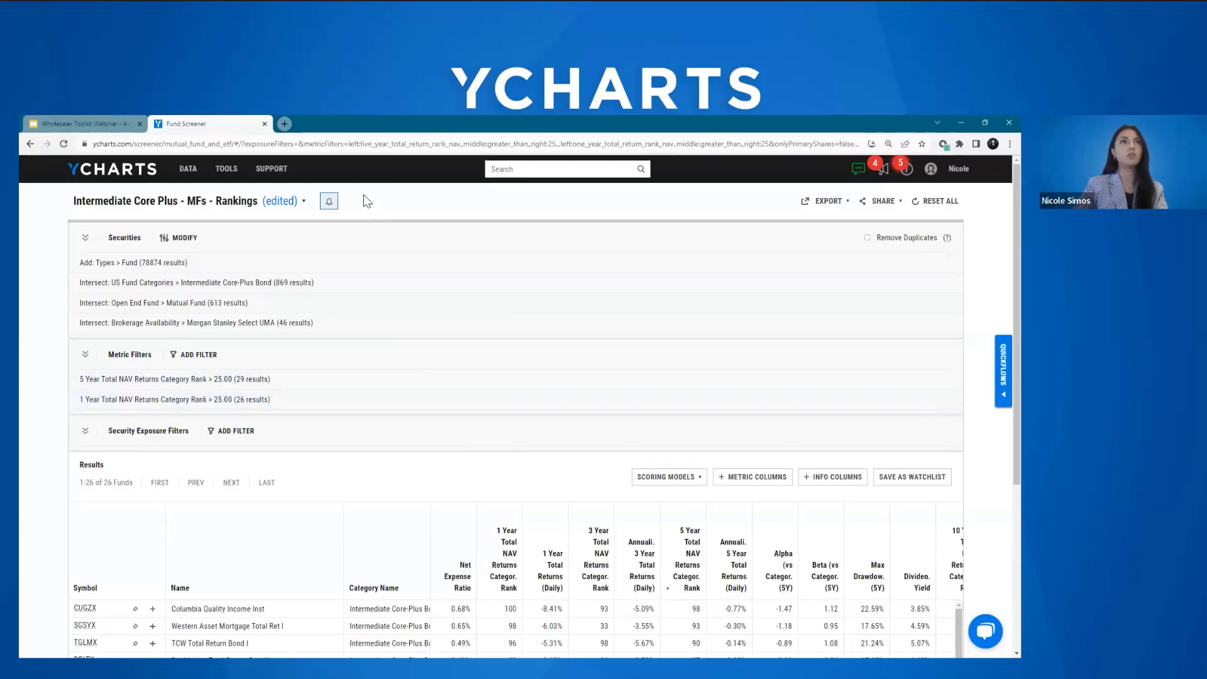
Step: Go to the Portfolios tool, leaving the Fund Screener without saving the edited screen
click(227, 171)
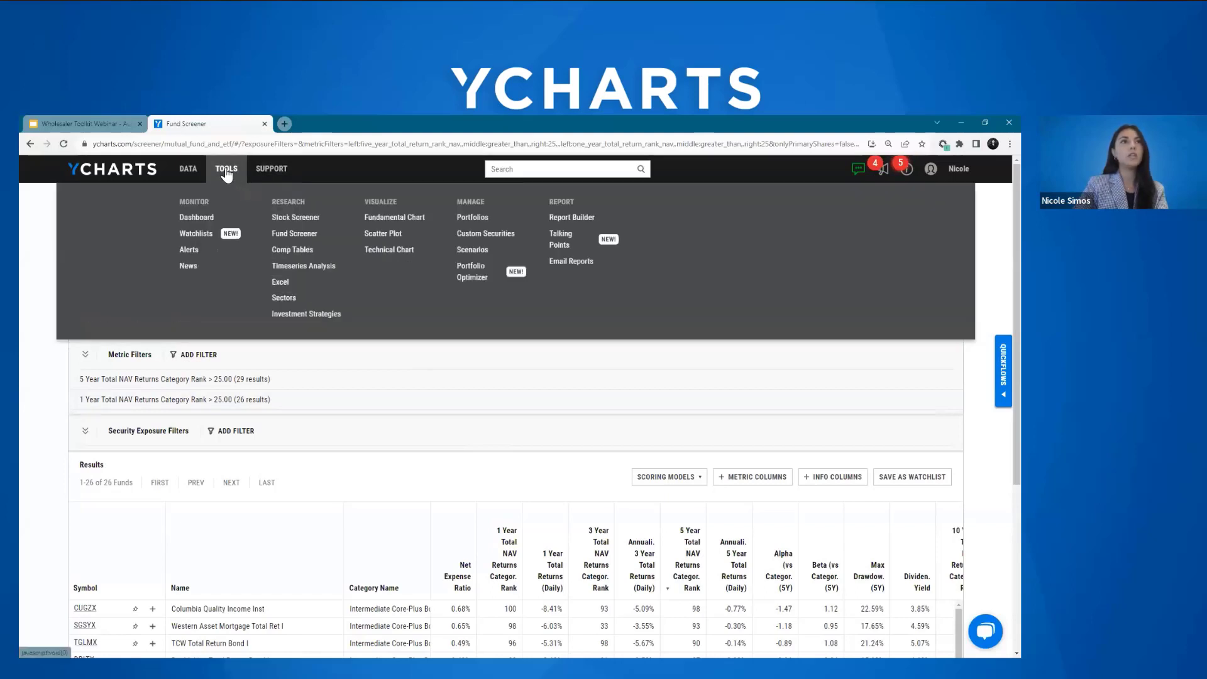
click(473, 218)
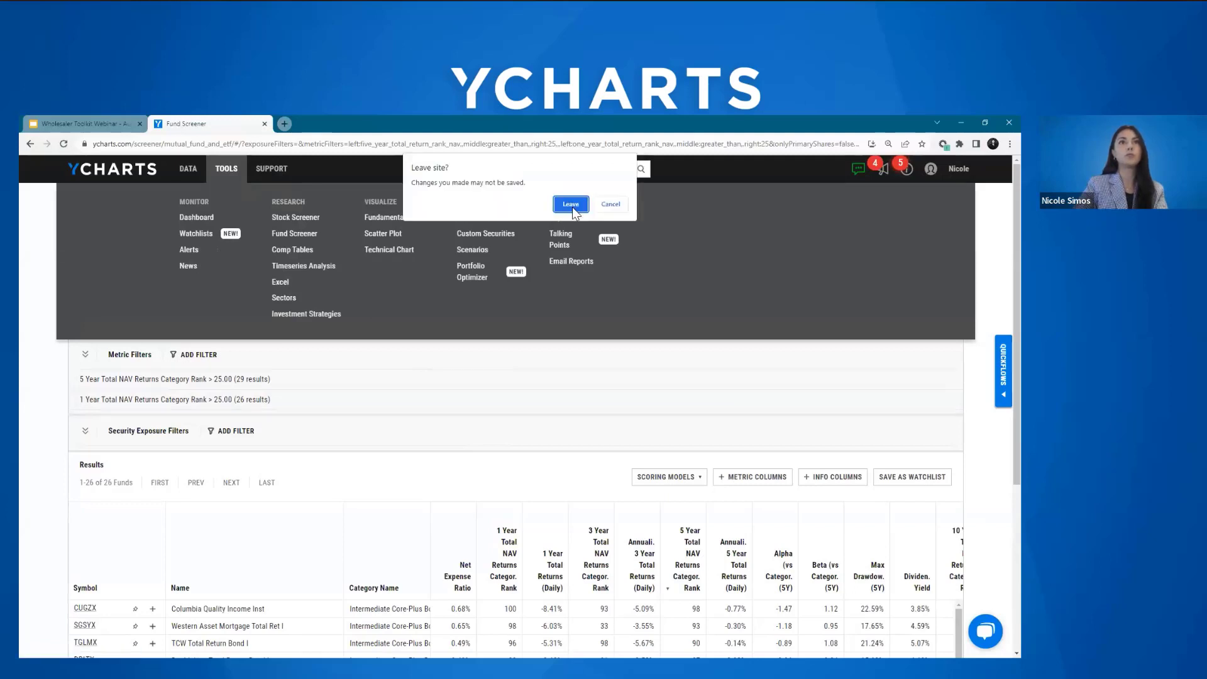
click(569, 199)
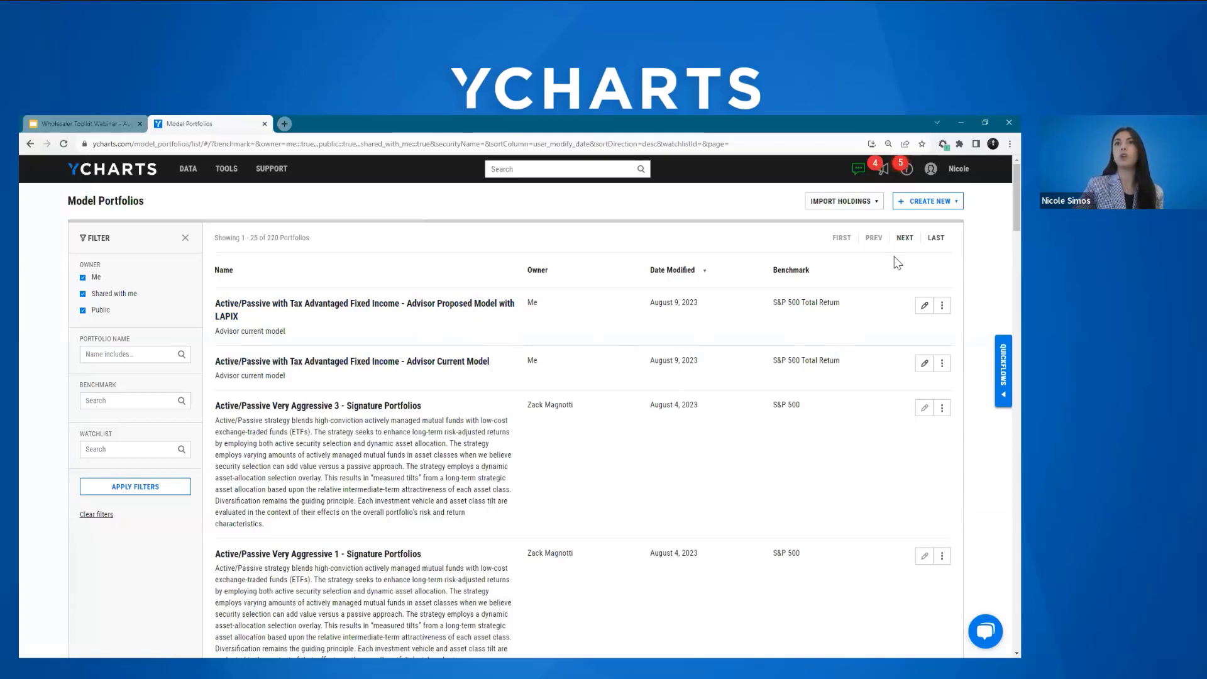
Step: View the options for creating a new model portfolio without choosing one
click(959, 205)
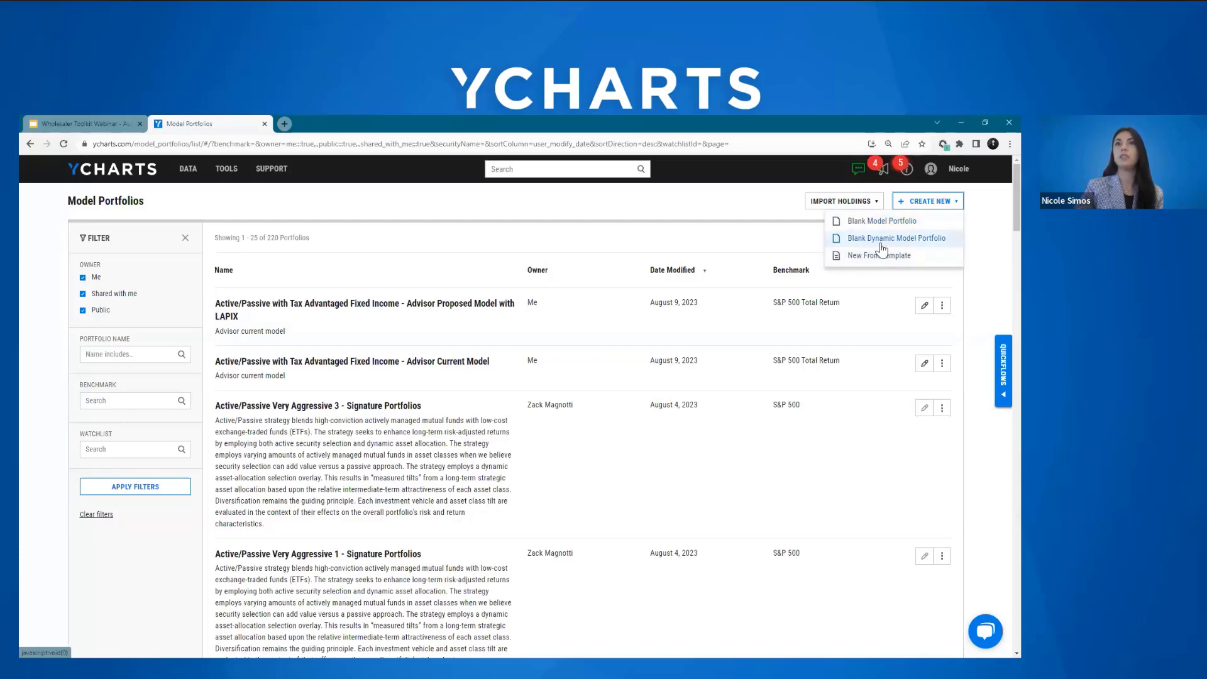
click(972, 217)
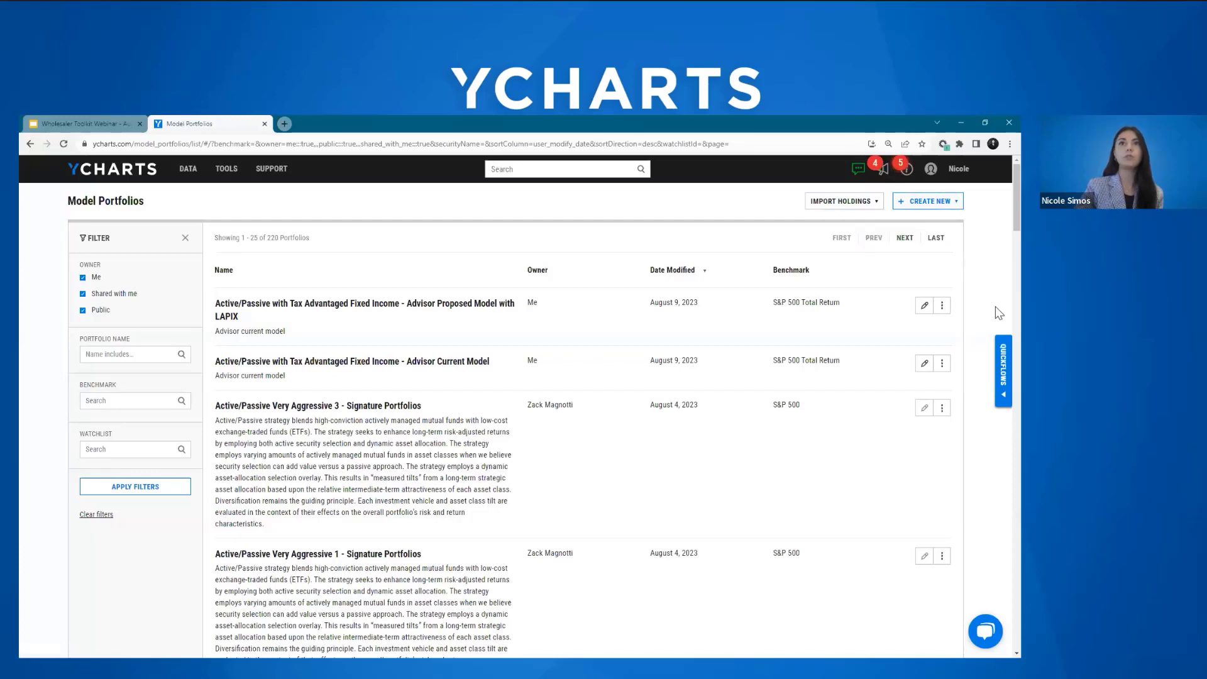
Step: Open the "Active/Passive with Tax Advantaged Fixed Income - Advisor Current Model" portfolio for editing
scroll(579, 312, down, 1)
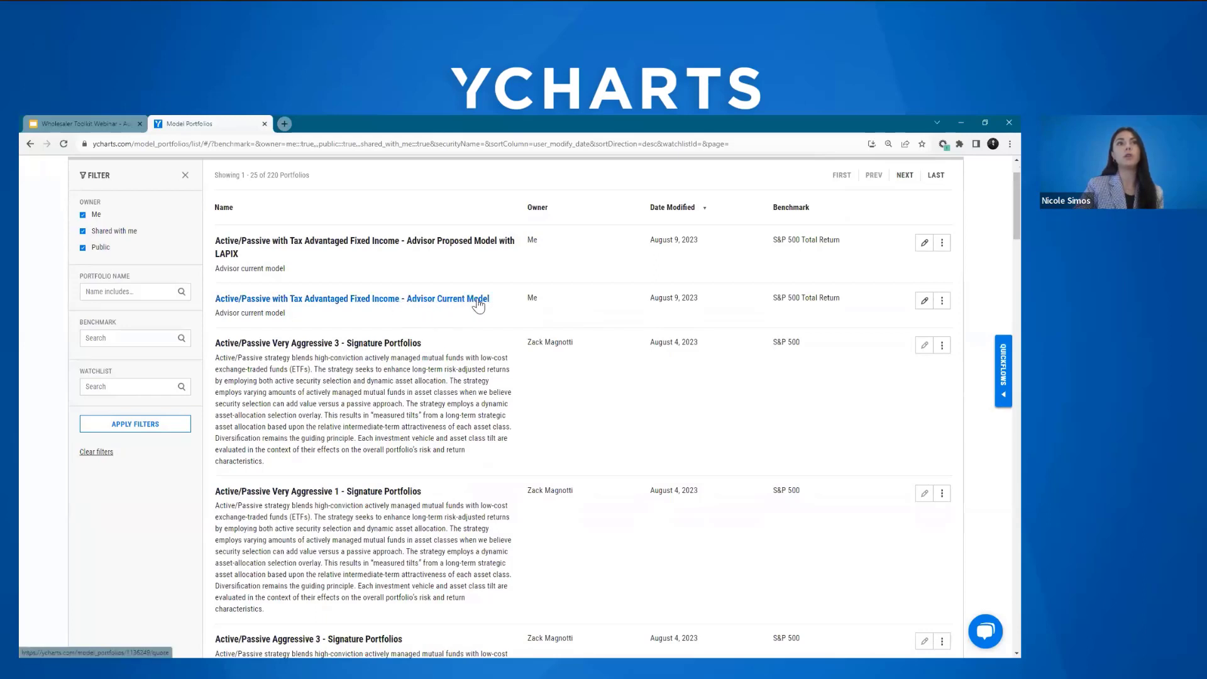
click(925, 303)
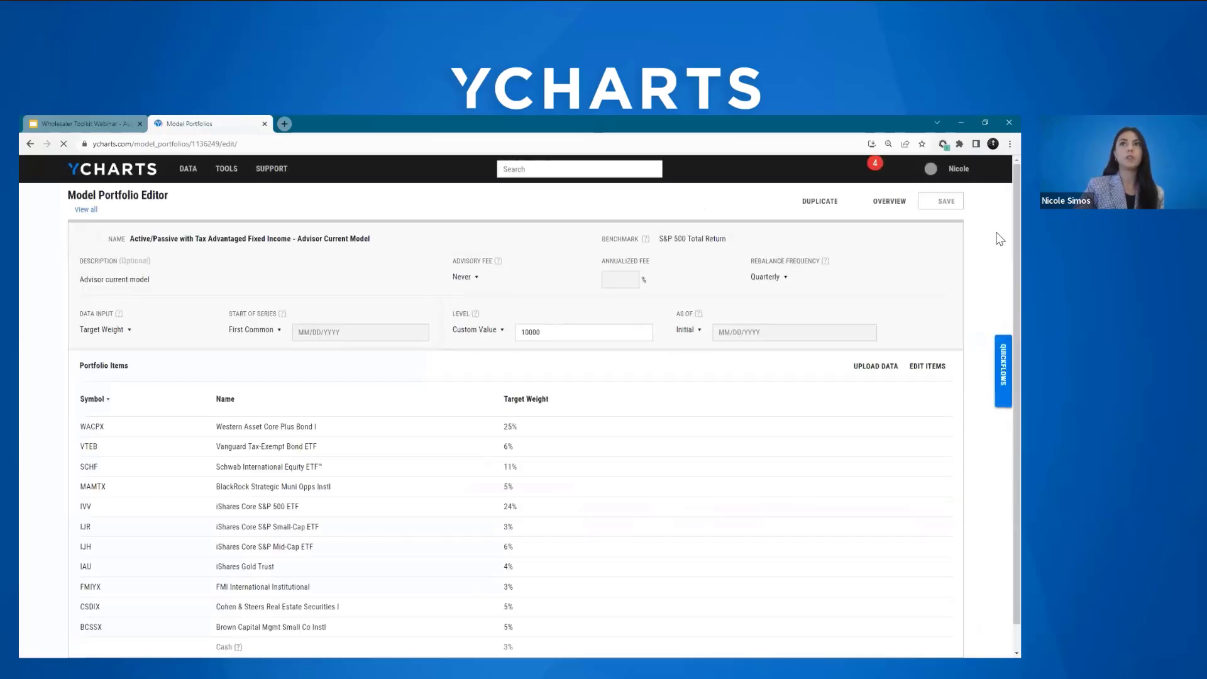
Step: View the available advisory fee and rebalance frequency options for the model portfolio without changing them
scroll(999, 258, down, 1)
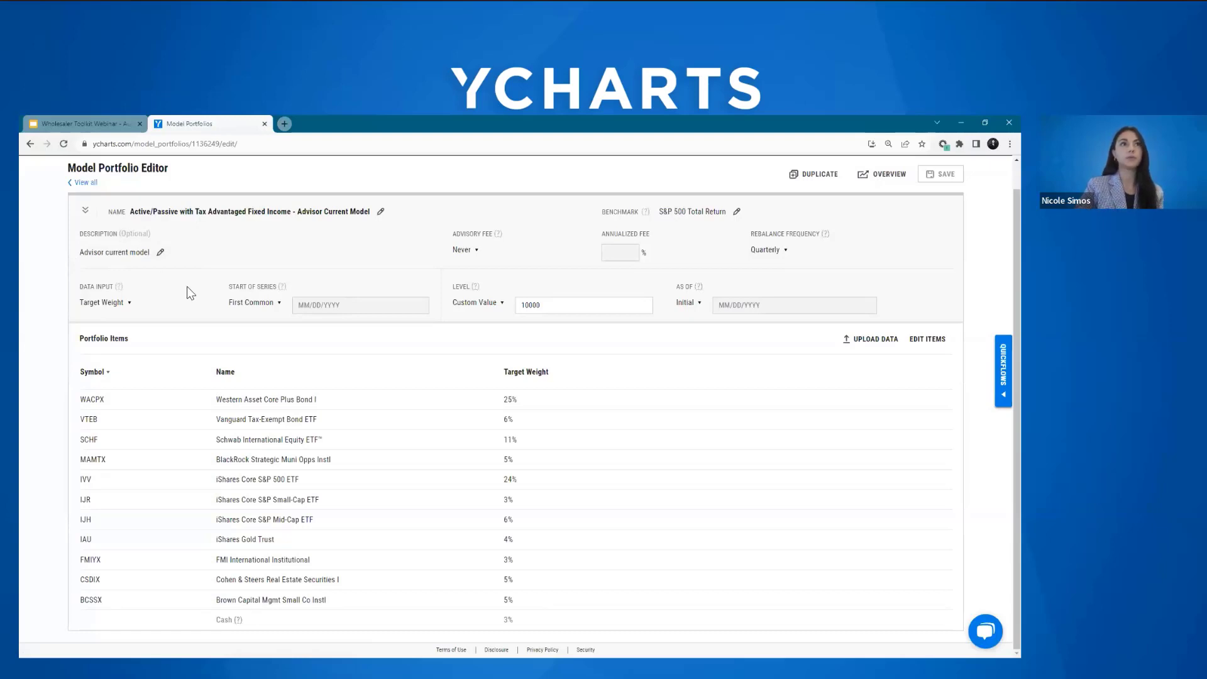
click(476, 255)
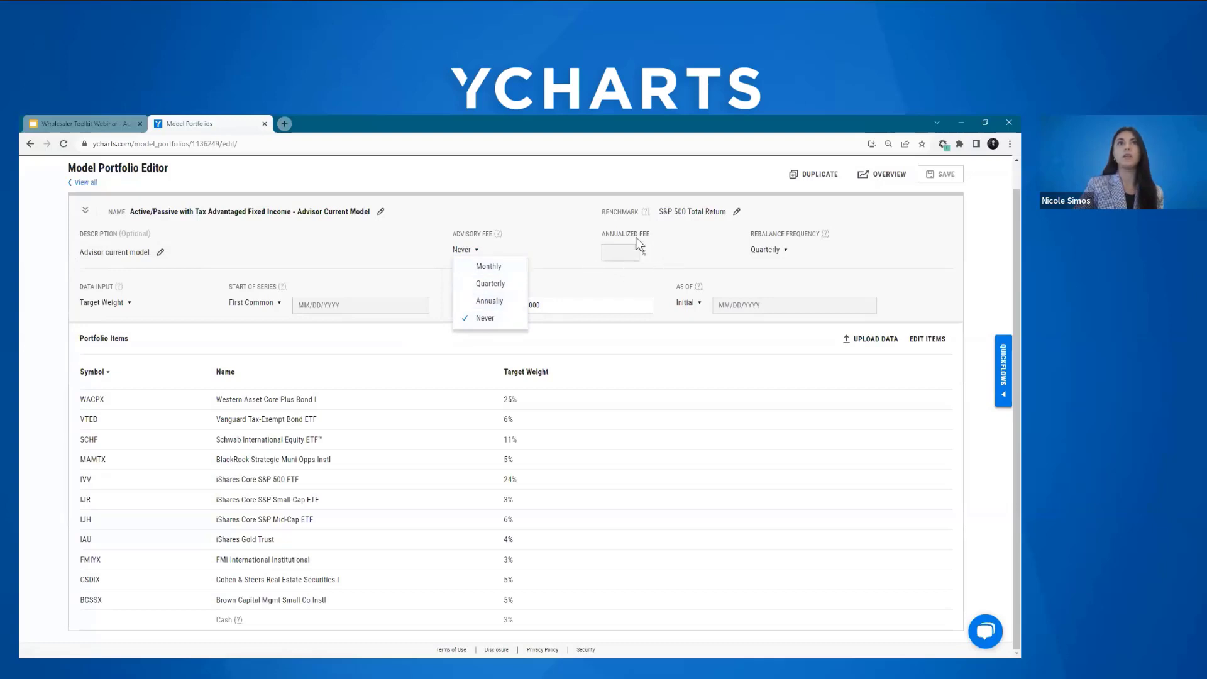
click(471, 251)
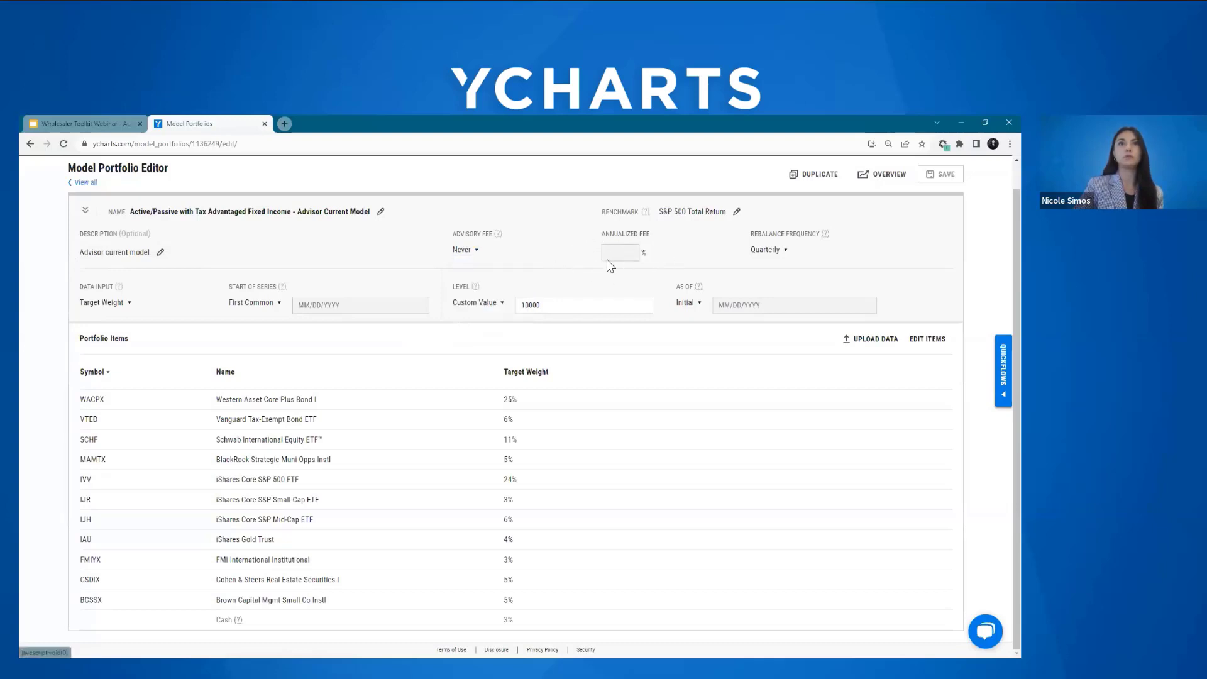
click(784, 252)
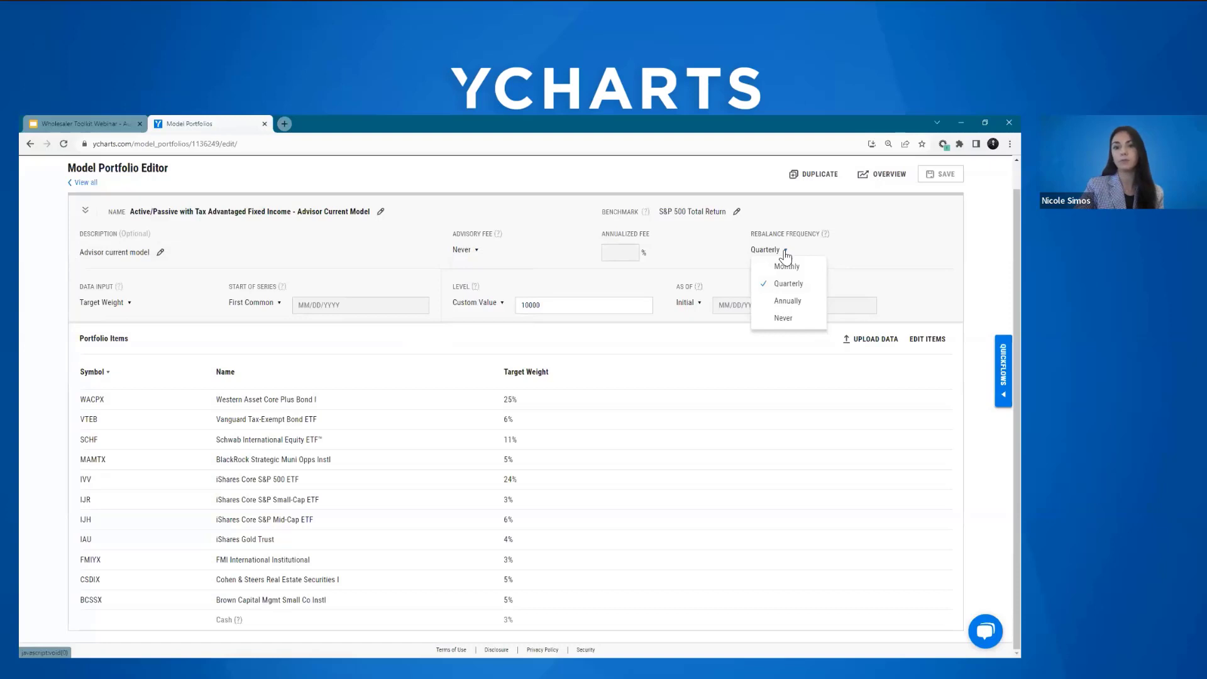
click(785, 255)
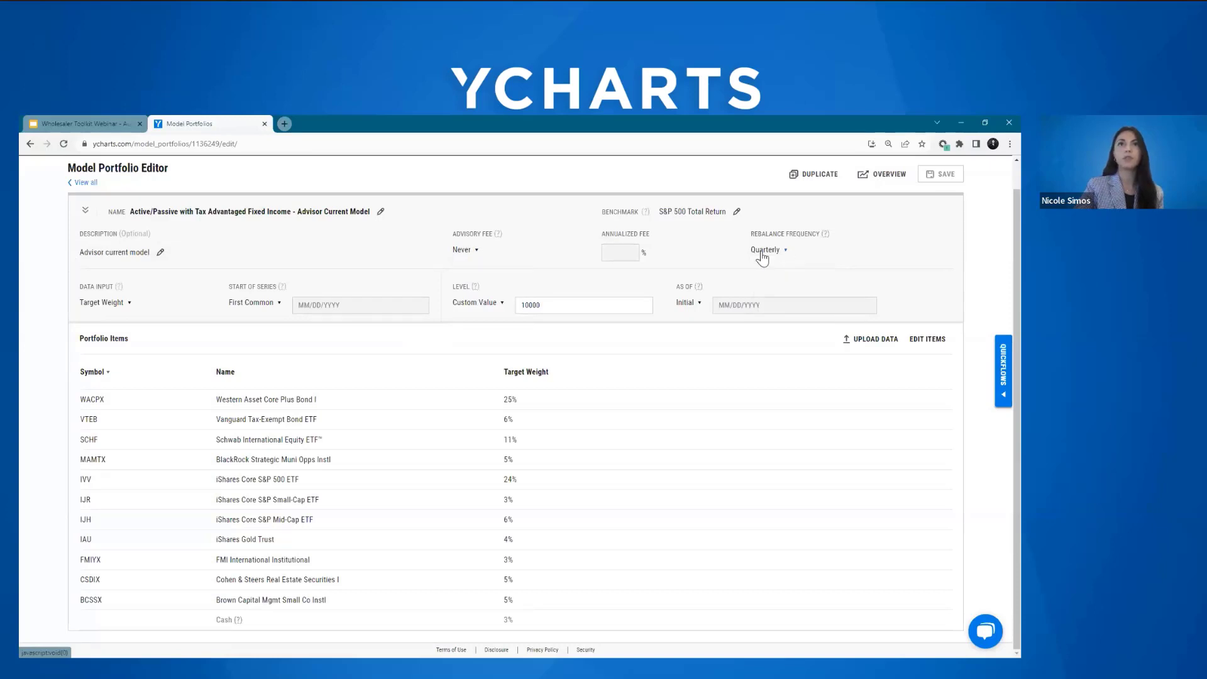
Step: Search the model portfolio's benchmark choices for "russell" and for "60/40" without selecting a result
click(738, 213)
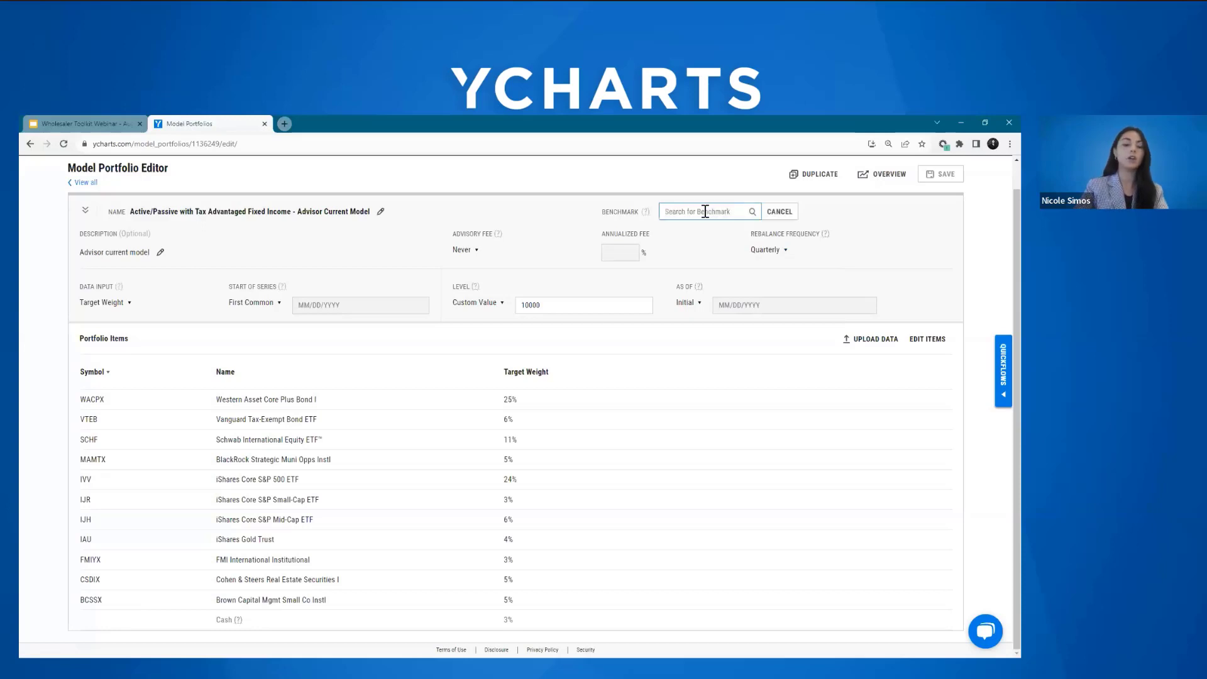
text(russe)
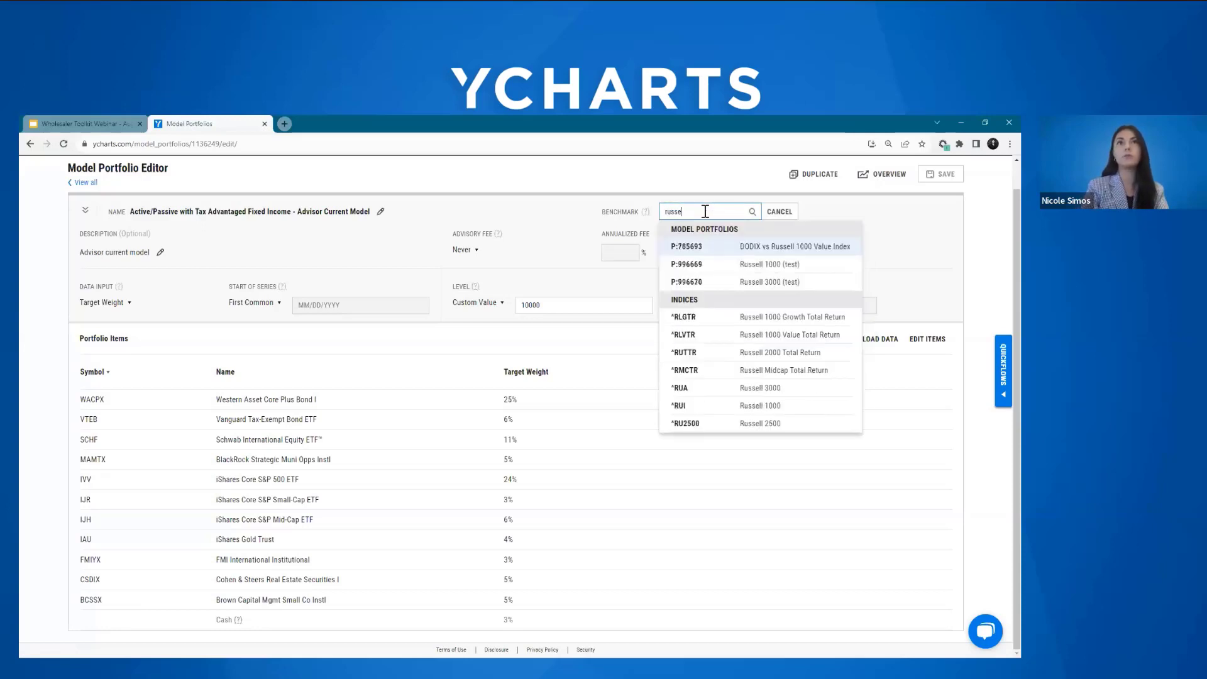
text(ll)
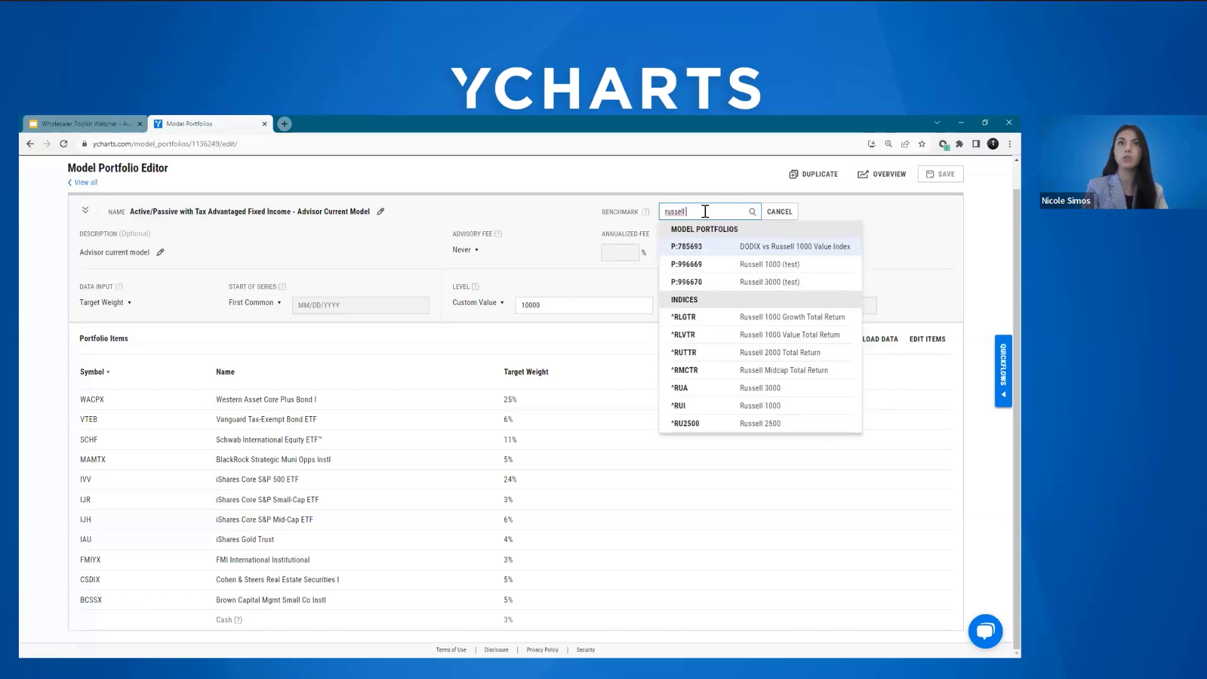
key(BackSpace)
key(BackSpace)
key(BackSpace)
key(BackSpace)
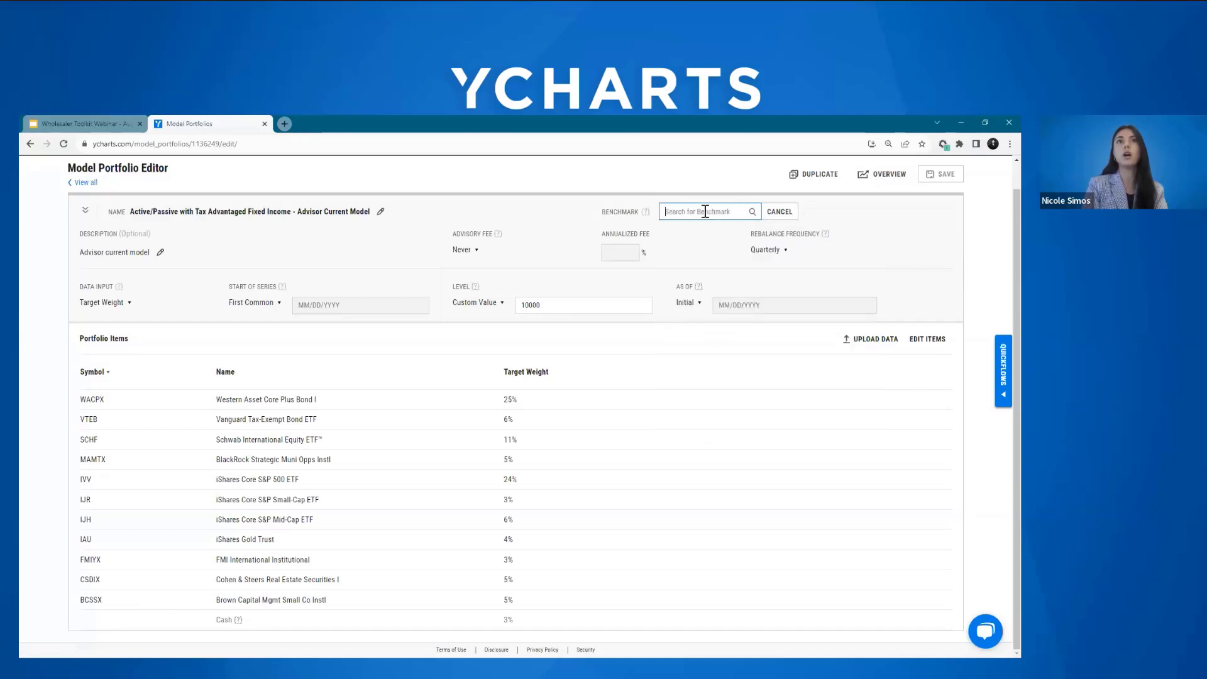
text(60/40)
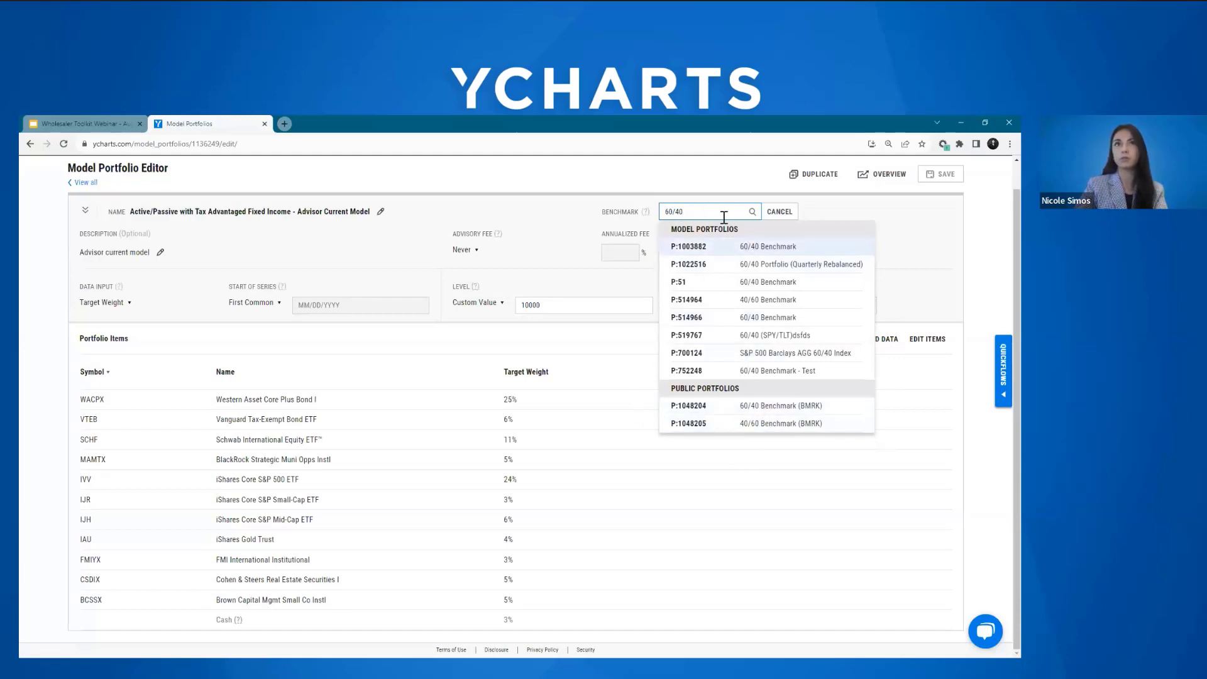
key(ctrl+a)
key(BackSpace)
Step: Search the benchmark choices for "sp500" and set the portfolio's benchmark to S&P 500 Total Return
text(sp)
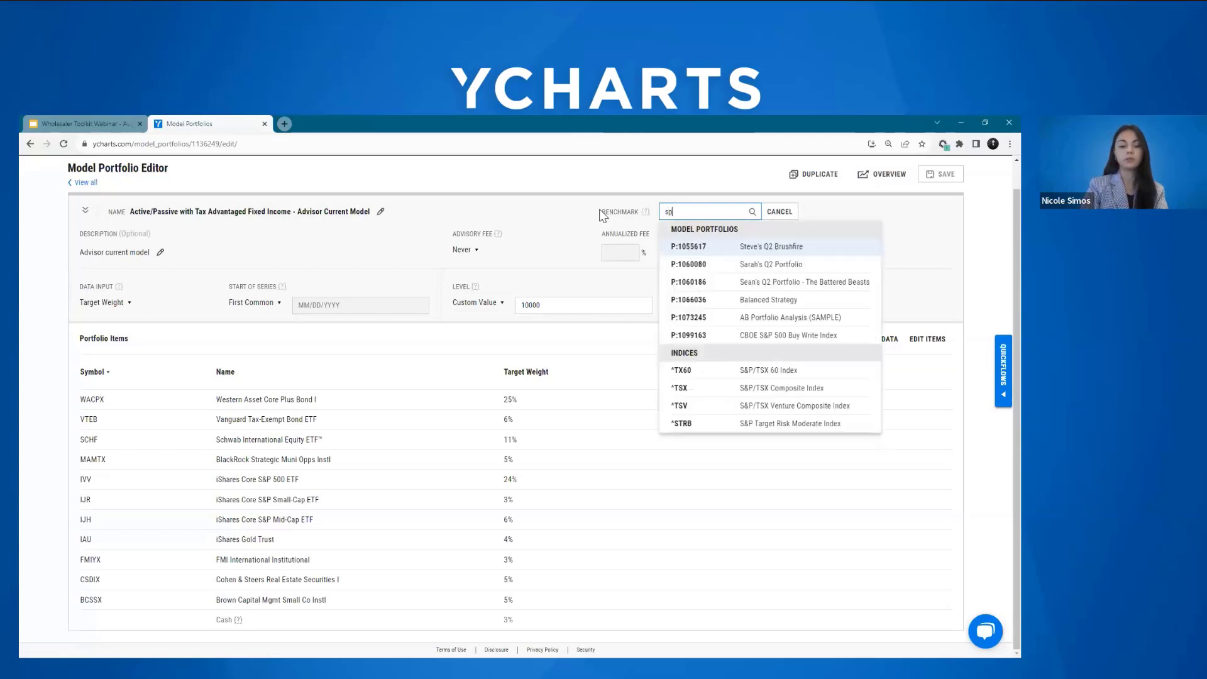
text(500)
click(712, 247)
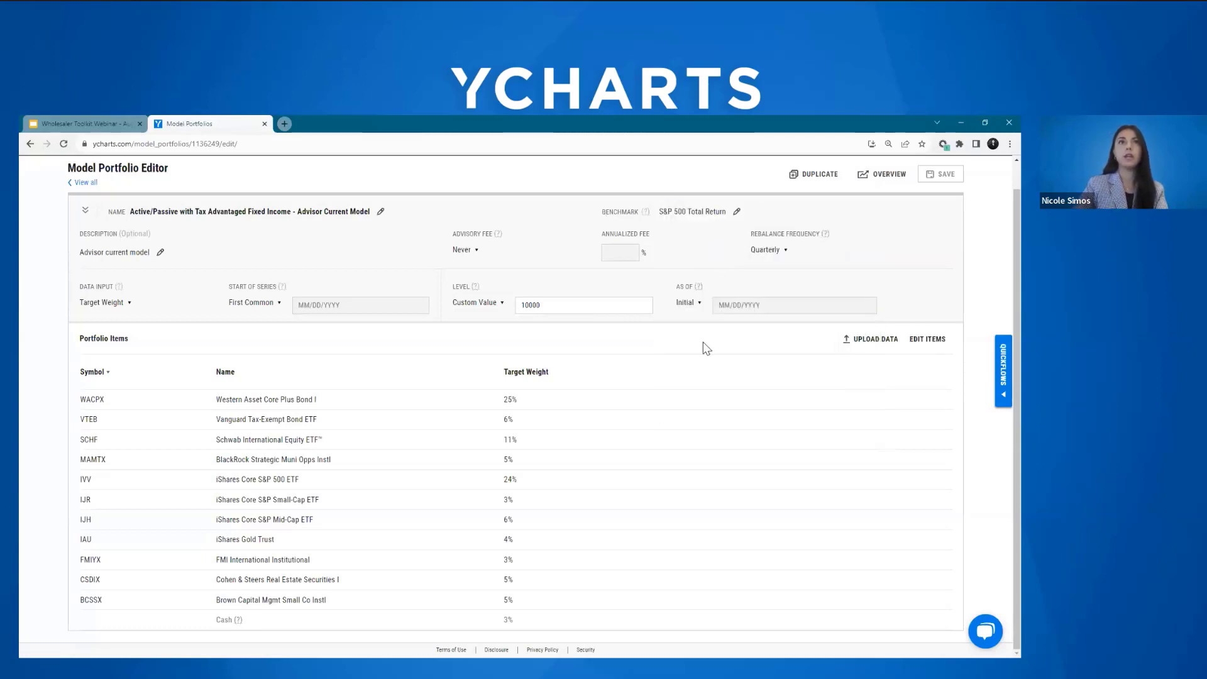
Step: Open the portfolio items for editing and reselect IJH, iShares Core S&P Mid-Cap ETF, as the first holding
click(927, 339)
scroll(999, 332, down, 2)
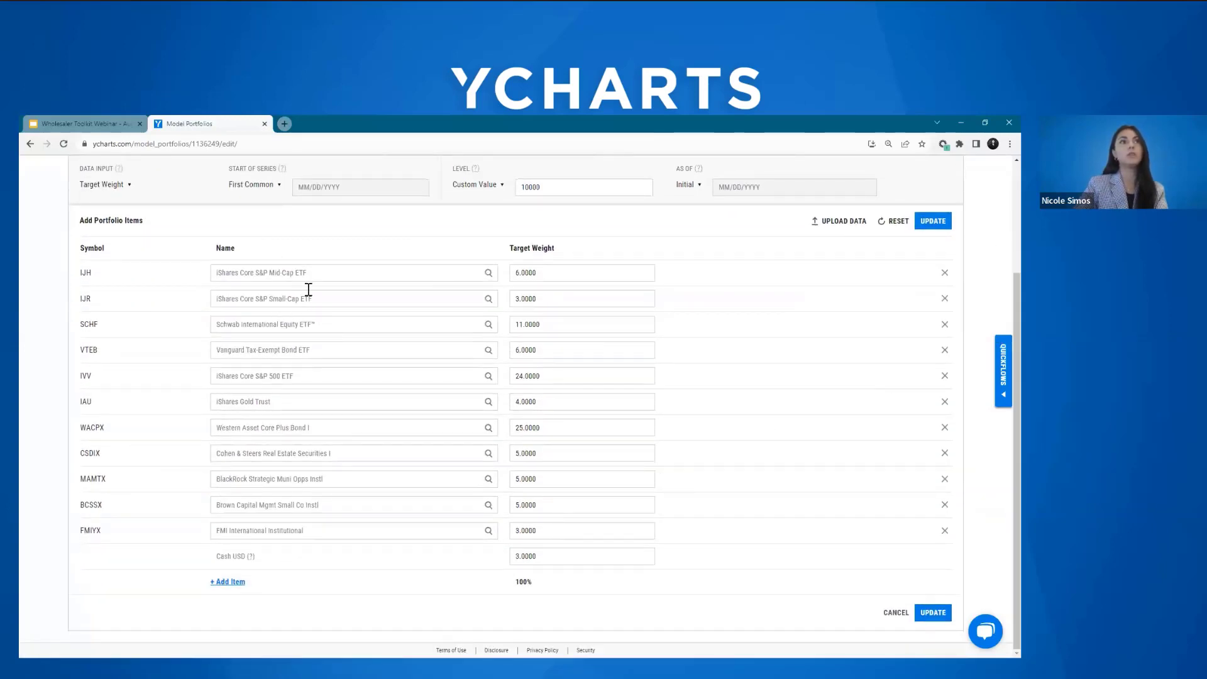
click(331, 276)
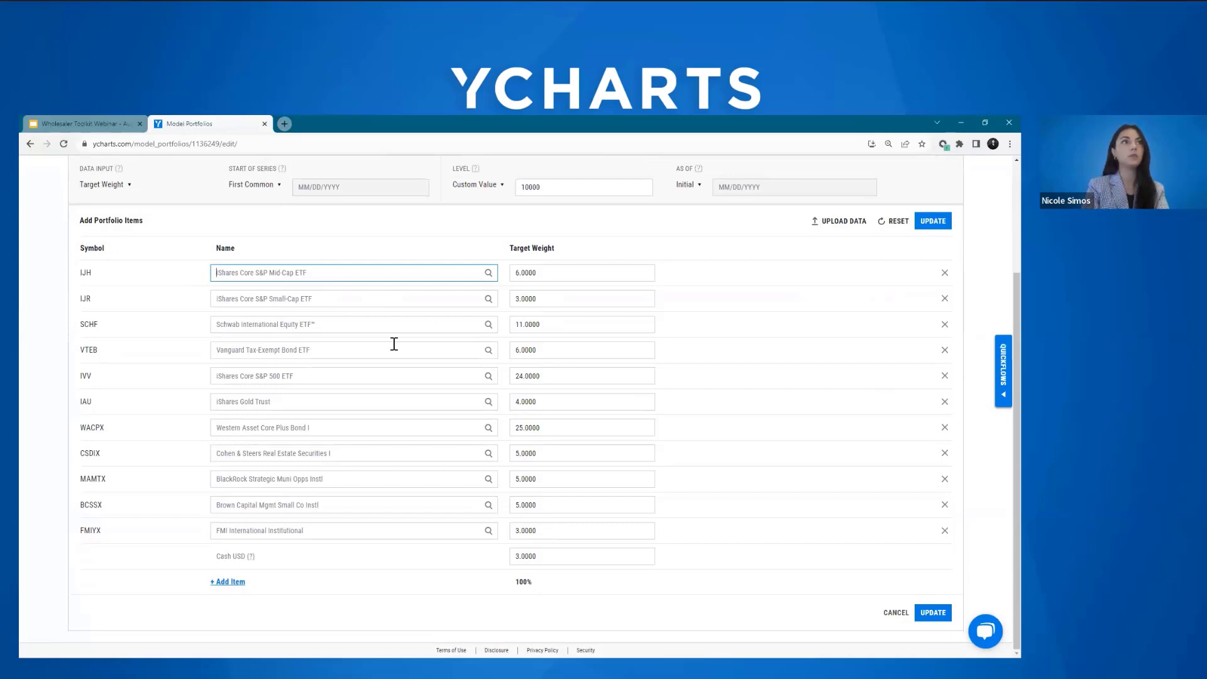
key(ctrl+a)
key(BackSpace)
text(ijh)
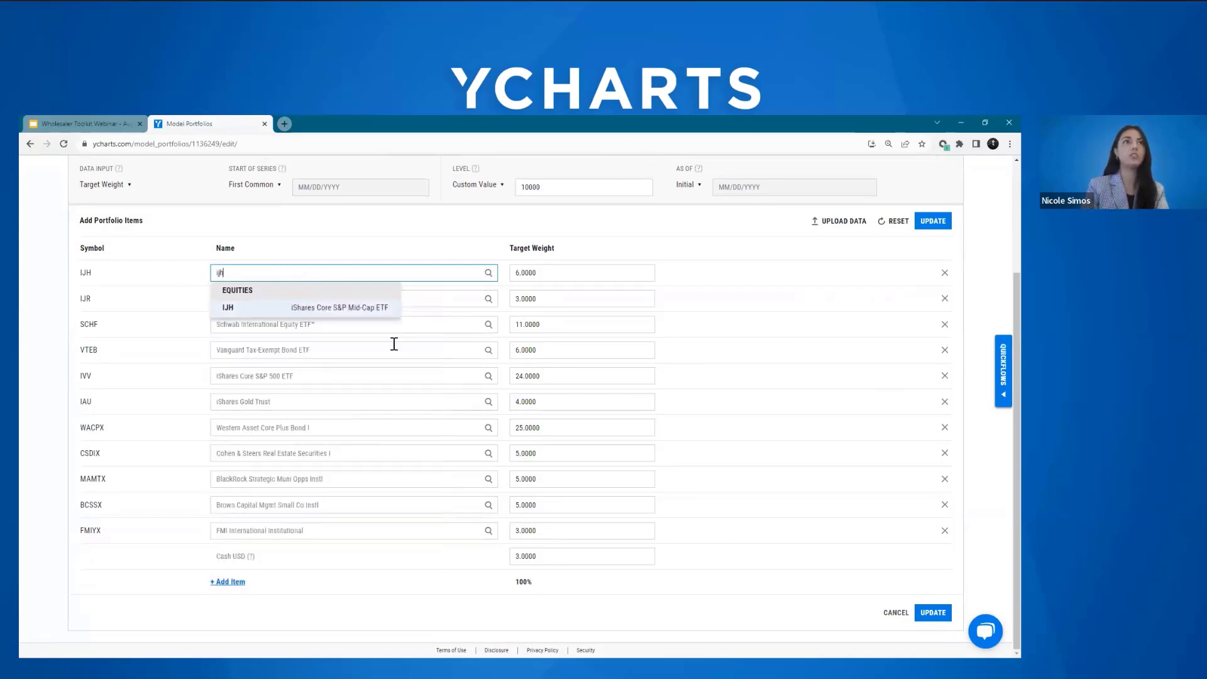
click(308, 308)
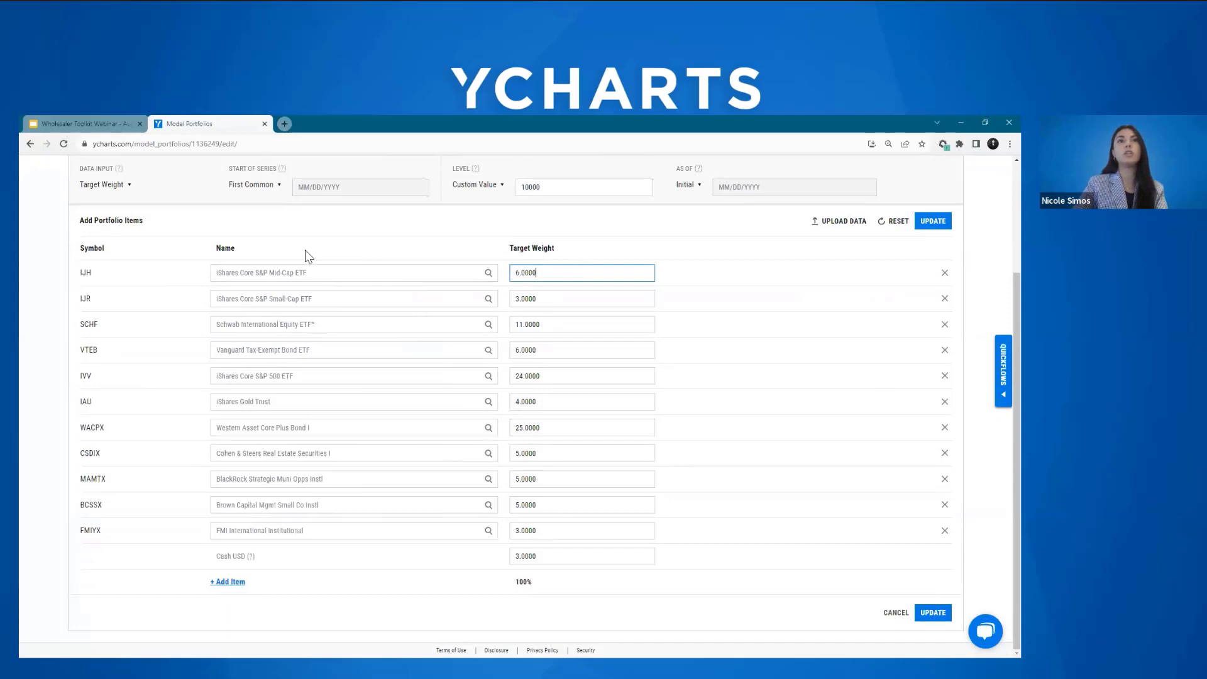
Step: View the available data input options without changing them, and update the portfolio items
click(125, 186)
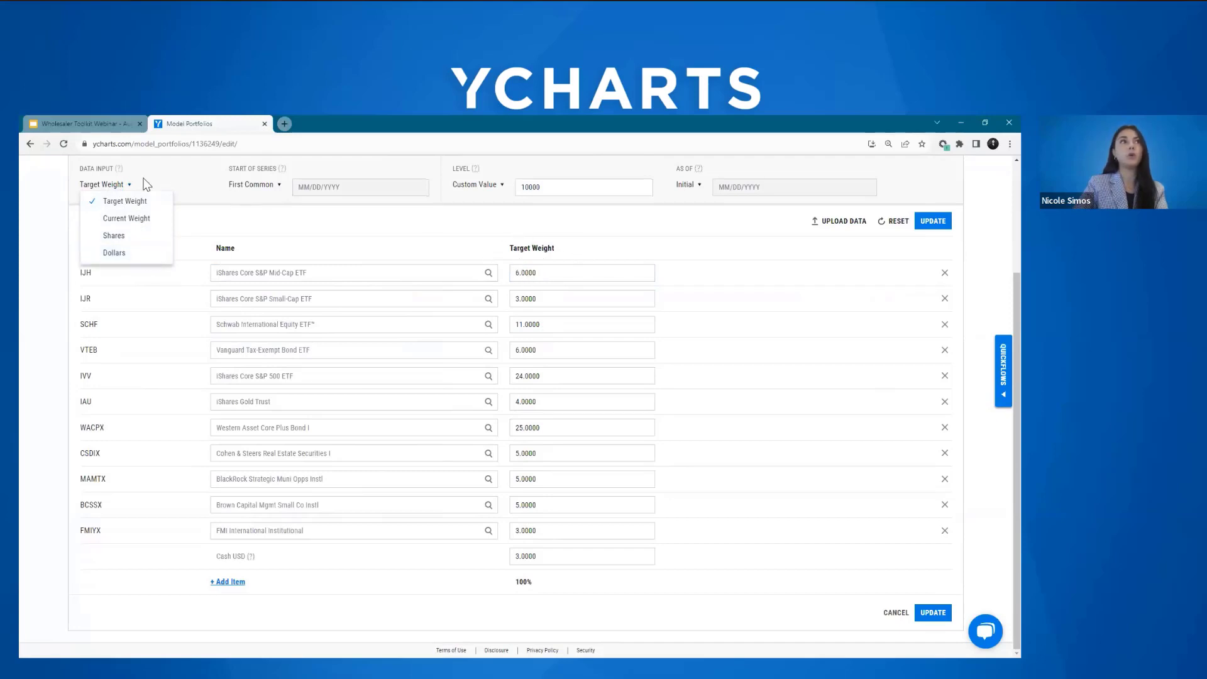
click(116, 184)
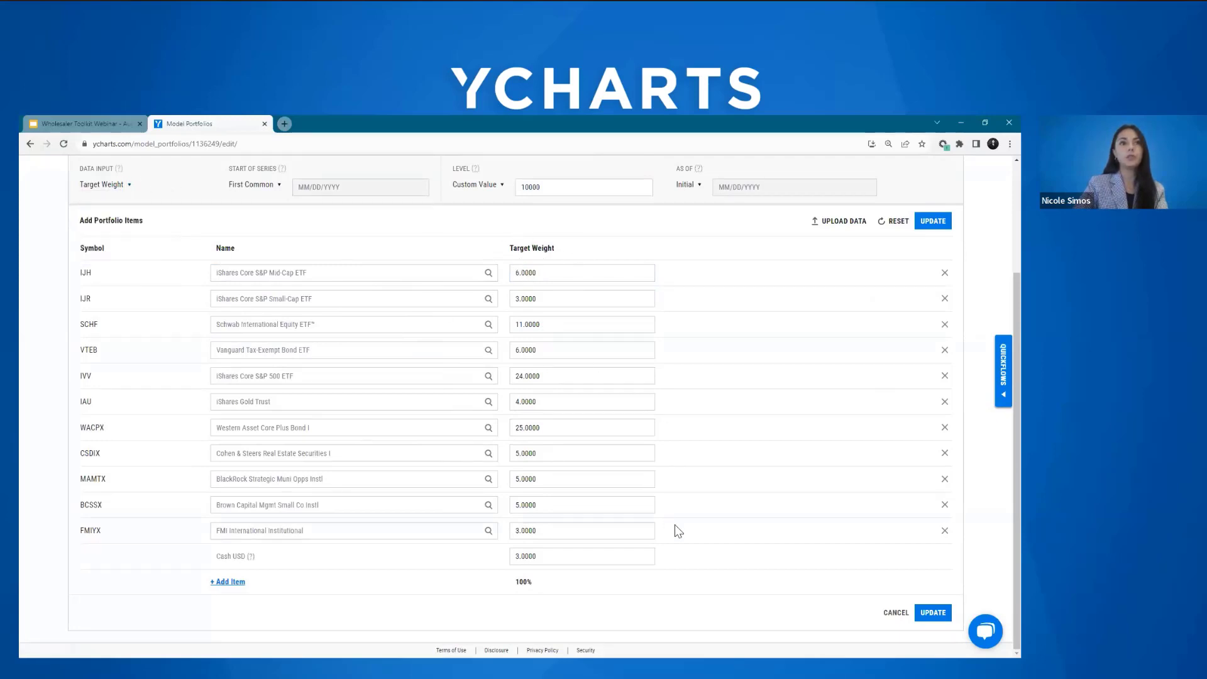
click(936, 614)
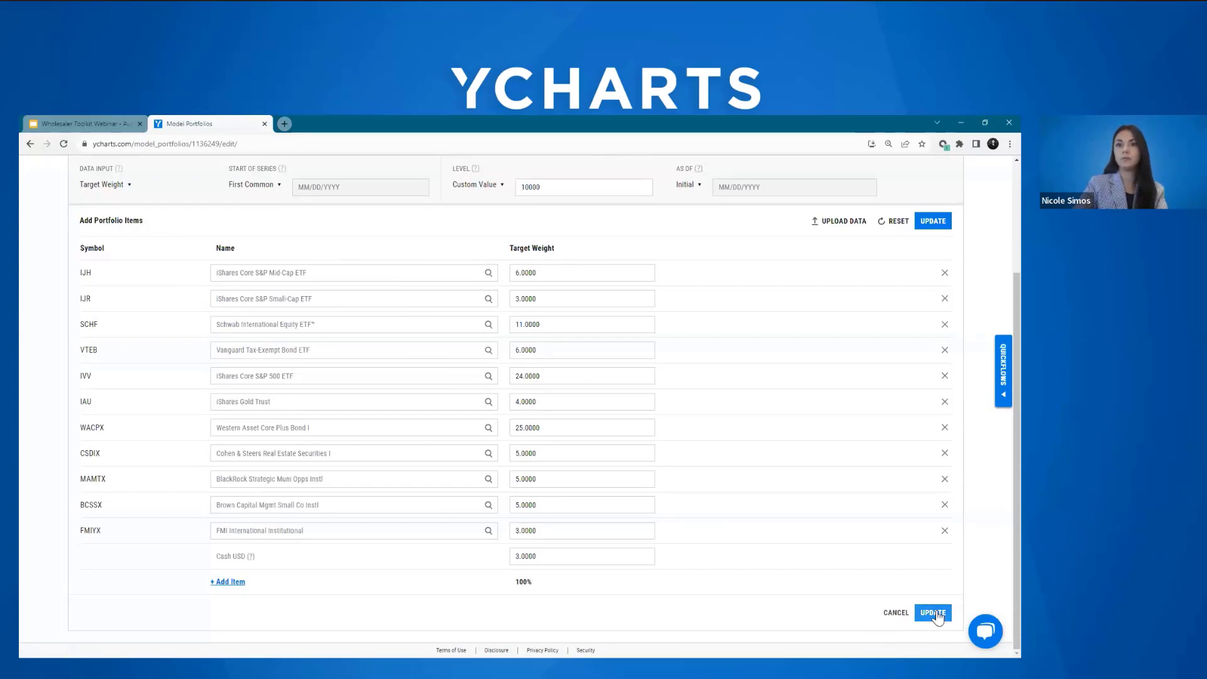
Step: Leave the editor without saving and open the quote page of the "Active/Passive with Tax Advantaged Fixed Income - Advisor Current Model" portfolio
scroll(630, 439, up, 1)
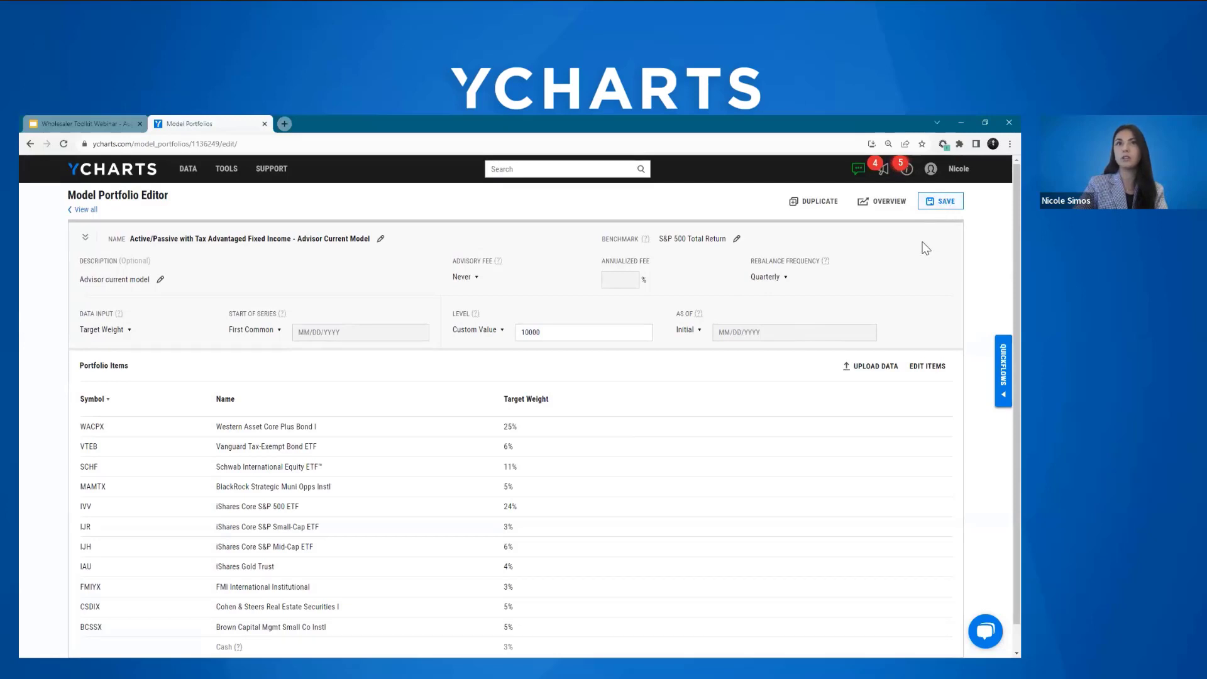
click(86, 210)
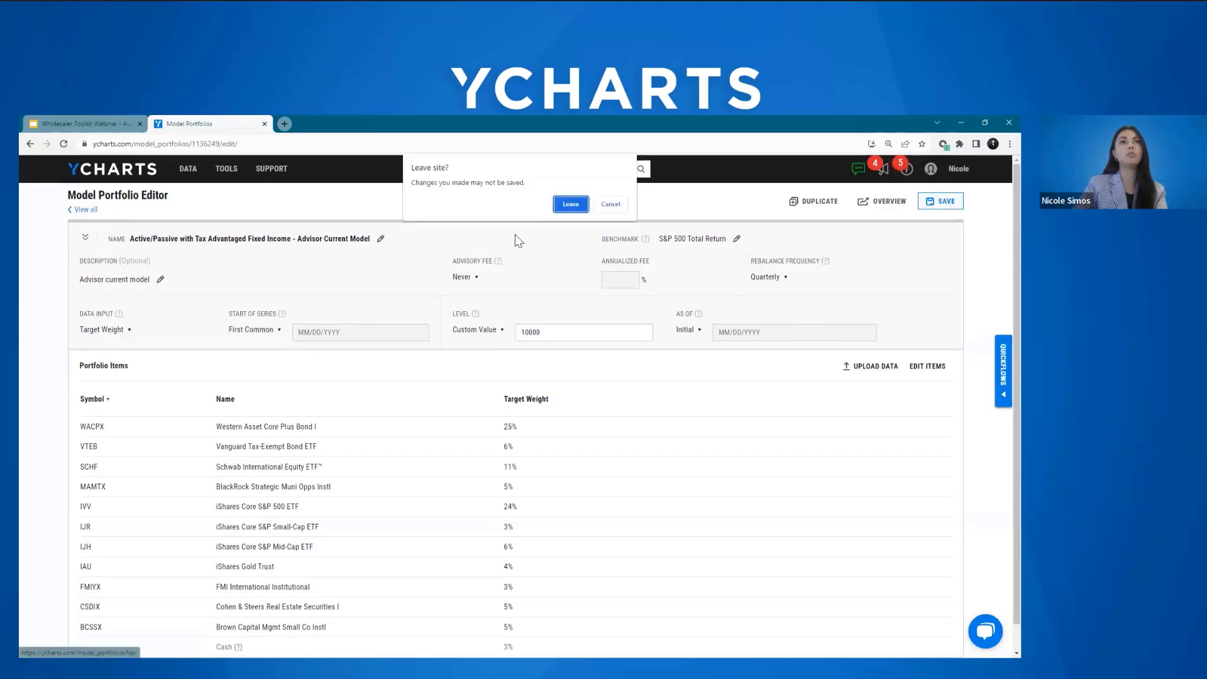
click(571, 204)
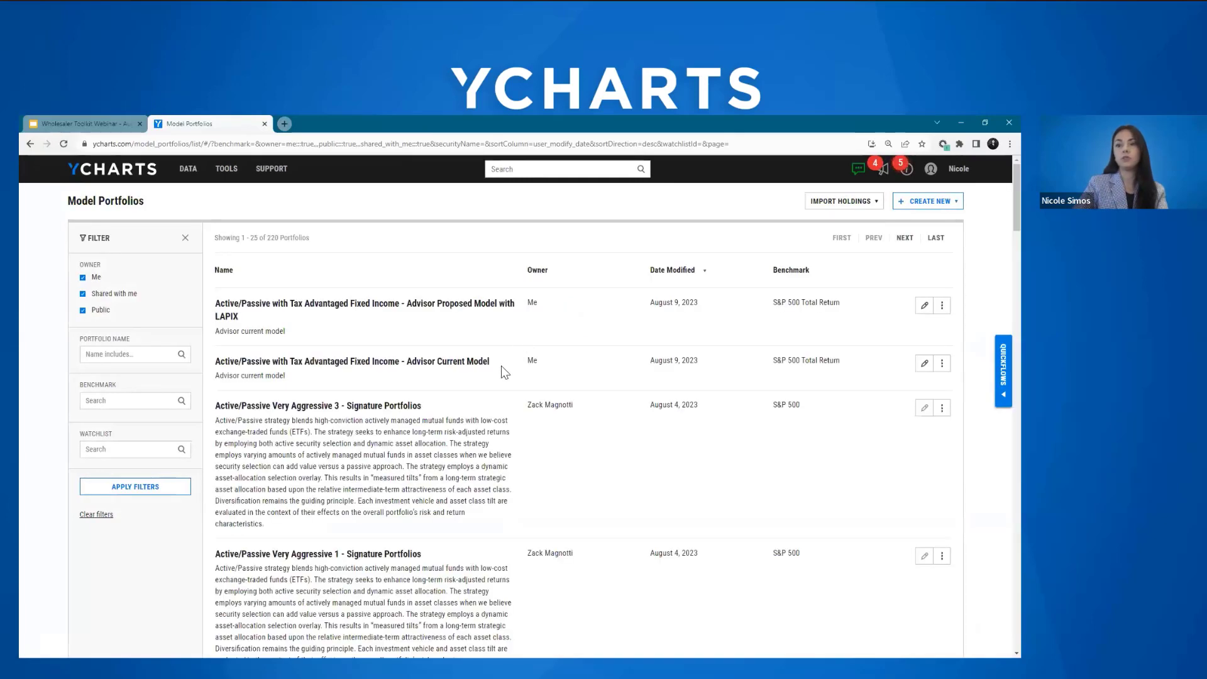
click(436, 367)
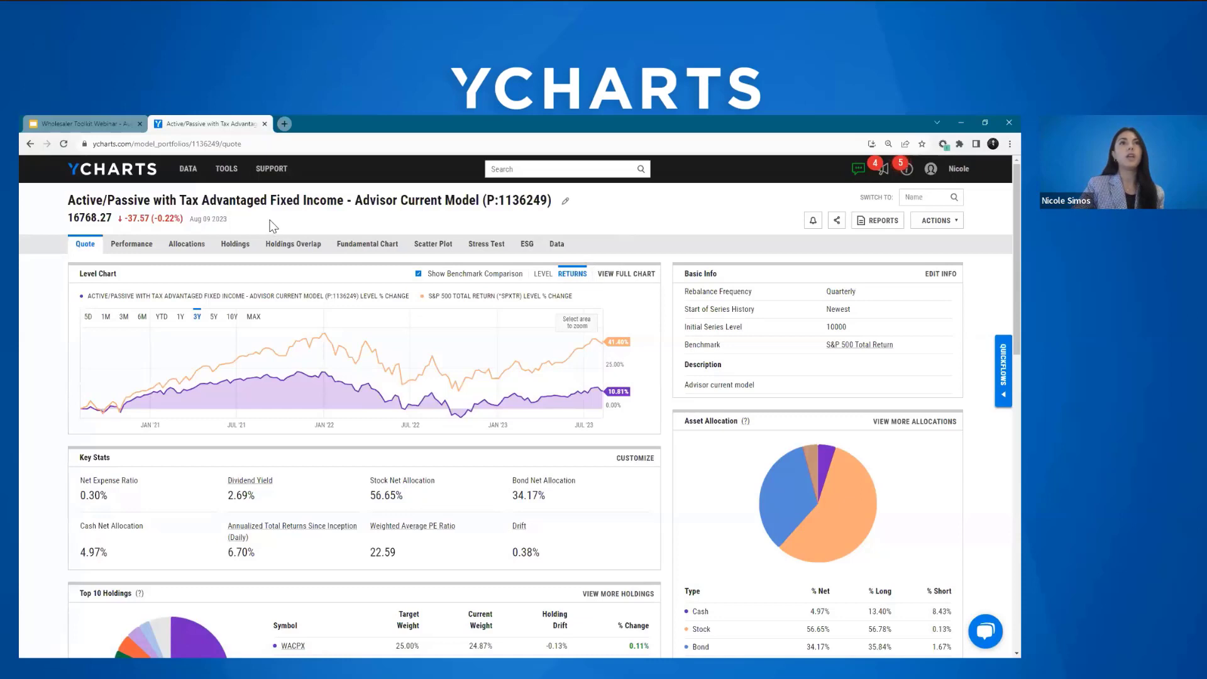
Step: Go to the Comp Tables tool to start adding securities to a new comp table
click(226, 168)
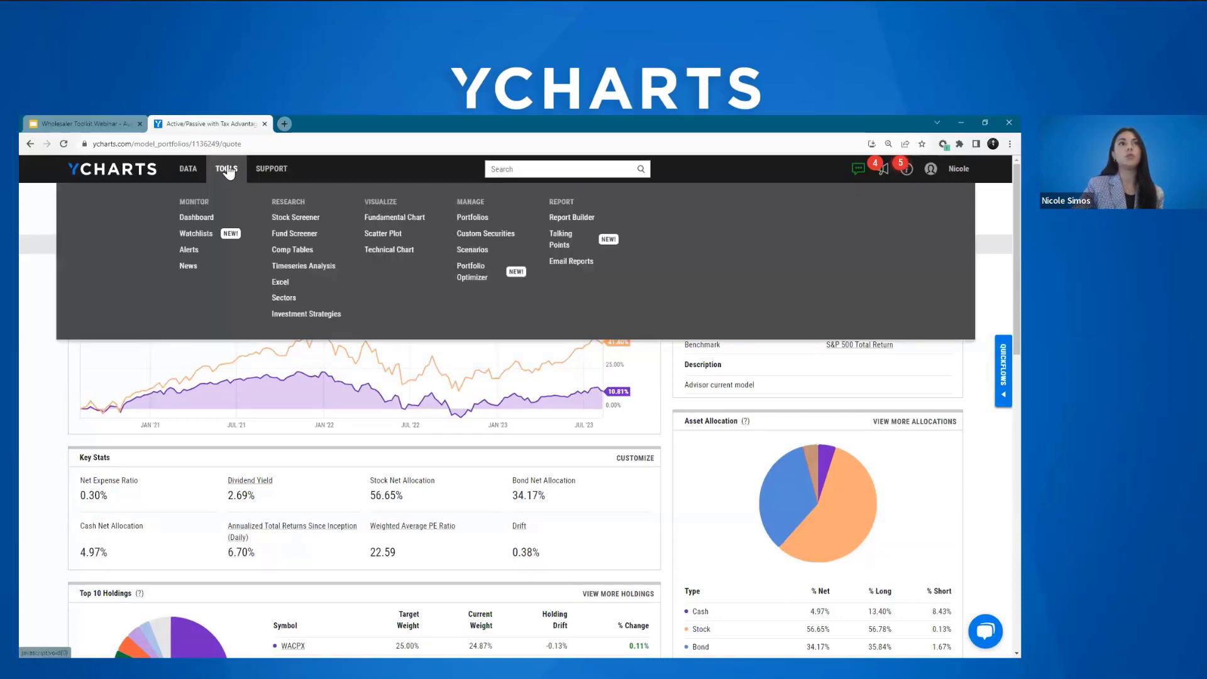
click(304, 251)
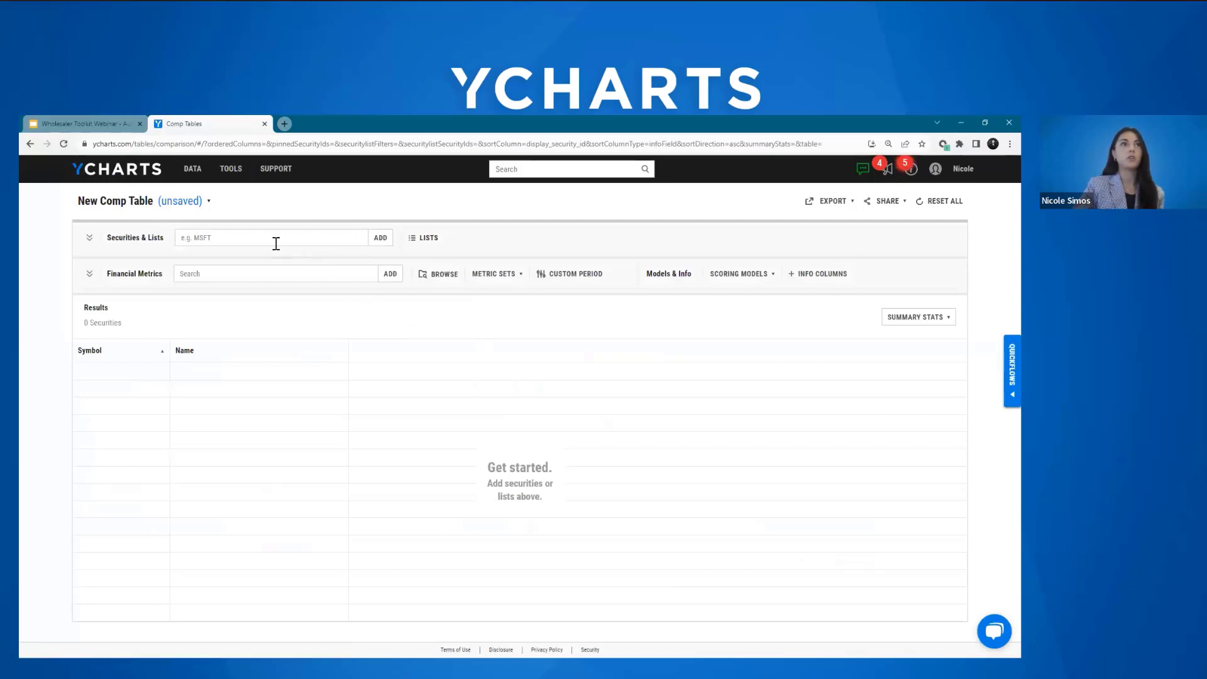
click(187, 237)
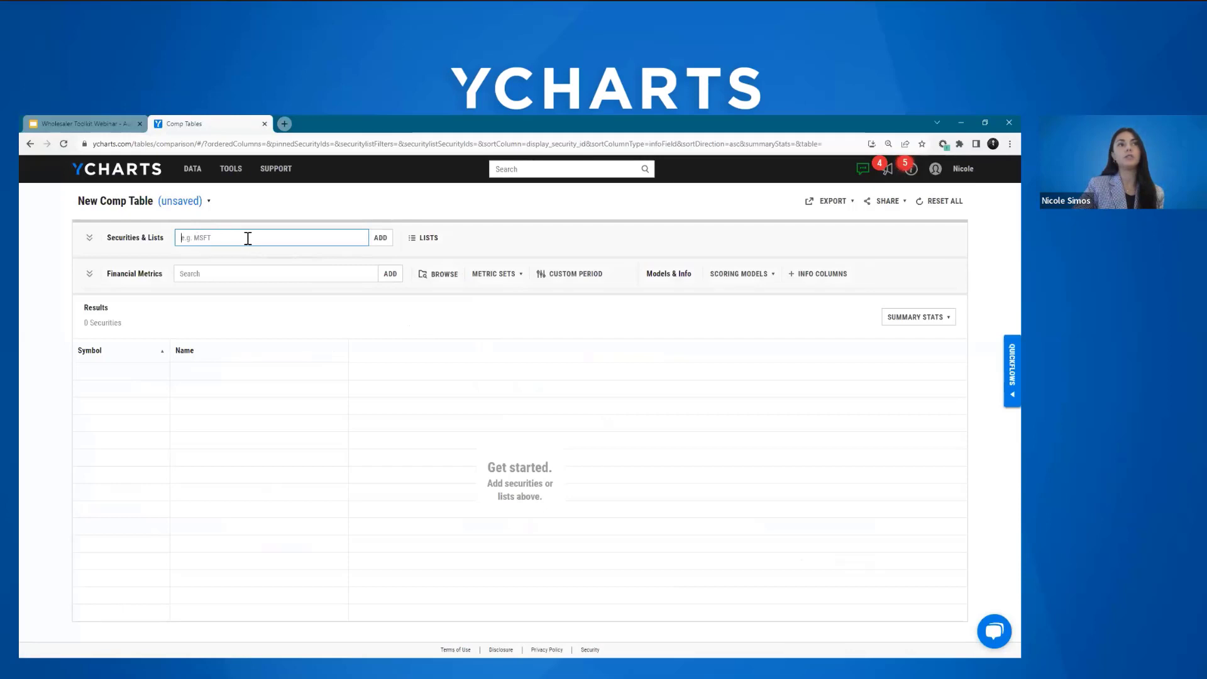
Step: Add the model portfolio holdings of "Active/Passive with Tax Advantaged Fixed Income - Advisor Current Model" to the comp table
click(434, 244)
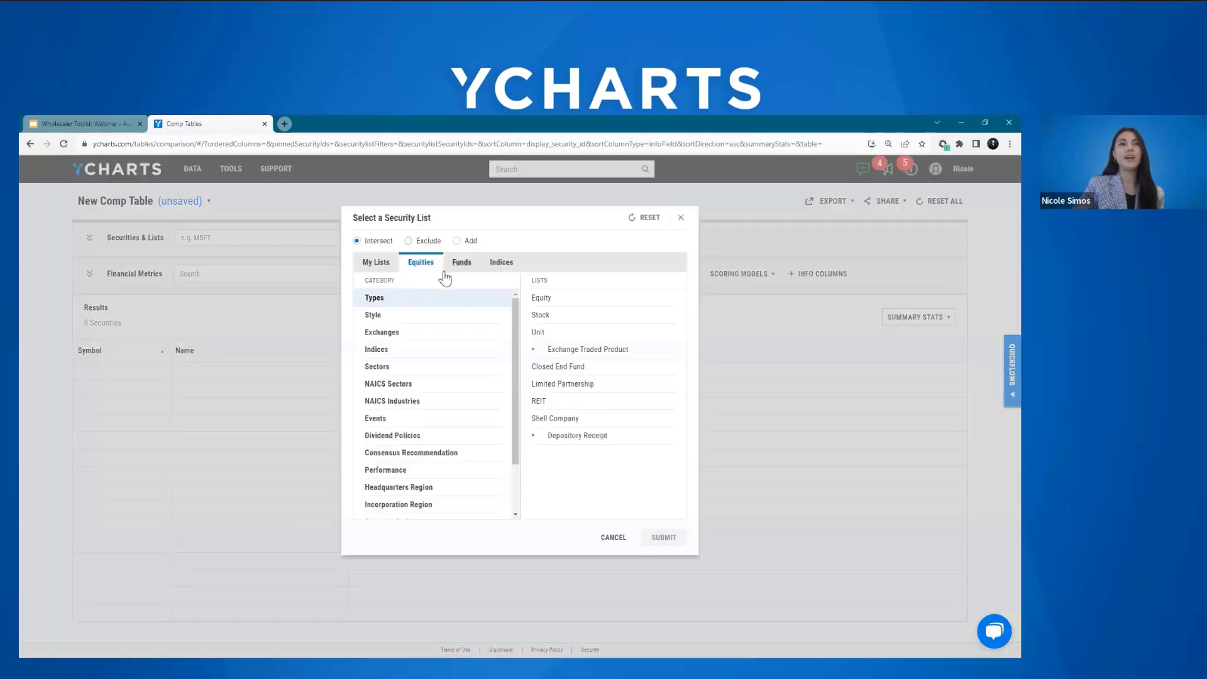
click(375, 264)
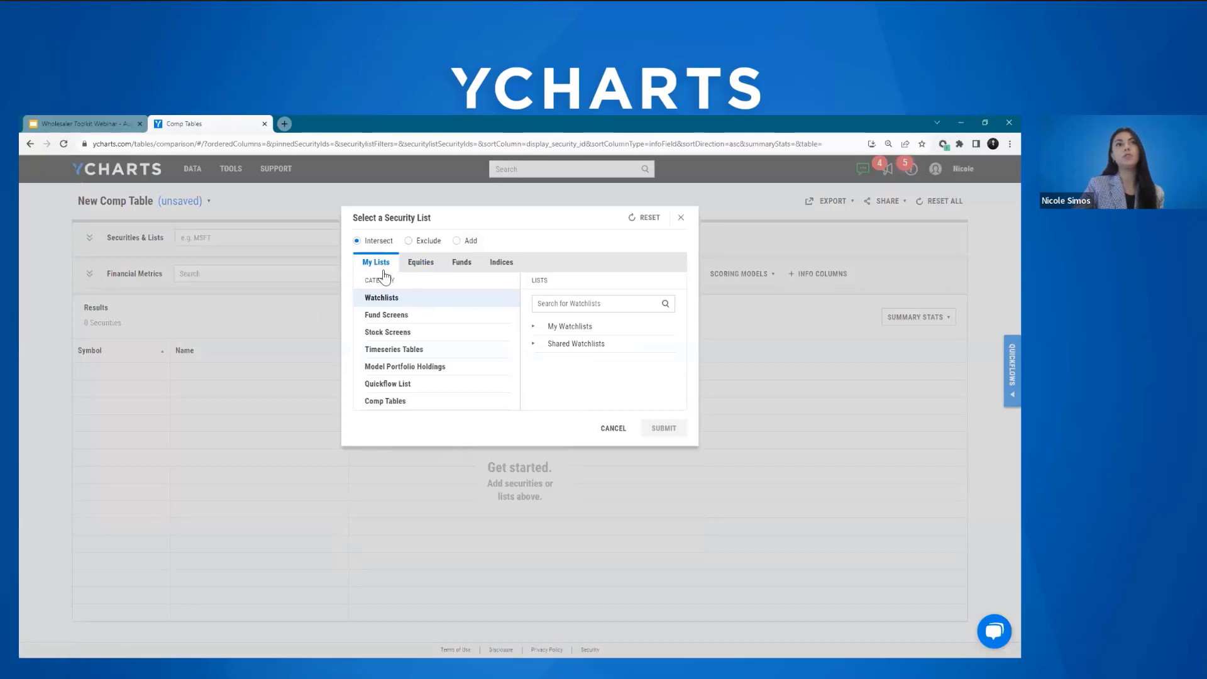
click(463, 368)
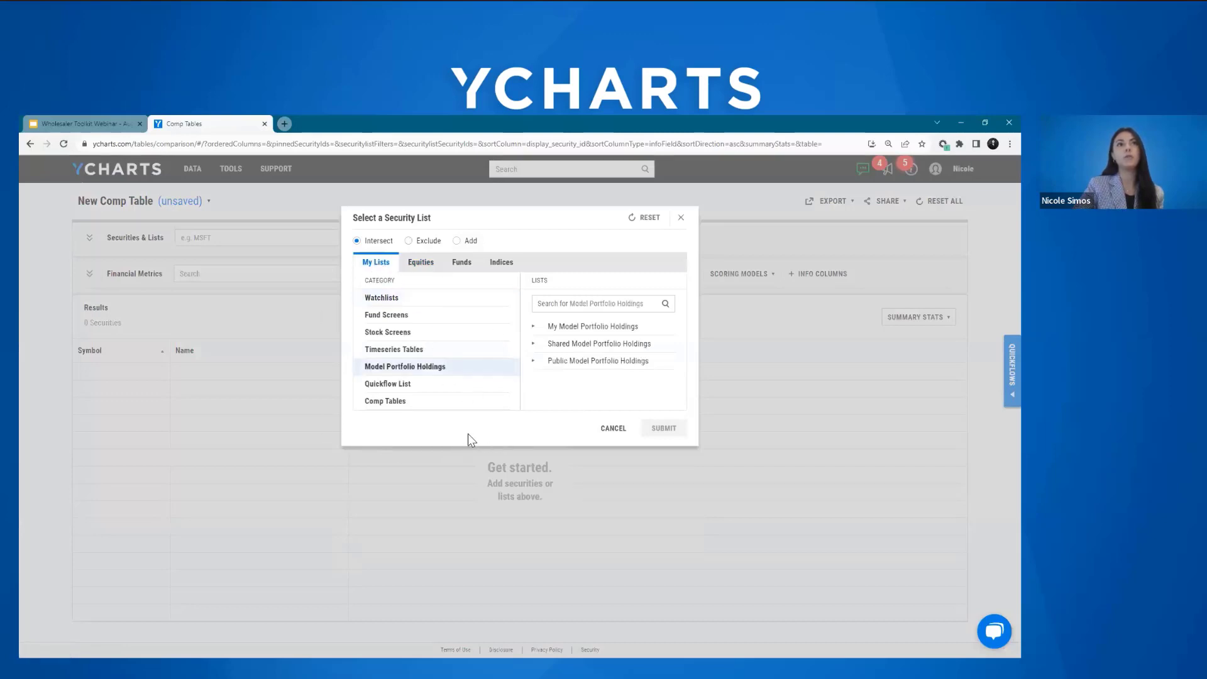
click(566, 326)
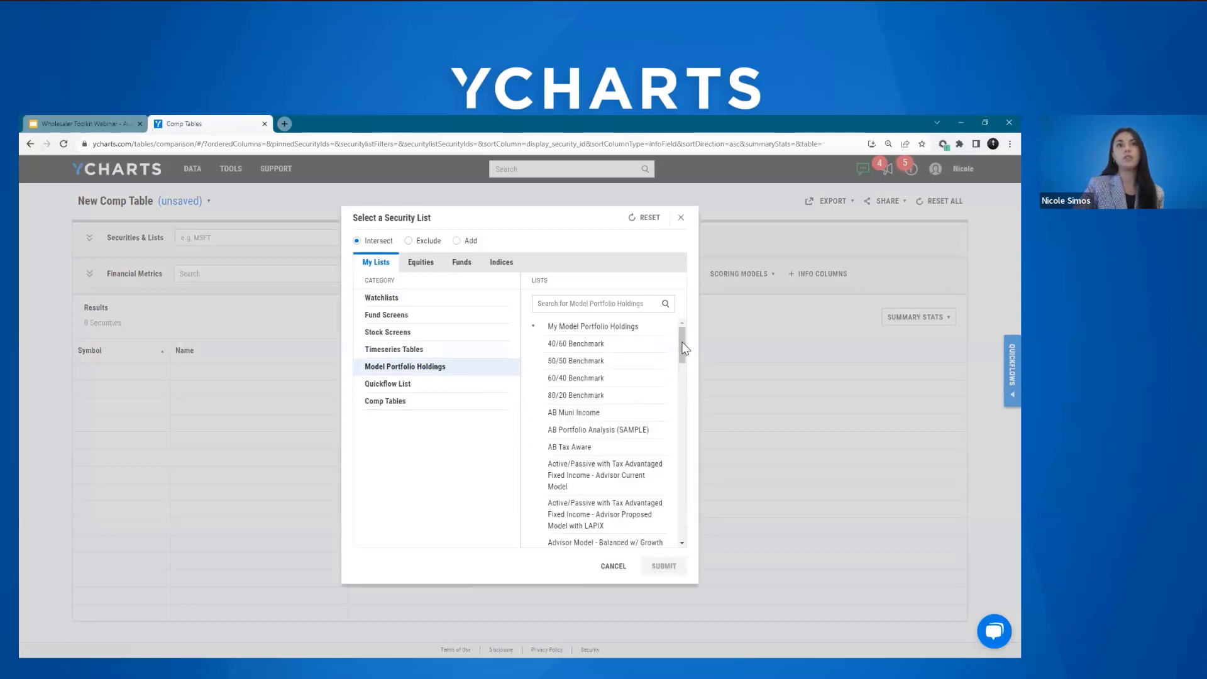
scroll(684, 347, down, 2)
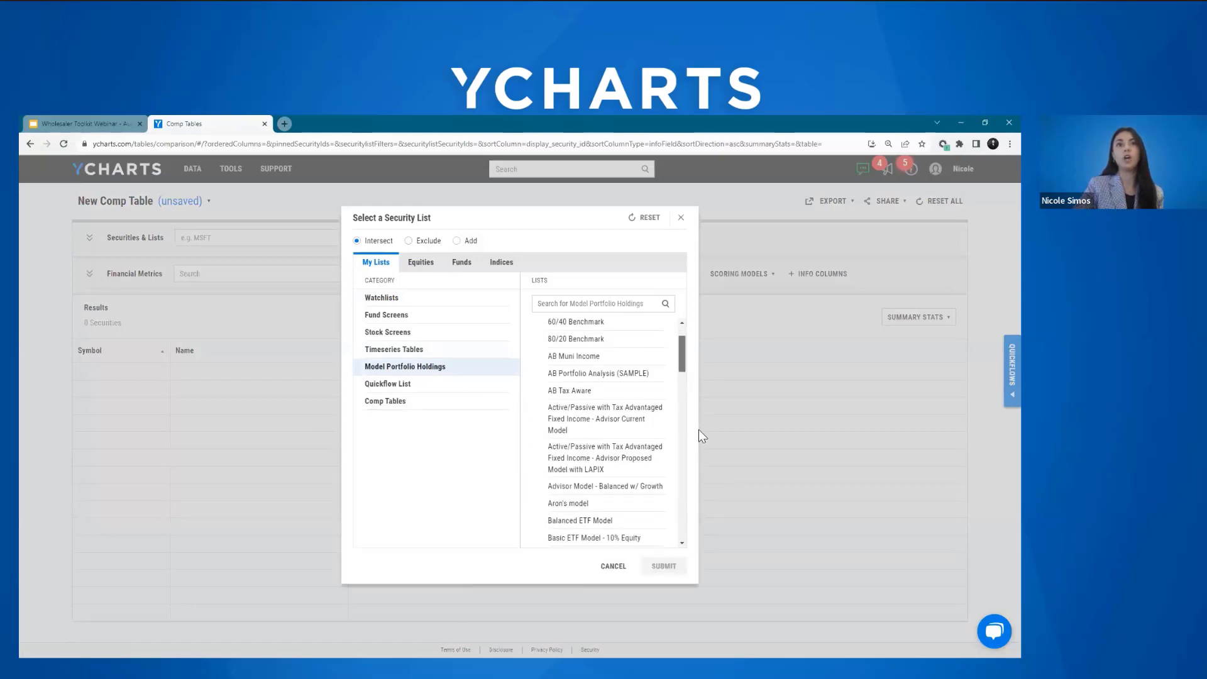
click(623, 429)
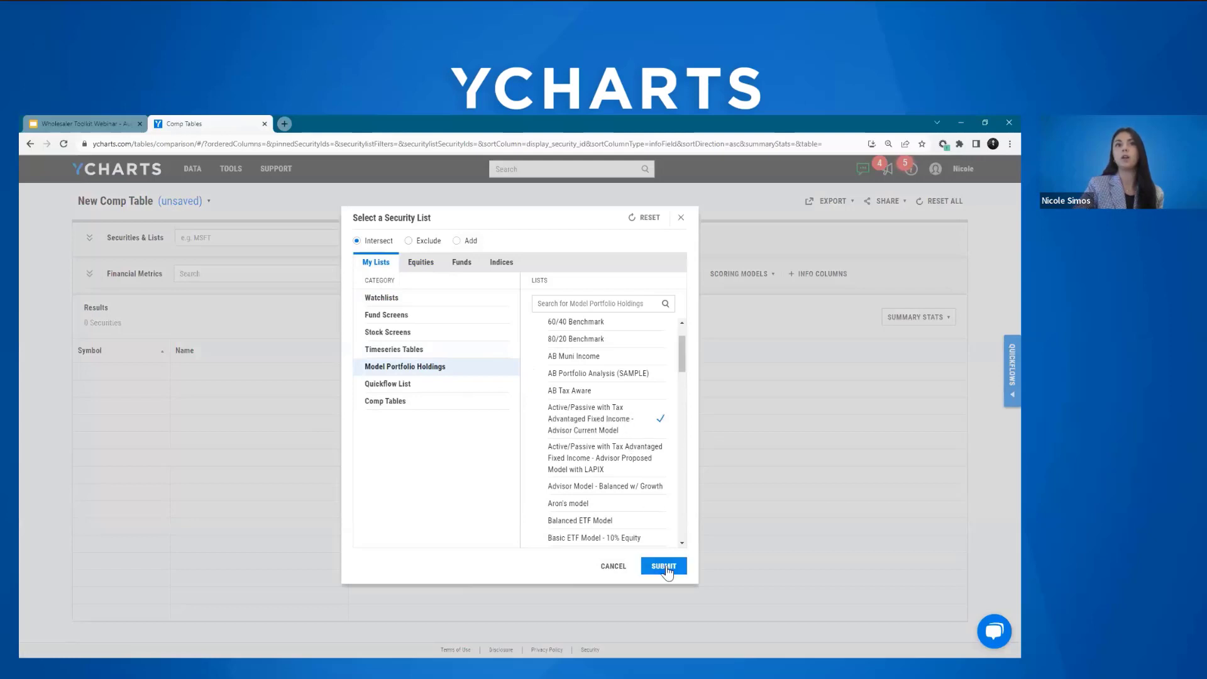
click(665, 566)
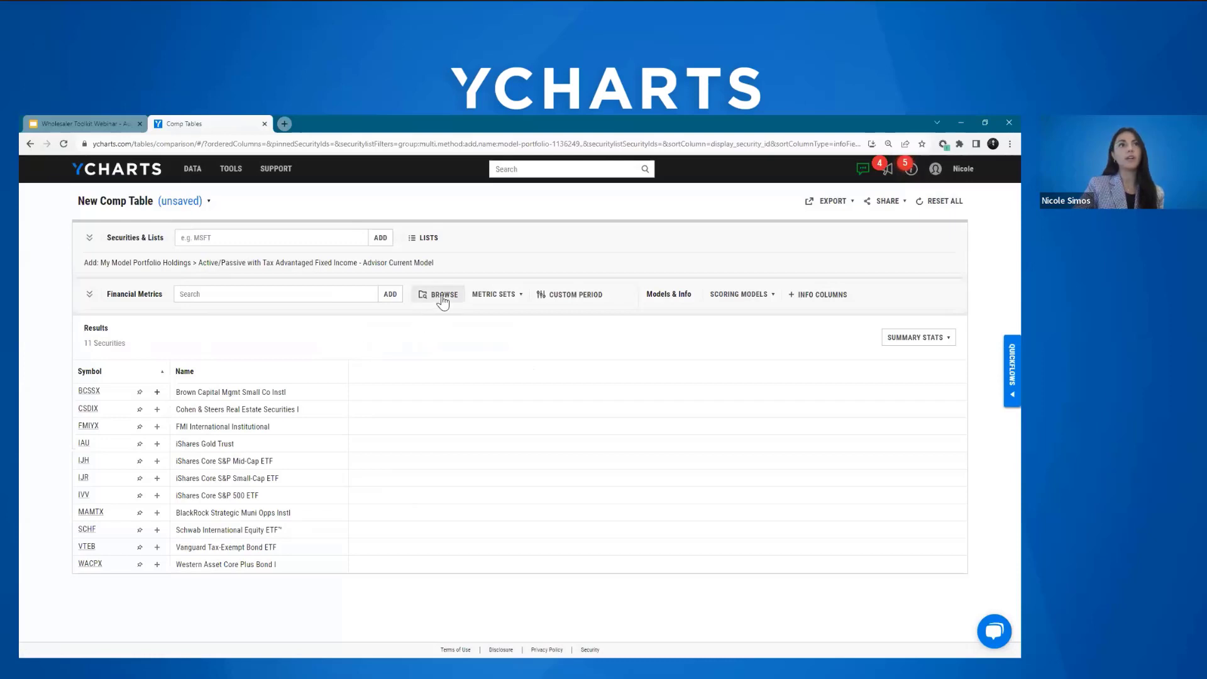
Step: Browse the financial metrics, search for "ytd category rank" and select YTD Total NAV Returns Category Rank
click(438, 295)
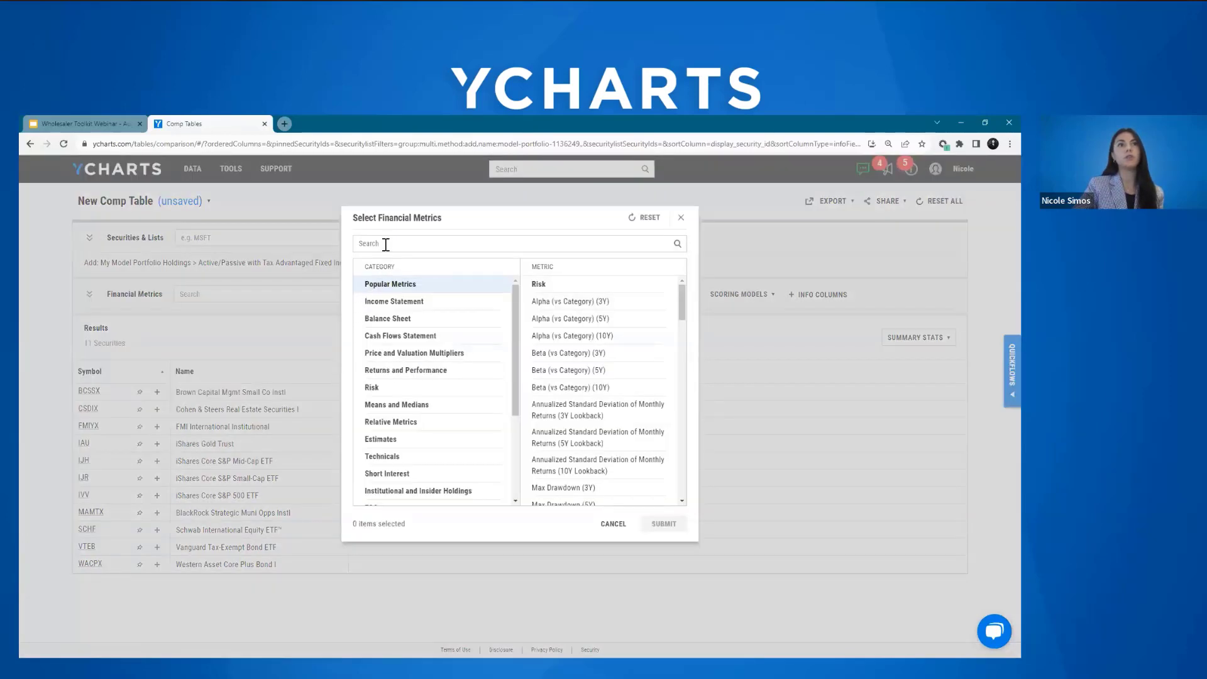
click(418, 244)
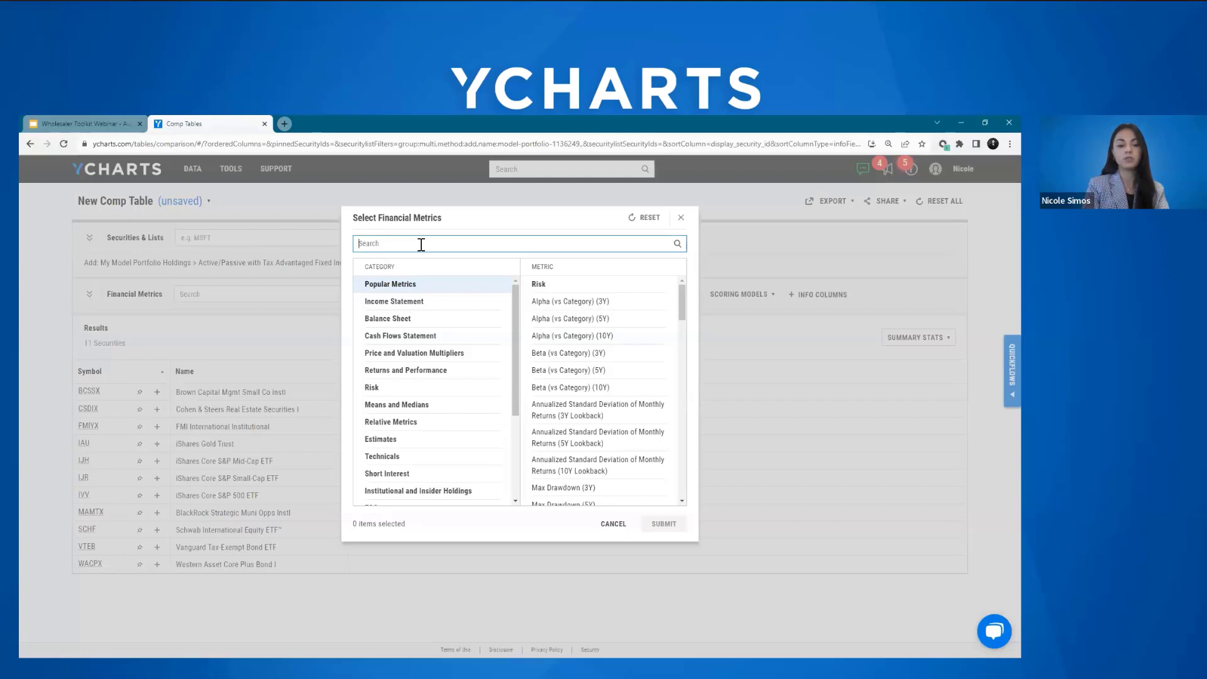
text(ytd category rank)
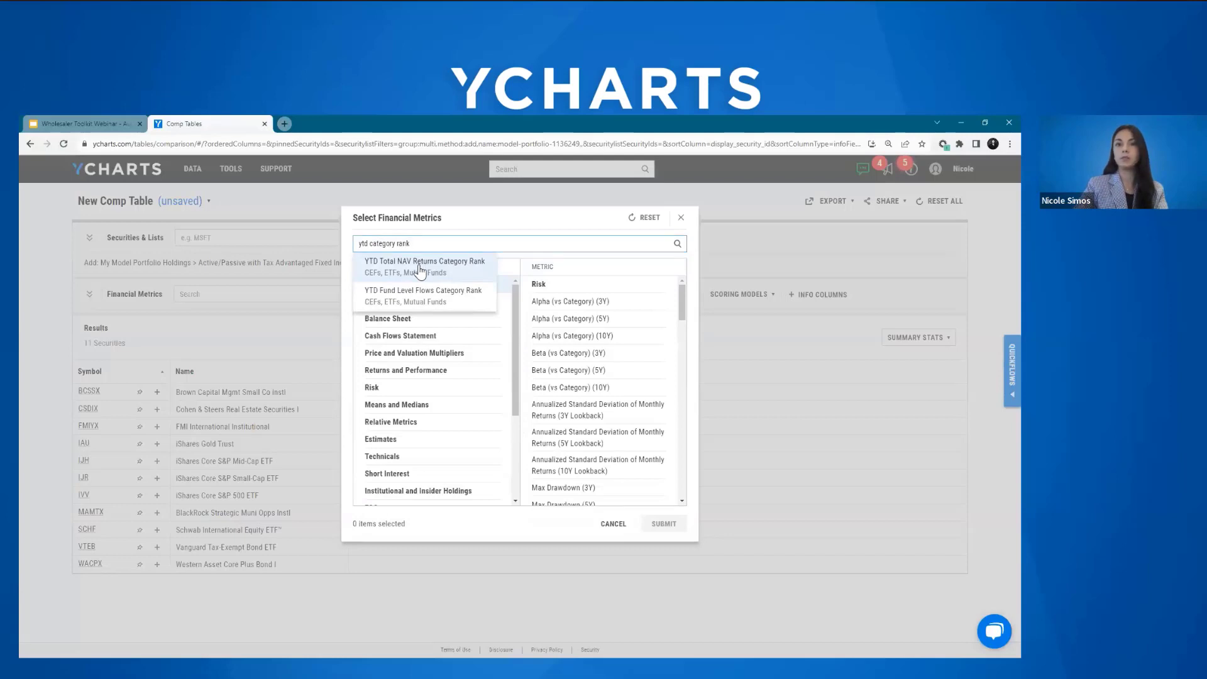
click(474, 270)
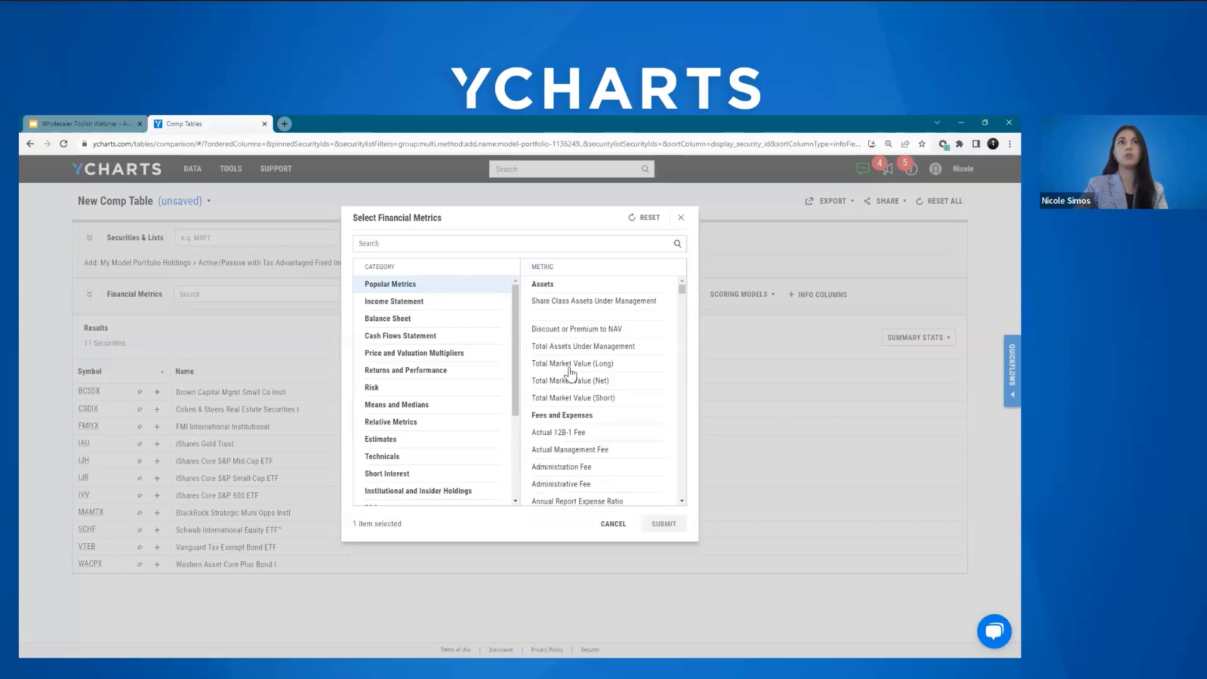
Step: Add the 1 Year, 3 Year and 5 Year Total NAV Returns Category Rank metrics to the selection and submit it to the comp table
click(682, 501)
click(682, 501)
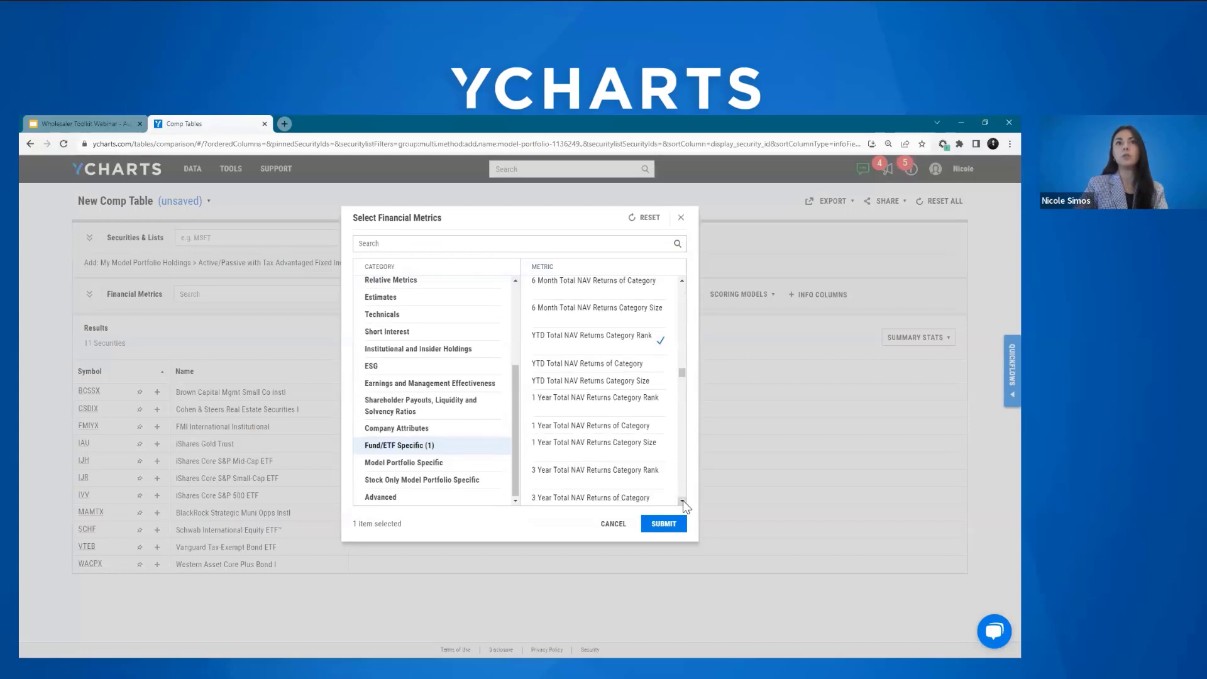
click(682, 501)
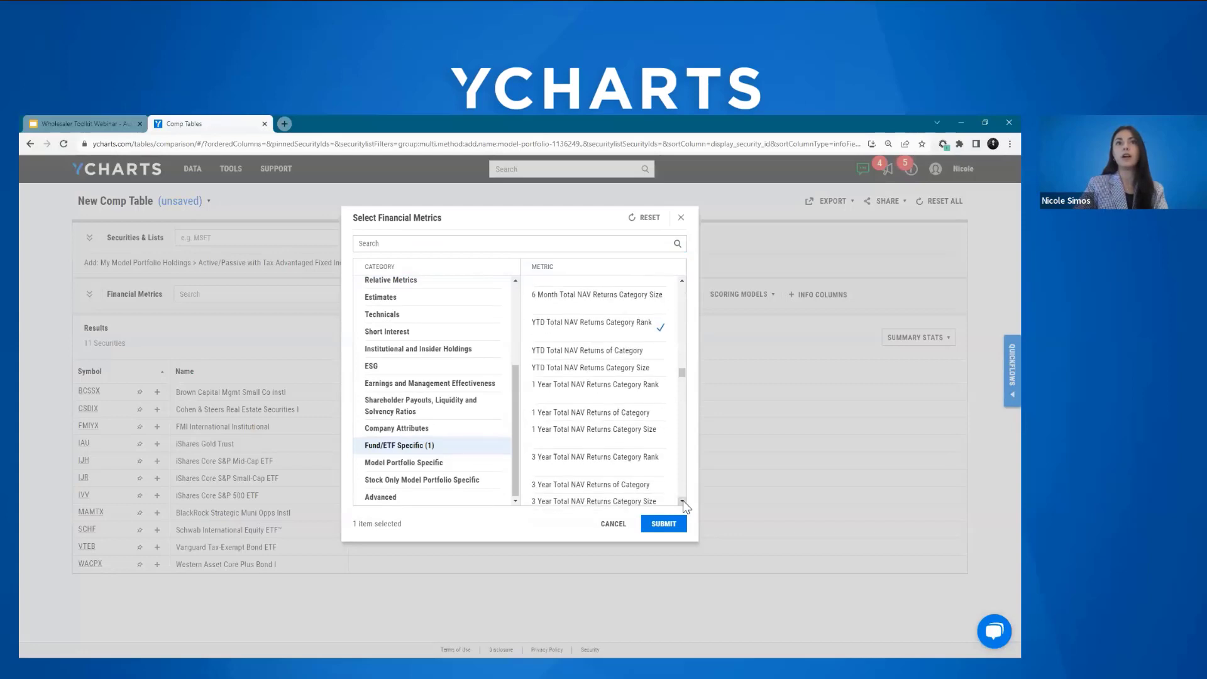
click(599, 371)
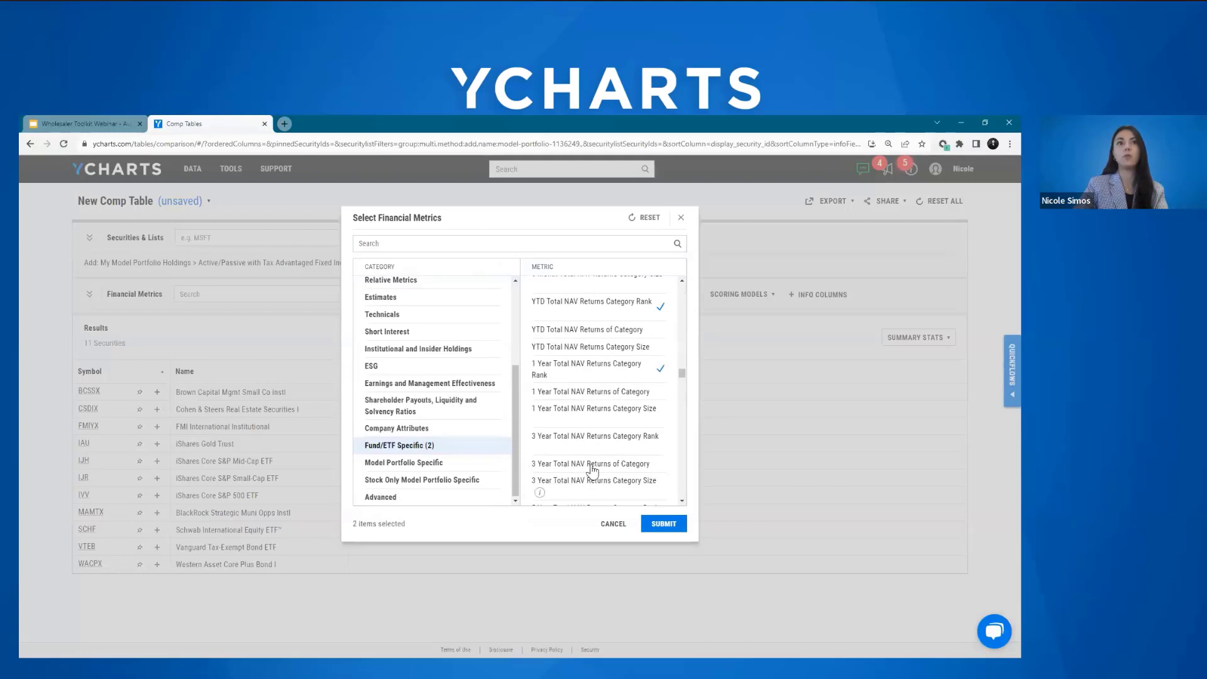
click(587, 440)
click(682, 502)
click(682, 502)
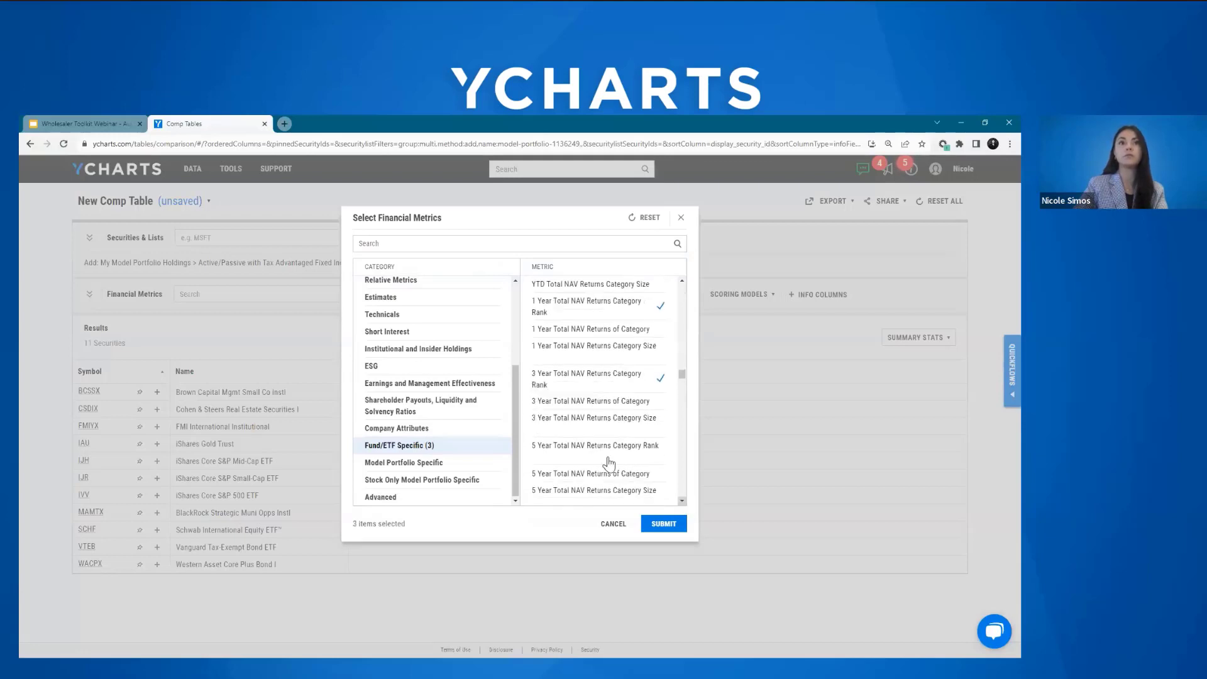
click(569, 442)
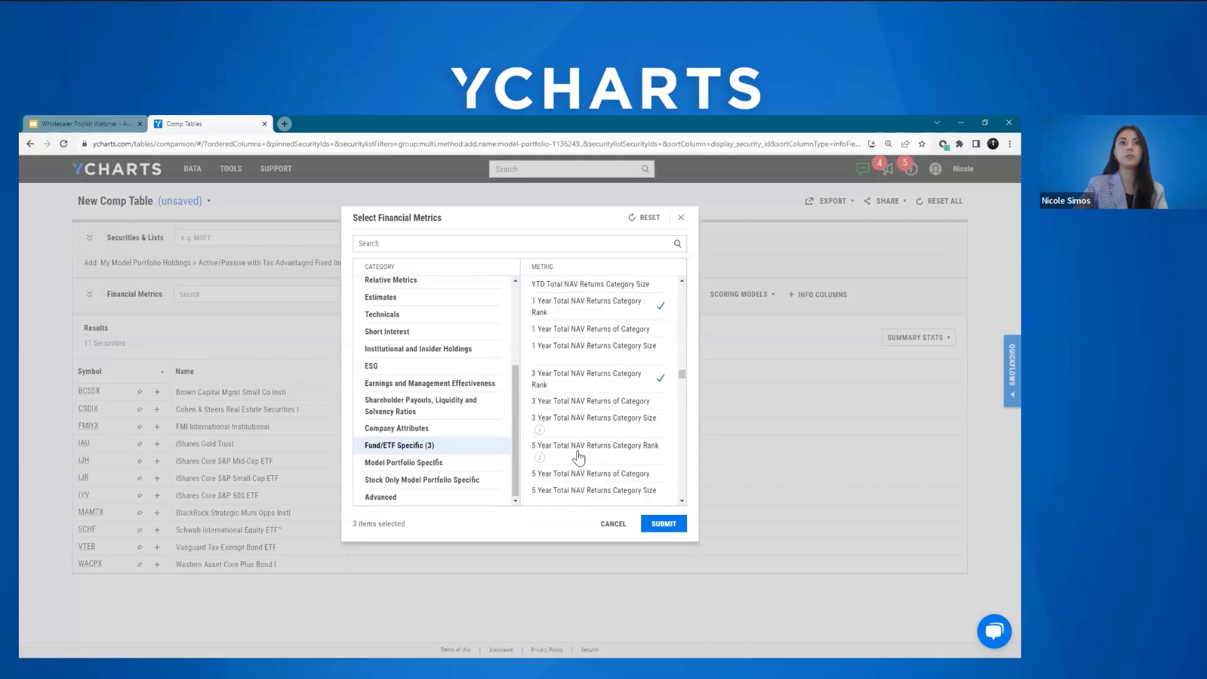
click(666, 526)
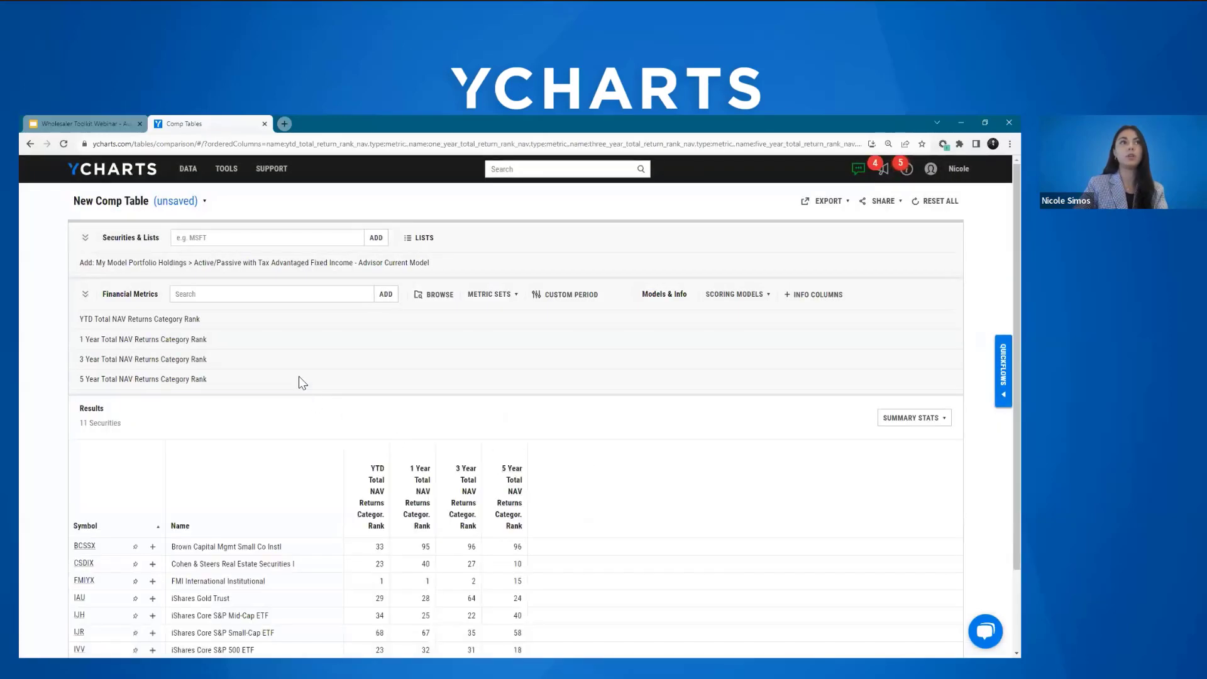
Step: Sort the comp table's holdings by 3 Year Total NAV Returns Category Rank and review the ranking
scroll(786, 402, down, 2)
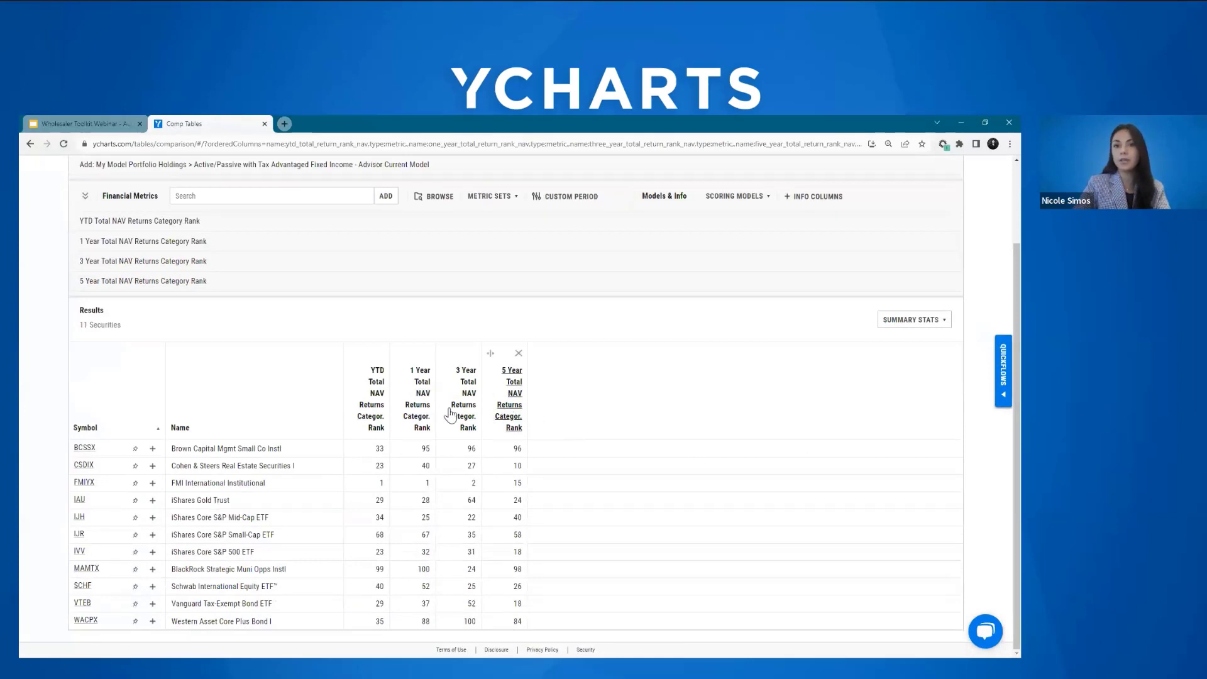
click(468, 415)
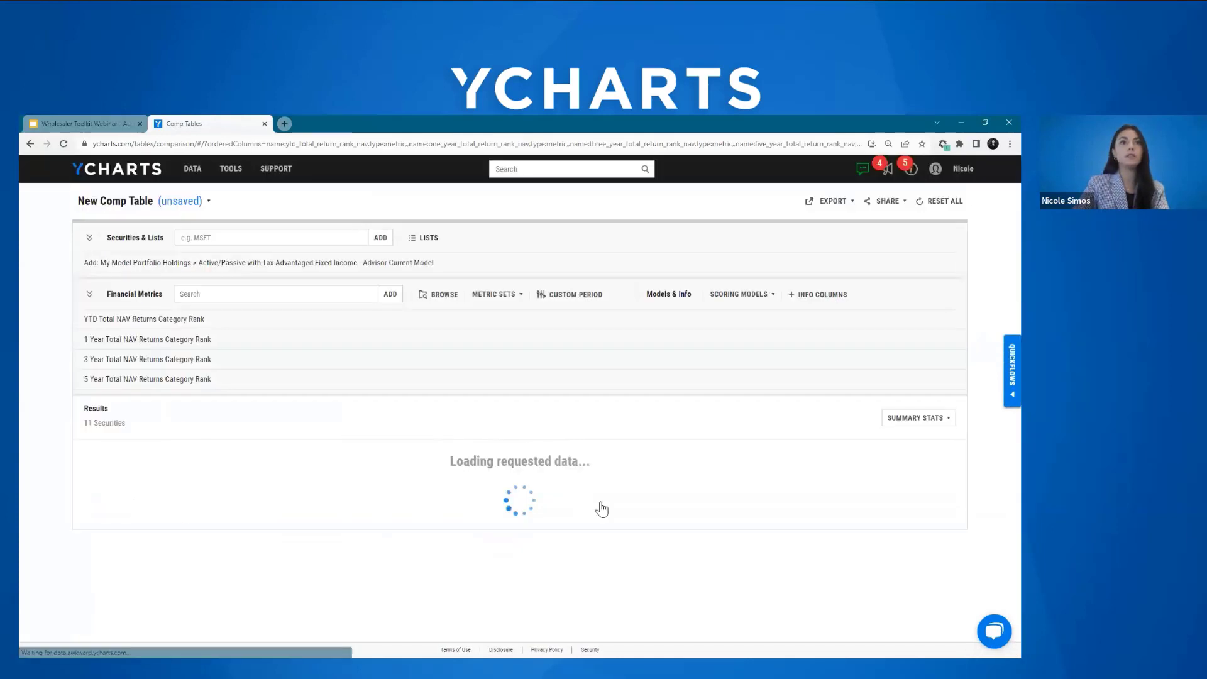
scroll(836, 427, down, 2)
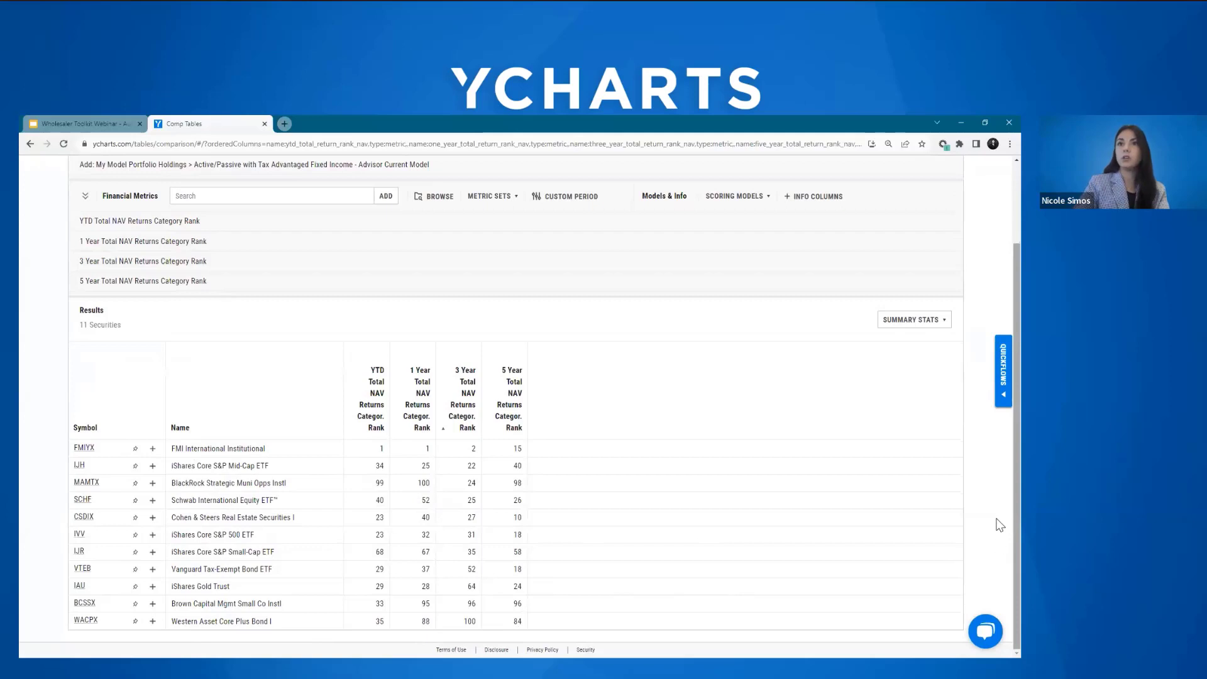
scroll(821, 325, up, 2)
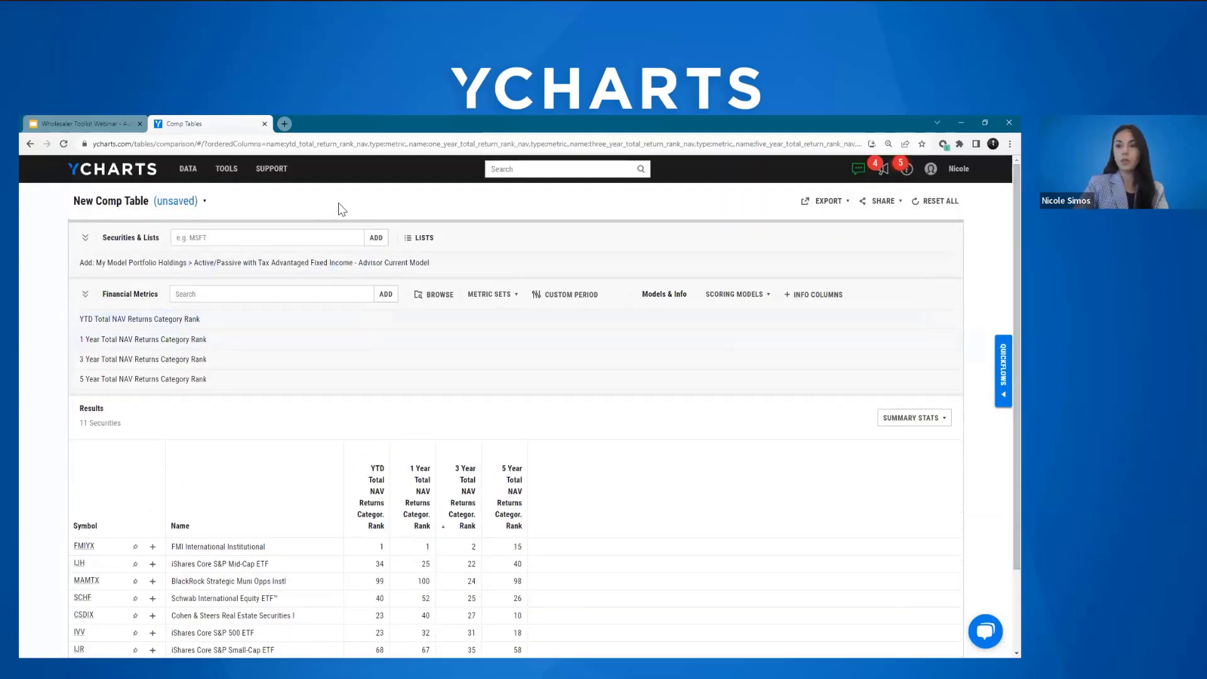
Step: Go to the model portfolios list and view the additional options for the "Advisor Current Model" portfolio, including Duplicate
click(224, 171)
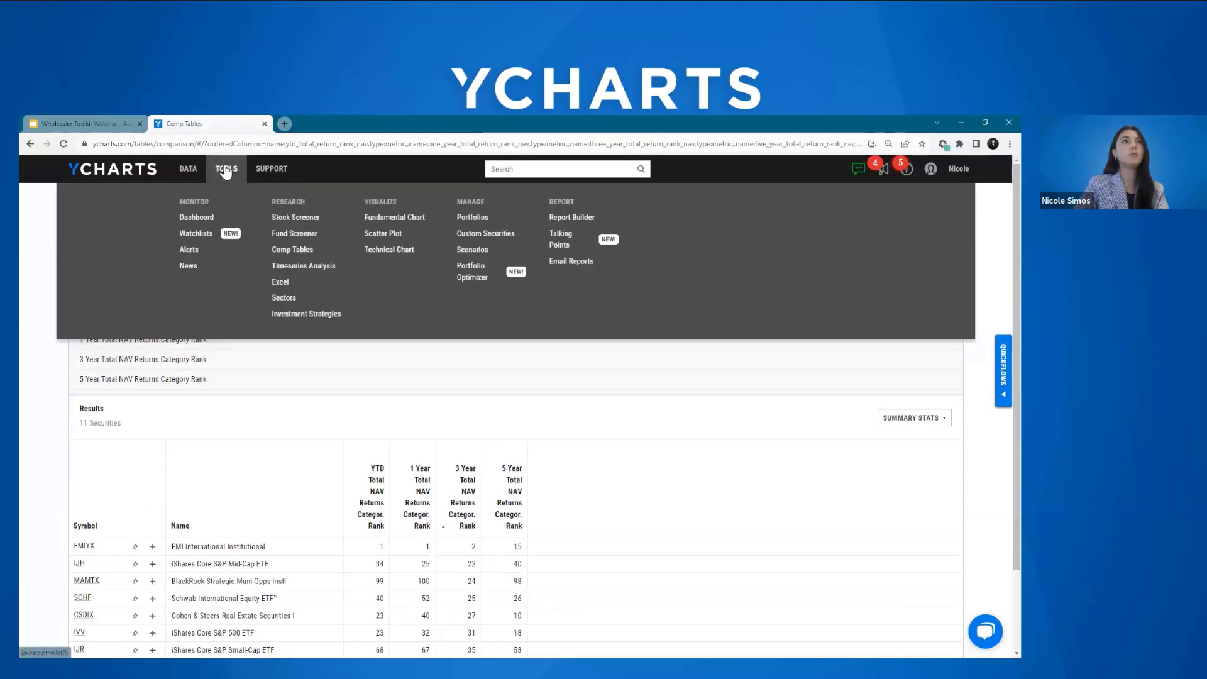
click(481, 220)
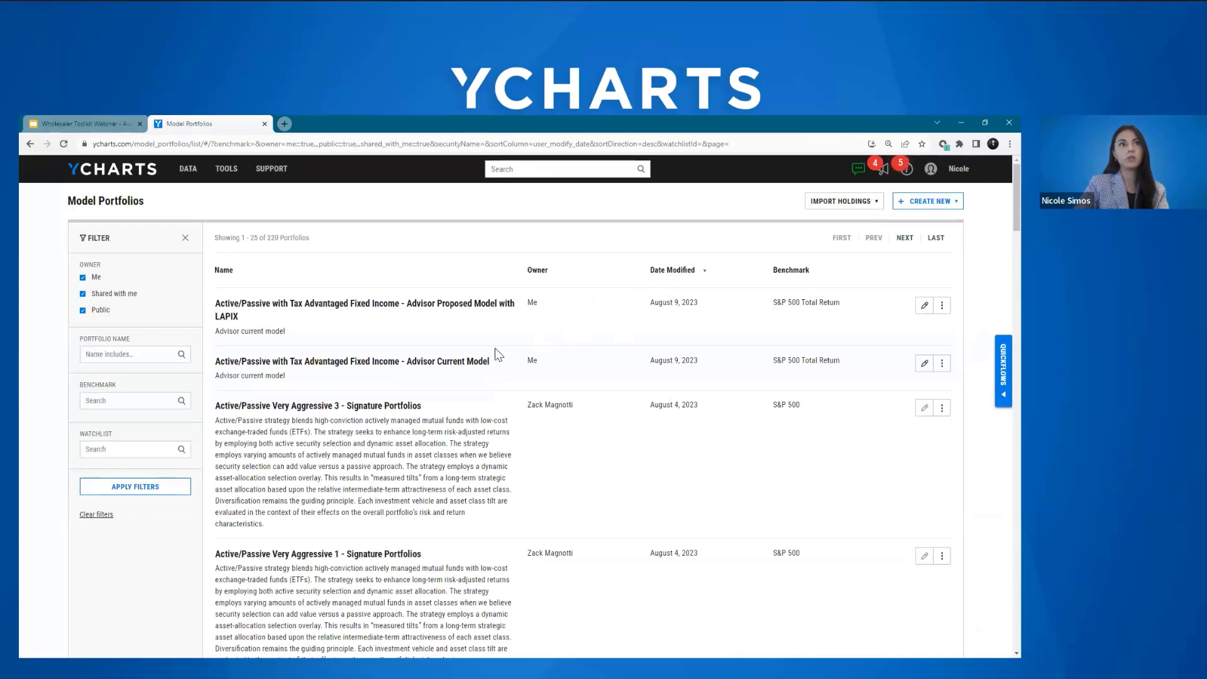
click(328, 374)
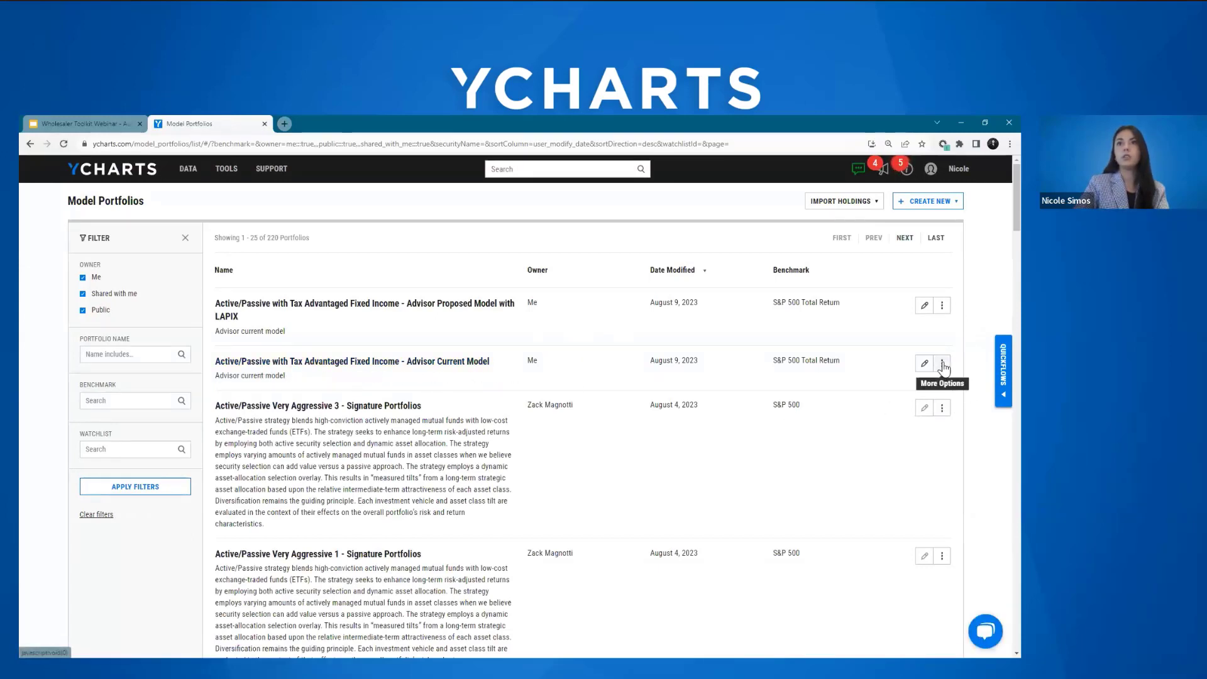
click(943, 365)
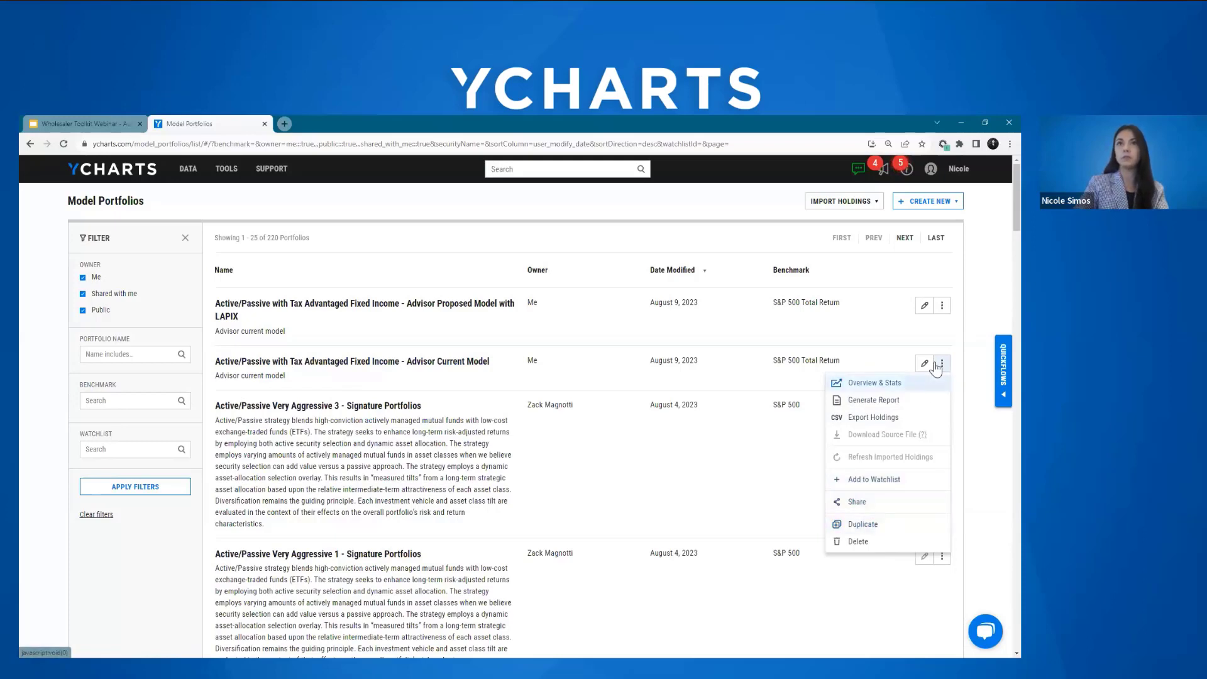
click(968, 306)
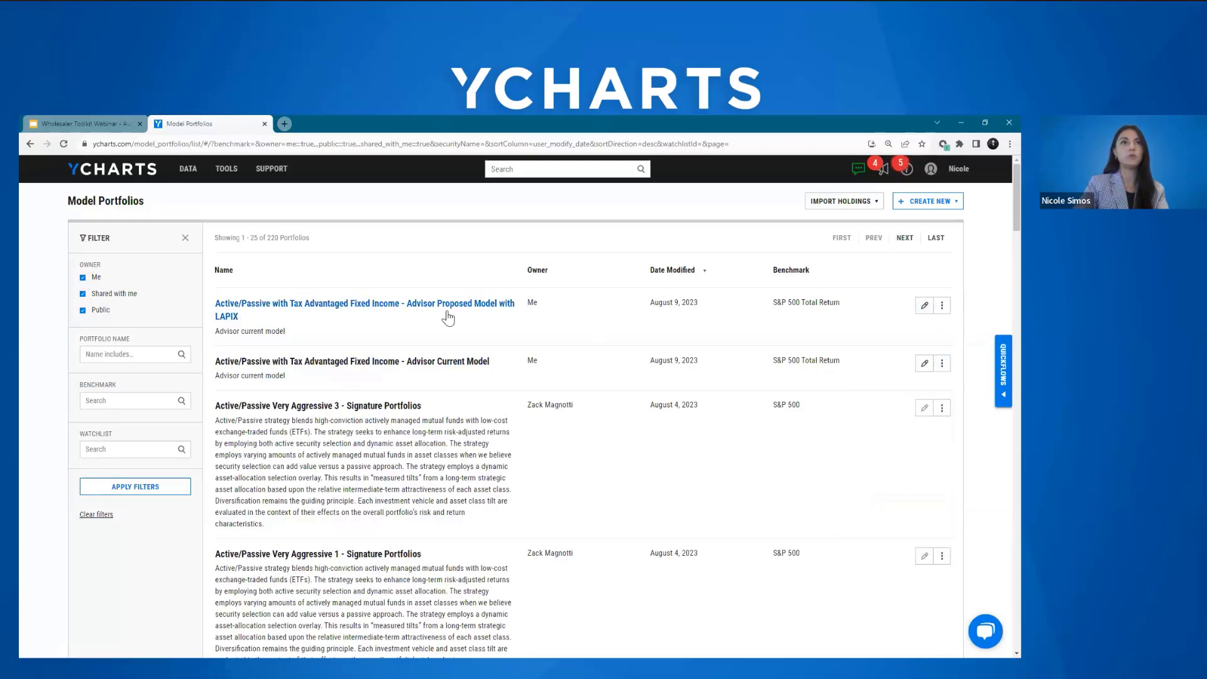
Step: Examine the editable portfolio items of "Advisor Proposed Model with LAPIX", including the LAPIX holding, and return to the portfolio list without saving
click(934, 309)
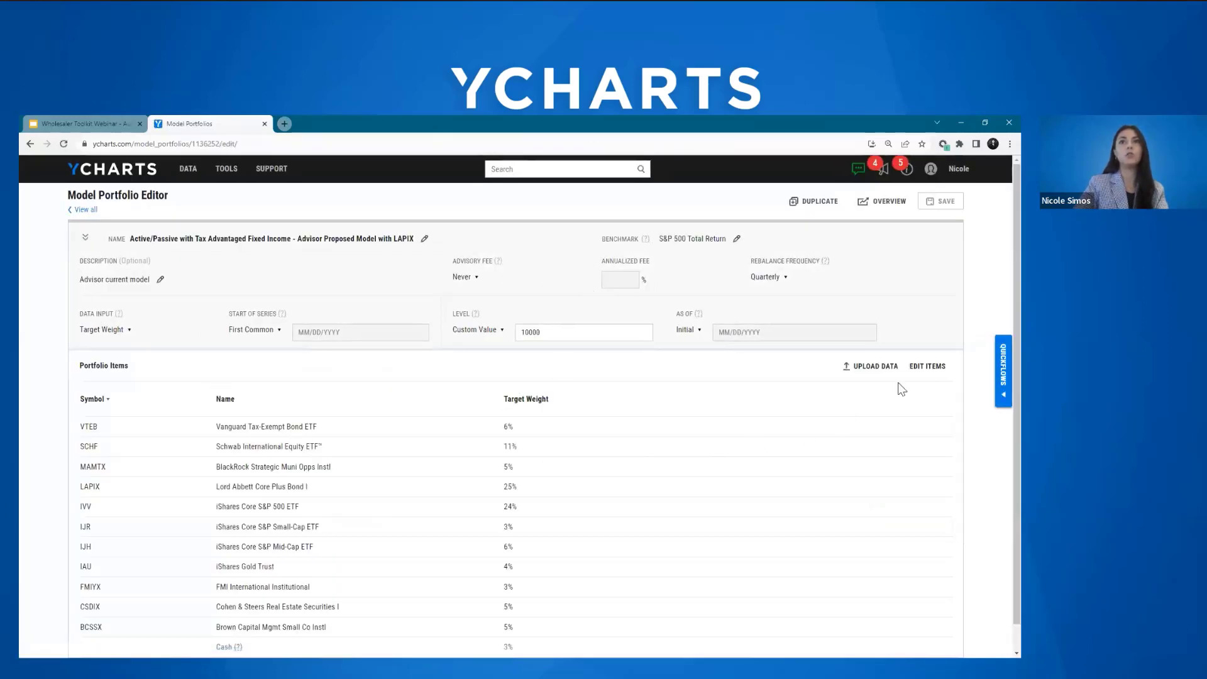
click(928, 366)
scroll(494, 365, down, 2)
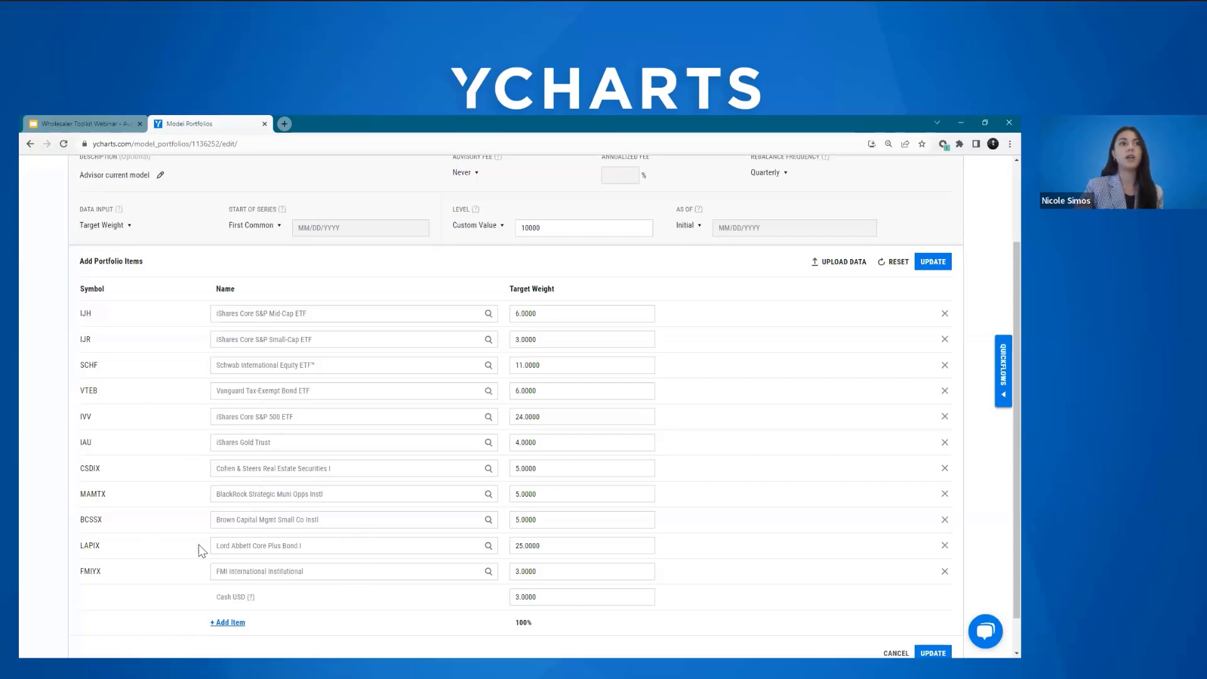
click(236, 549)
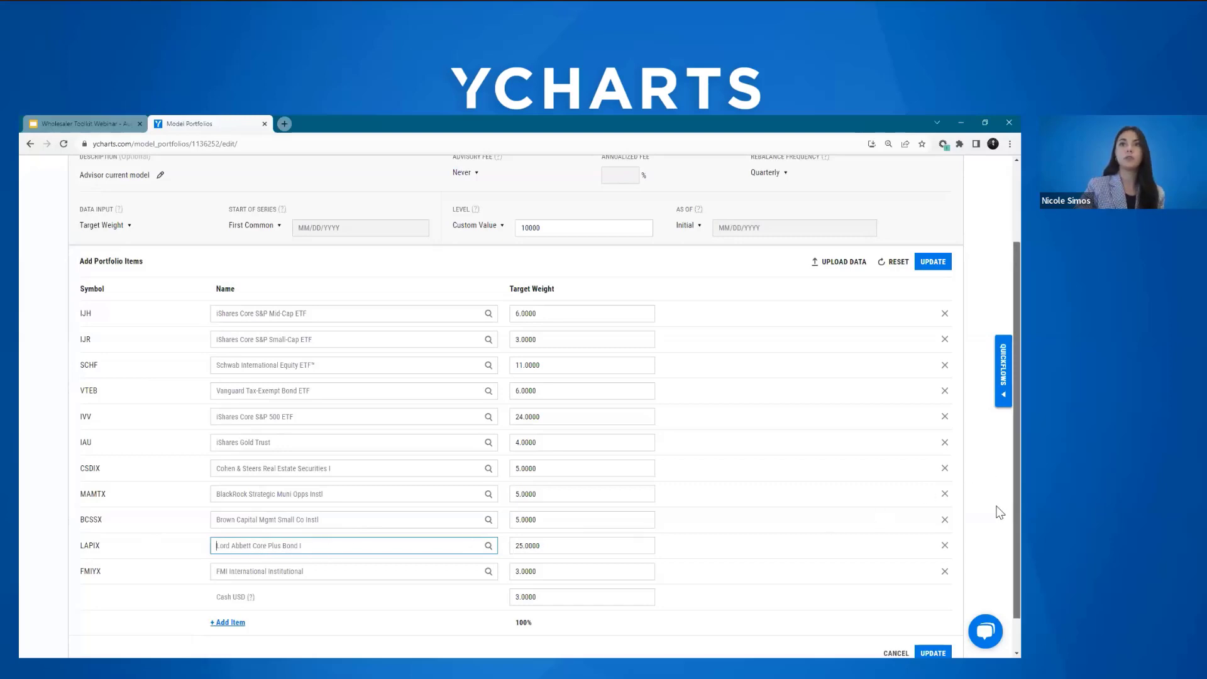
scroll(998, 478, up, 2)
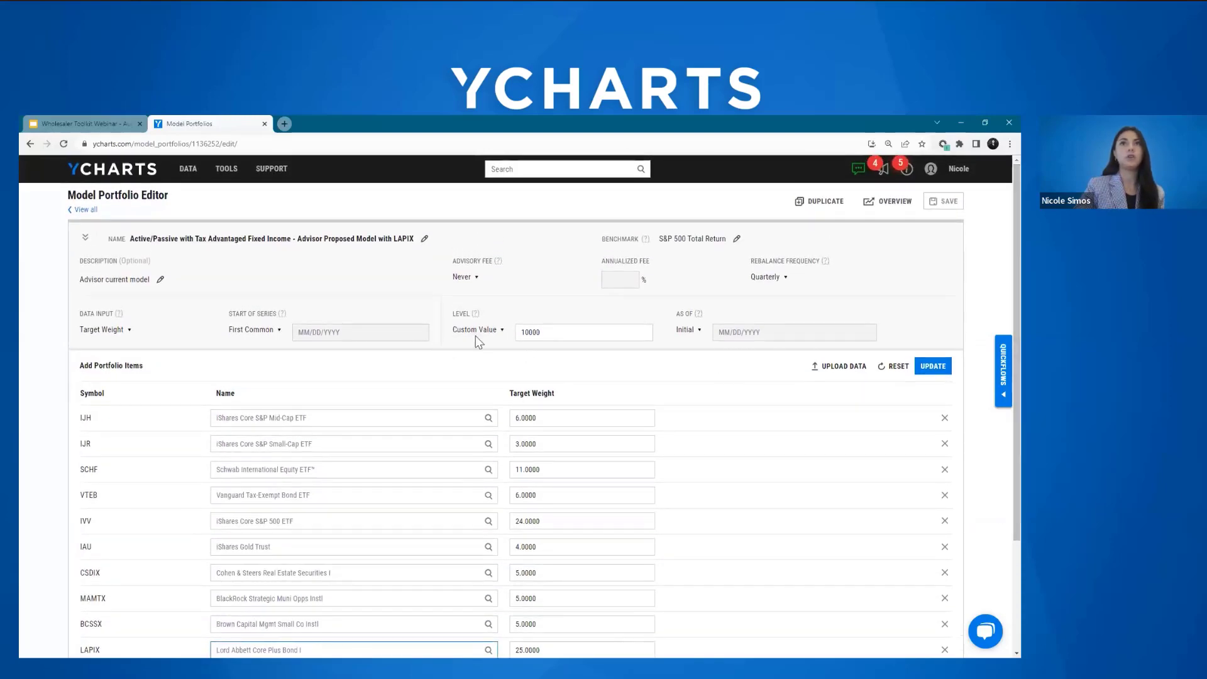
click(83, 212)
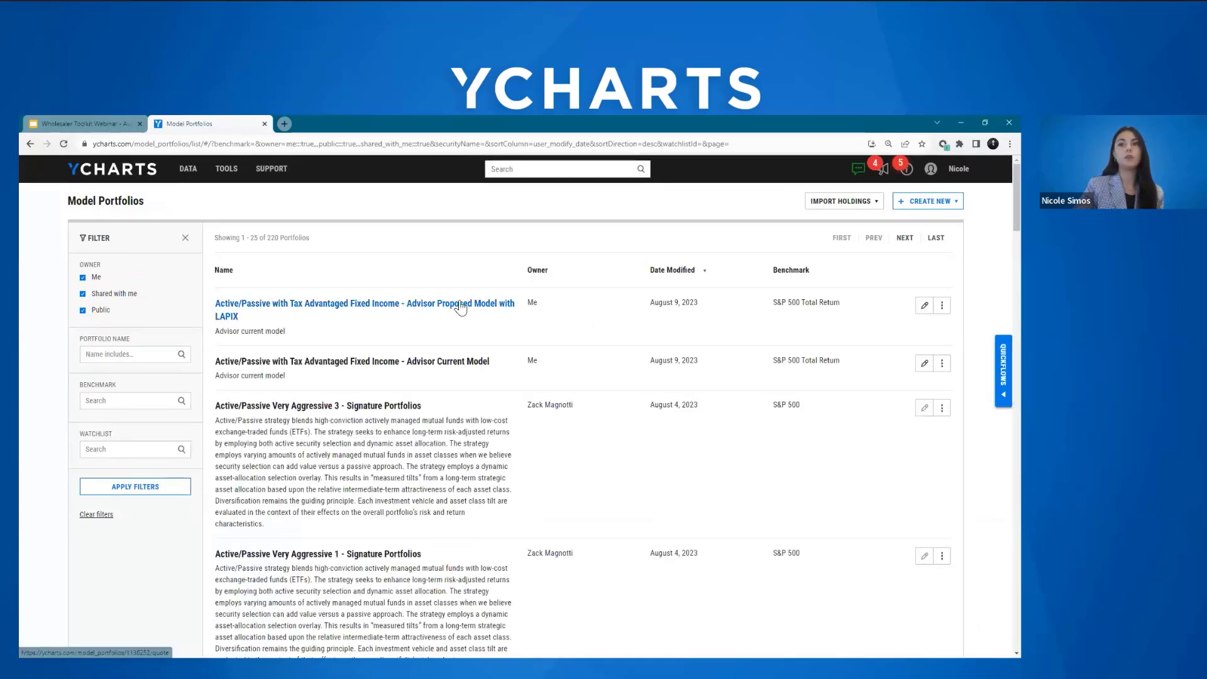
Step: Open the fundamental chart of the "Active/Passive with Tax Advantaged Fixed Income - Advisor Proposed Model with LAPIX" portfolio
click(461, 307)
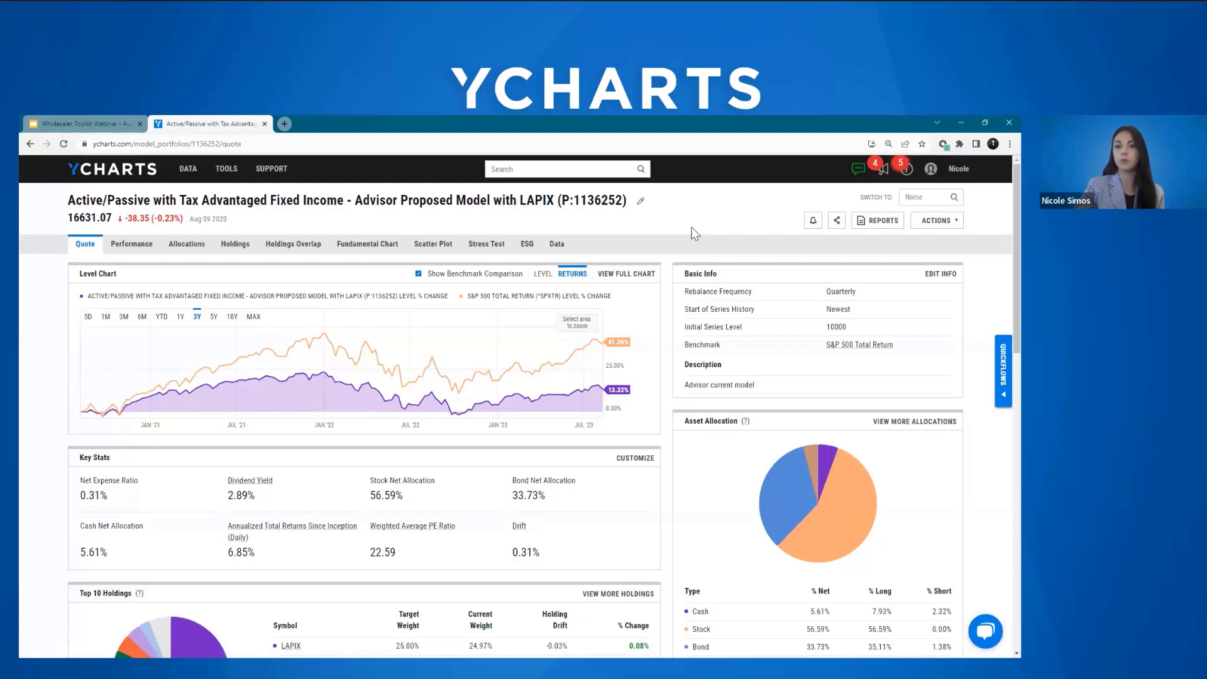
click(373, 249)
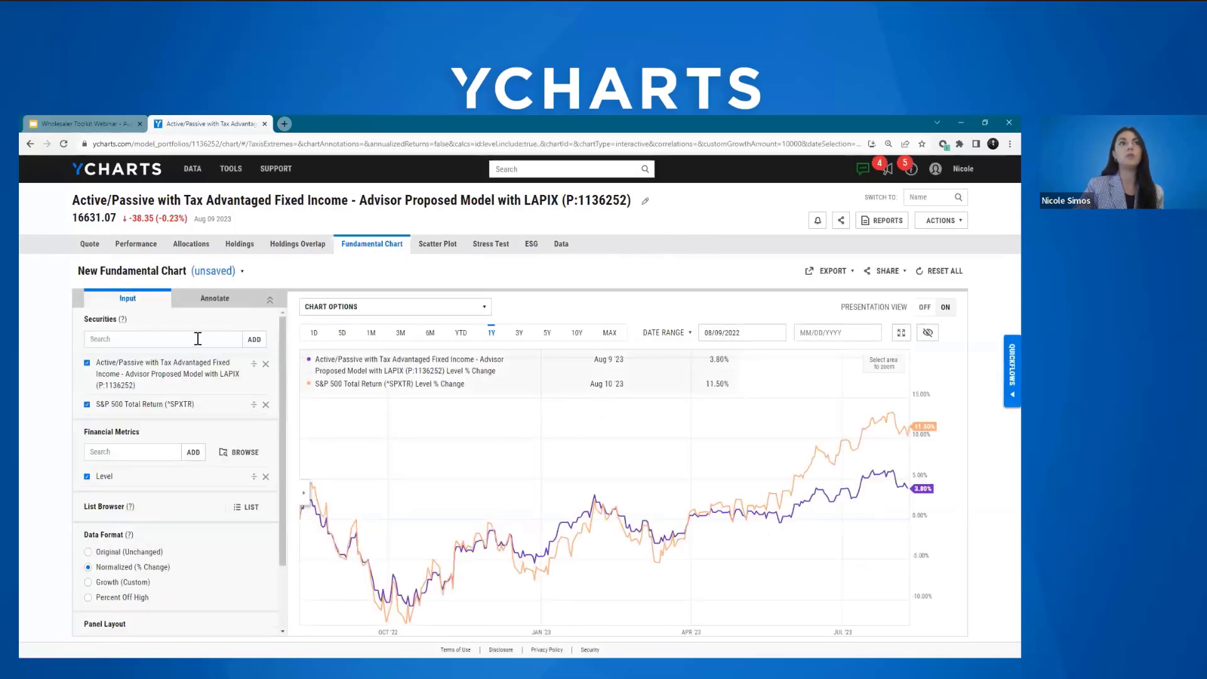
scroll(197, 340, down, 1)
scroll(197, 341, up, 1)
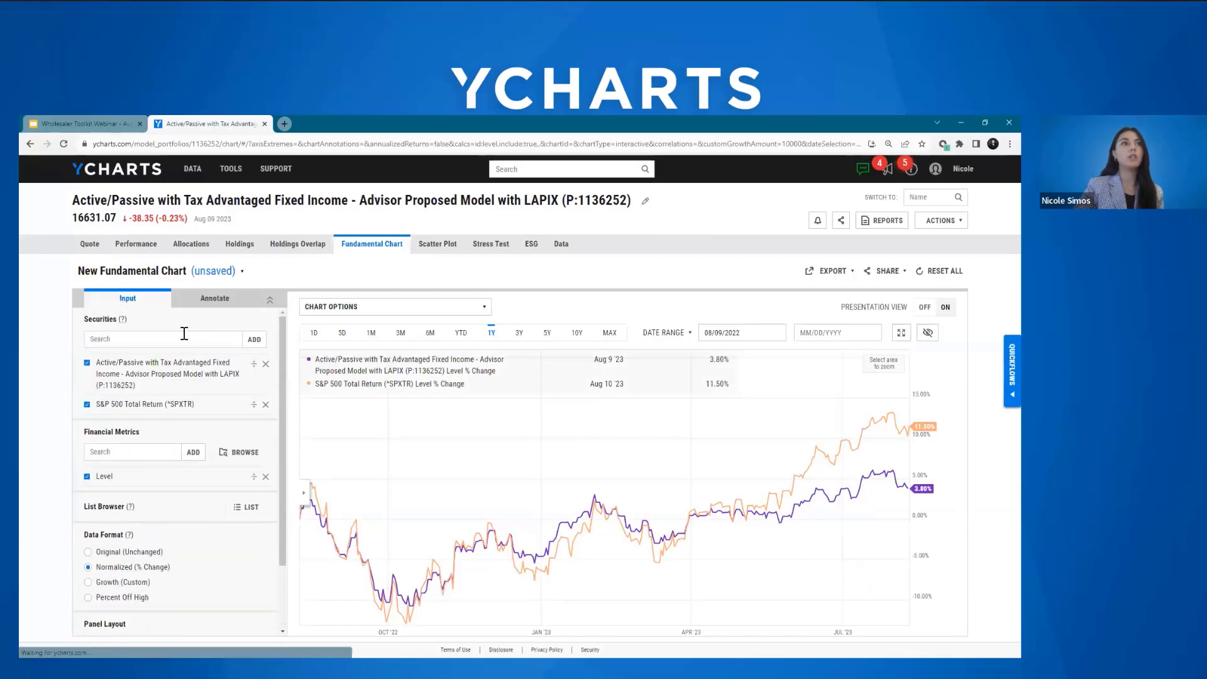
Step: Search for "current" and add the "Active/Passive with Tax Advantaged Fixed Income - Advisor Current Model" portfolio to the chart's securities
click(223, 336)
text(cur)
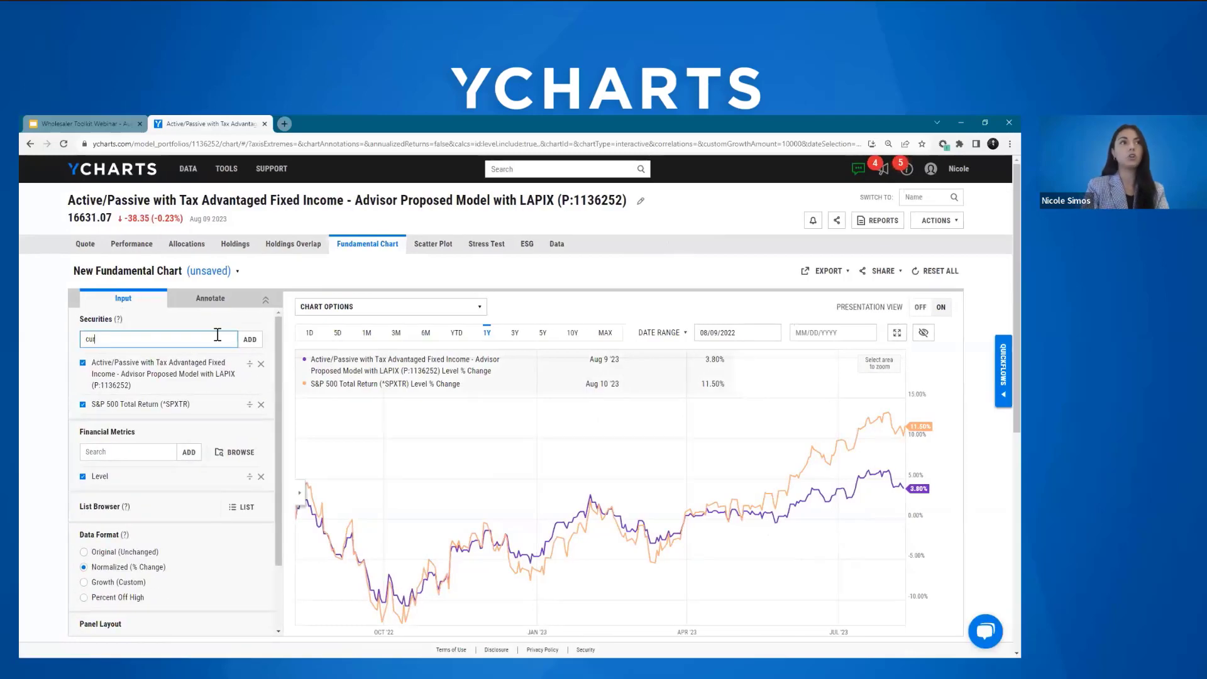
text(rent)
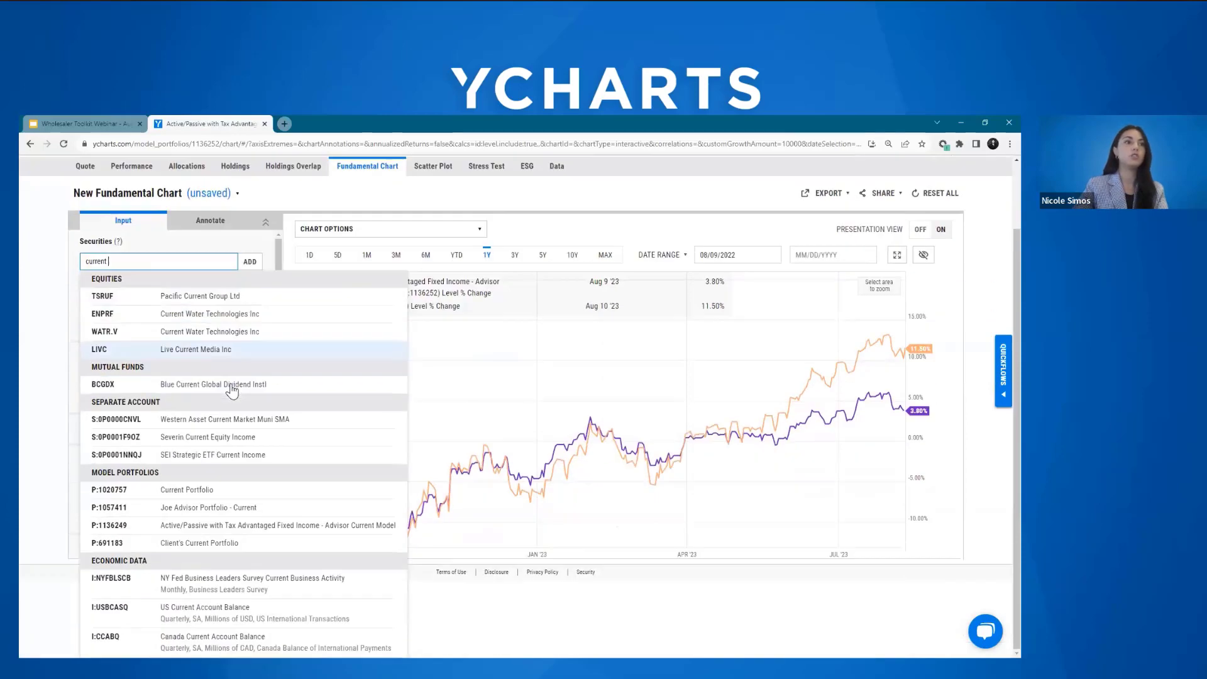
scroll(232, 393, down, 1)
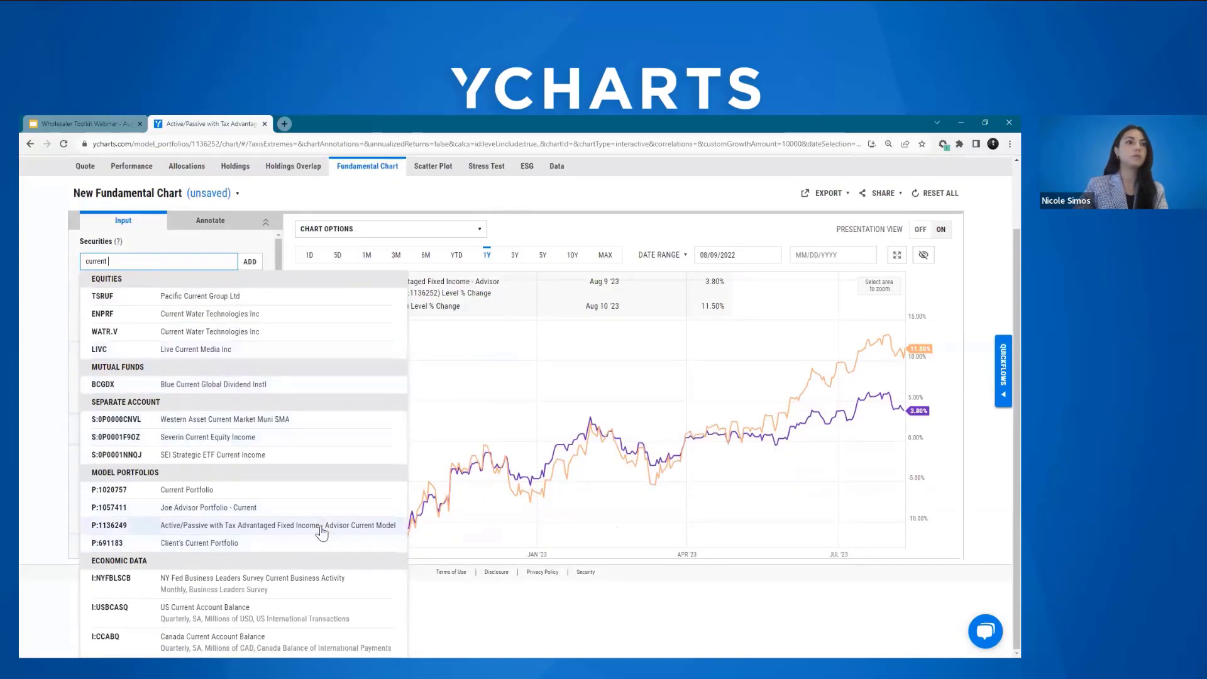
click(282, 525)
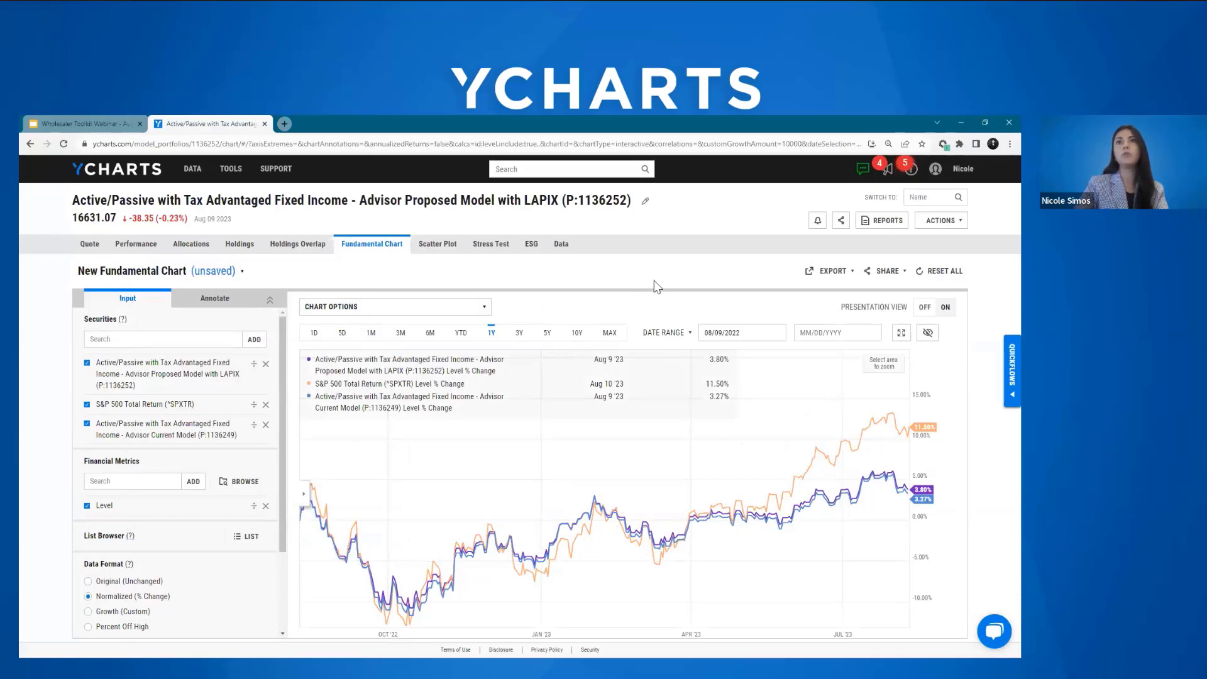
Step: View the comparison report templates available for the proposed model, and leave report generation without starting a report
click(891, 226)
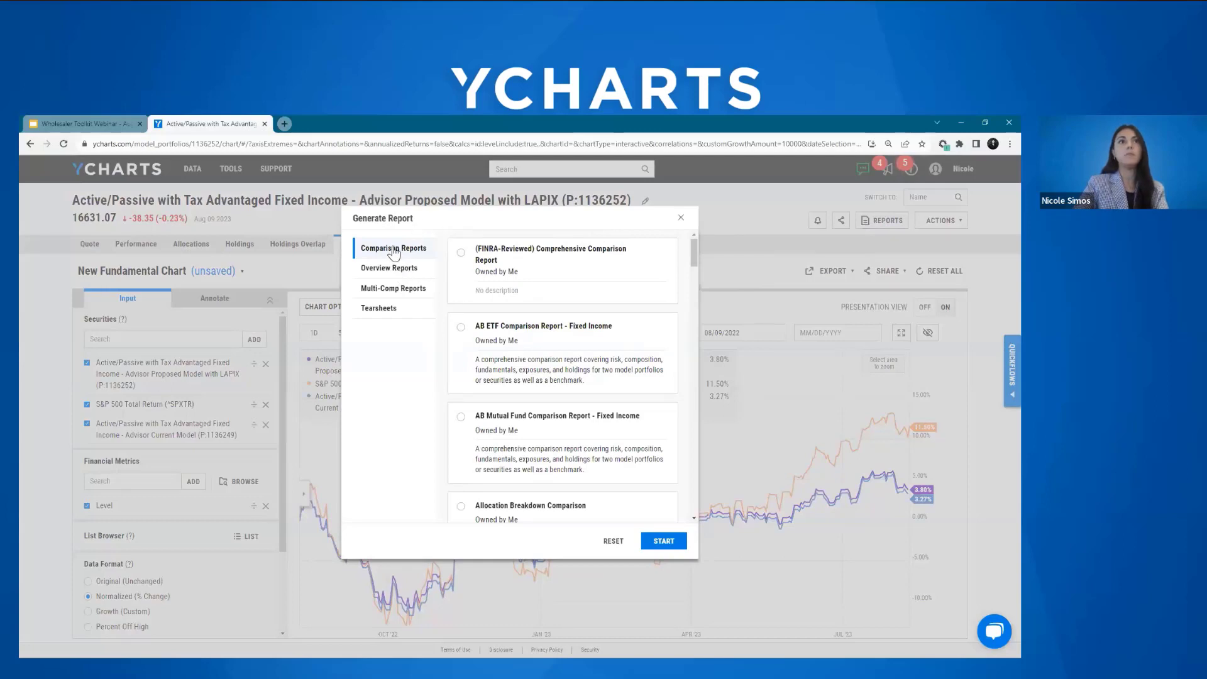
click(680, 222)
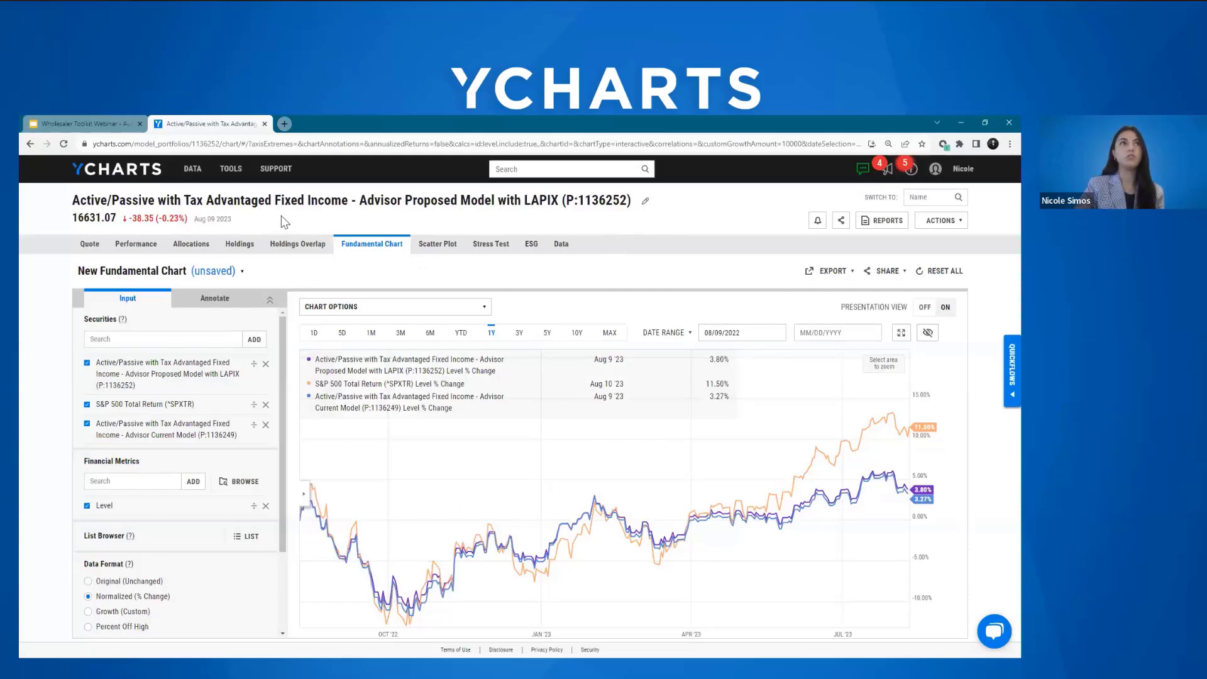
Step: Go to the Portfolio Optimizer and open the saved optimizer "Current vs Proposed Model - Optimized"
click(229, 171)
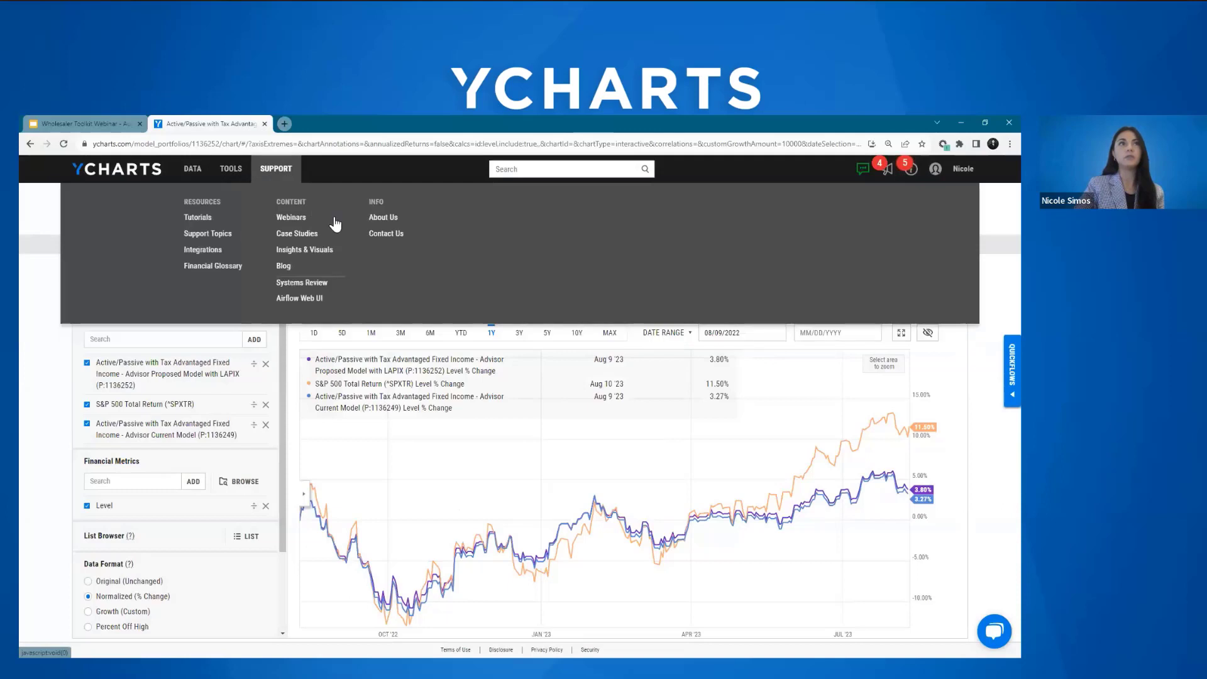
mouse_move(227, 170)
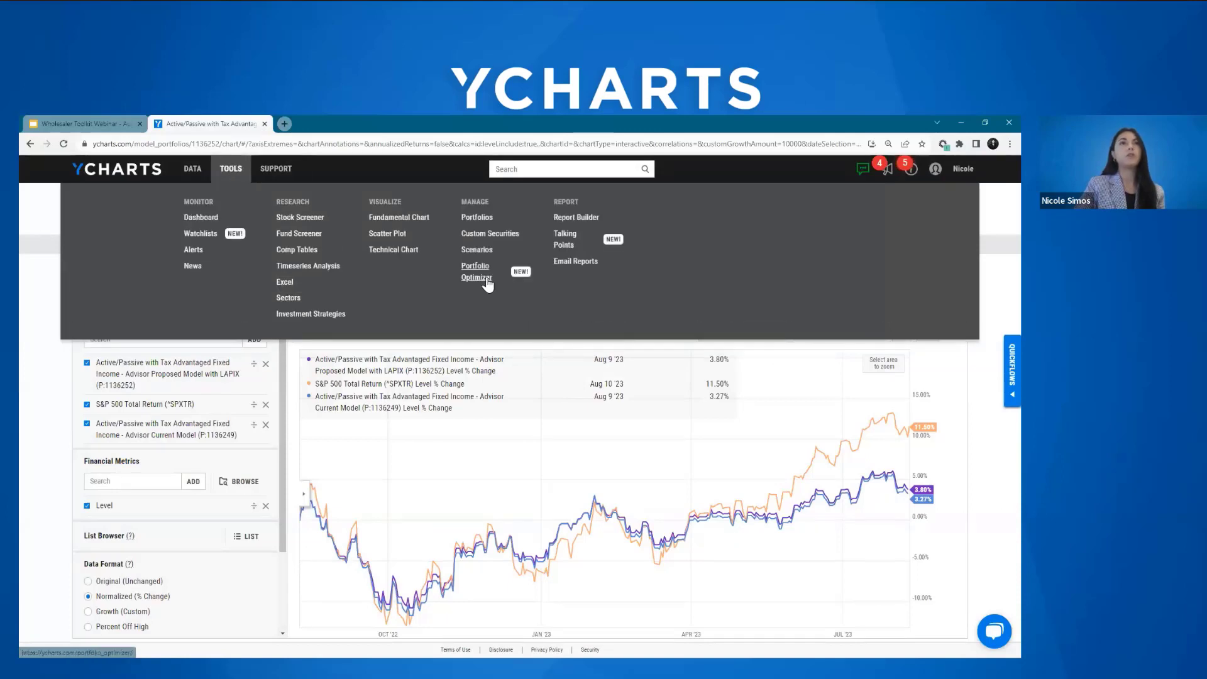
click(488, 285)
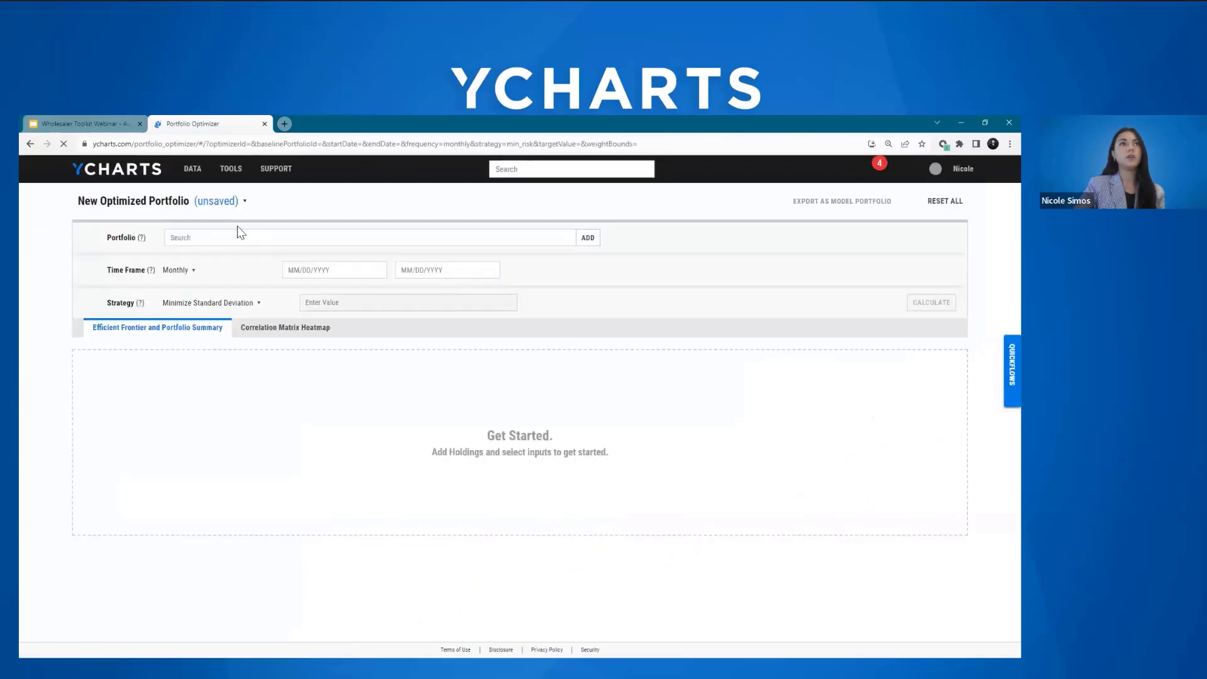
click(215, 202)
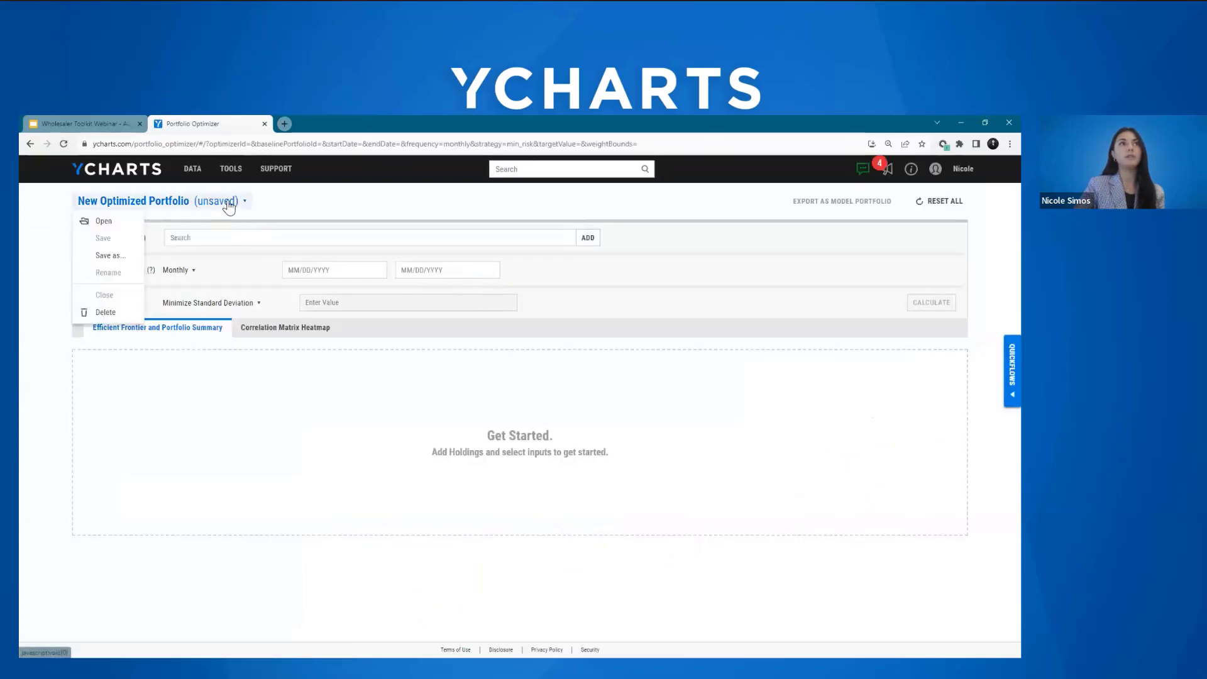
click(119, 222)
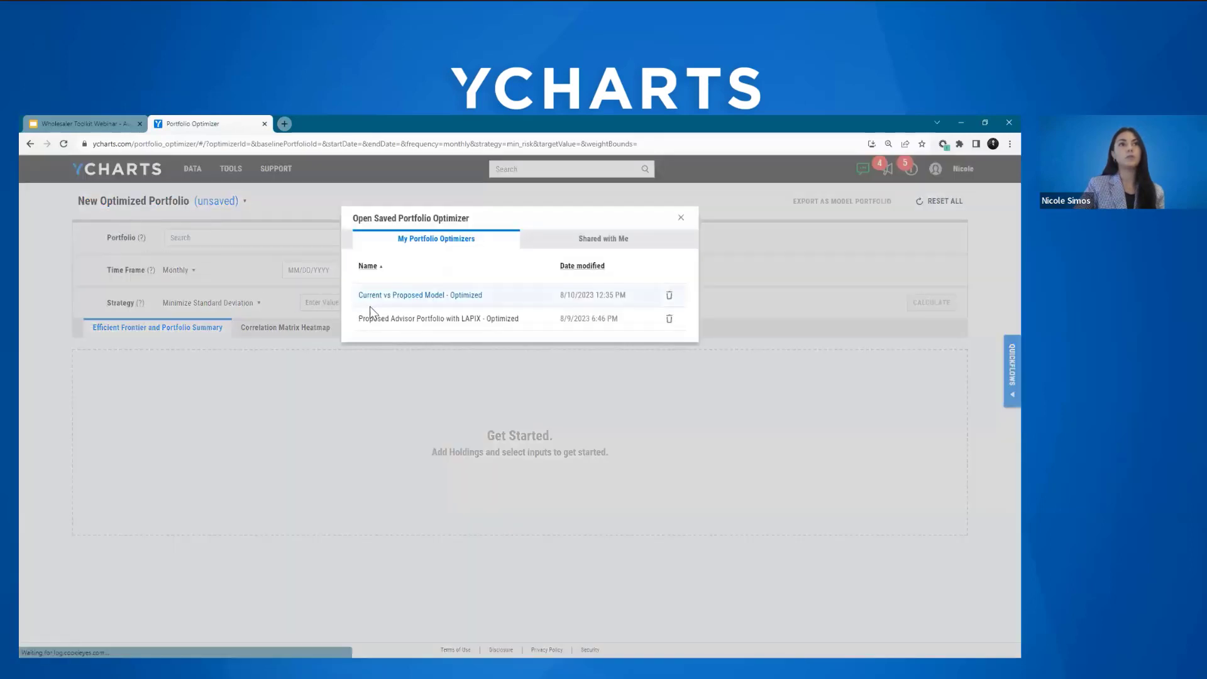
click(517, 304)
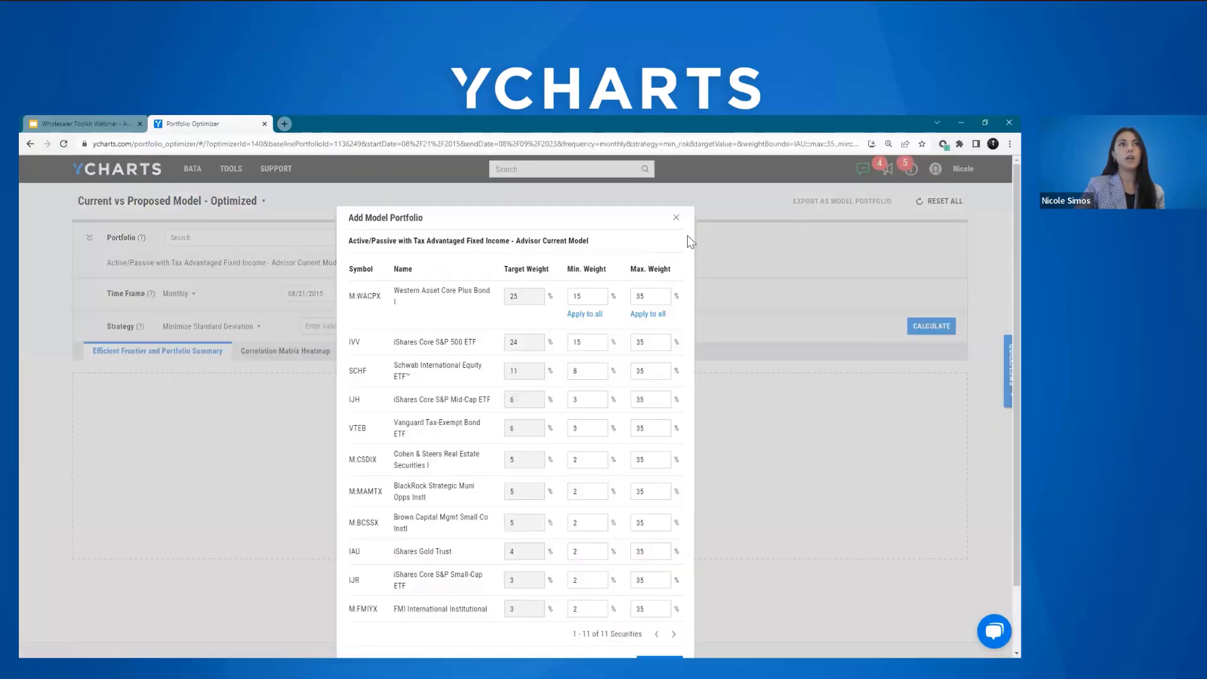
Step: Review the minimum and maximum weight bounds of the Advisor Current Model's holdings and submit them
scroll(755, 276, down, 2)
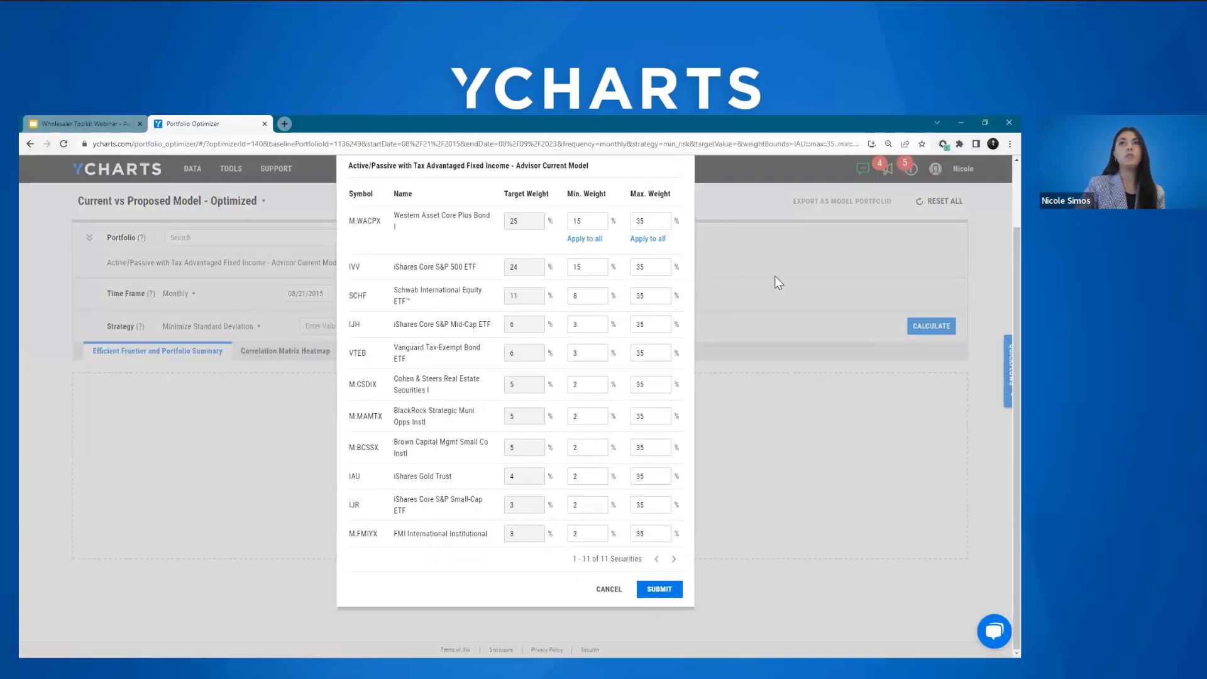
click(999, 310)
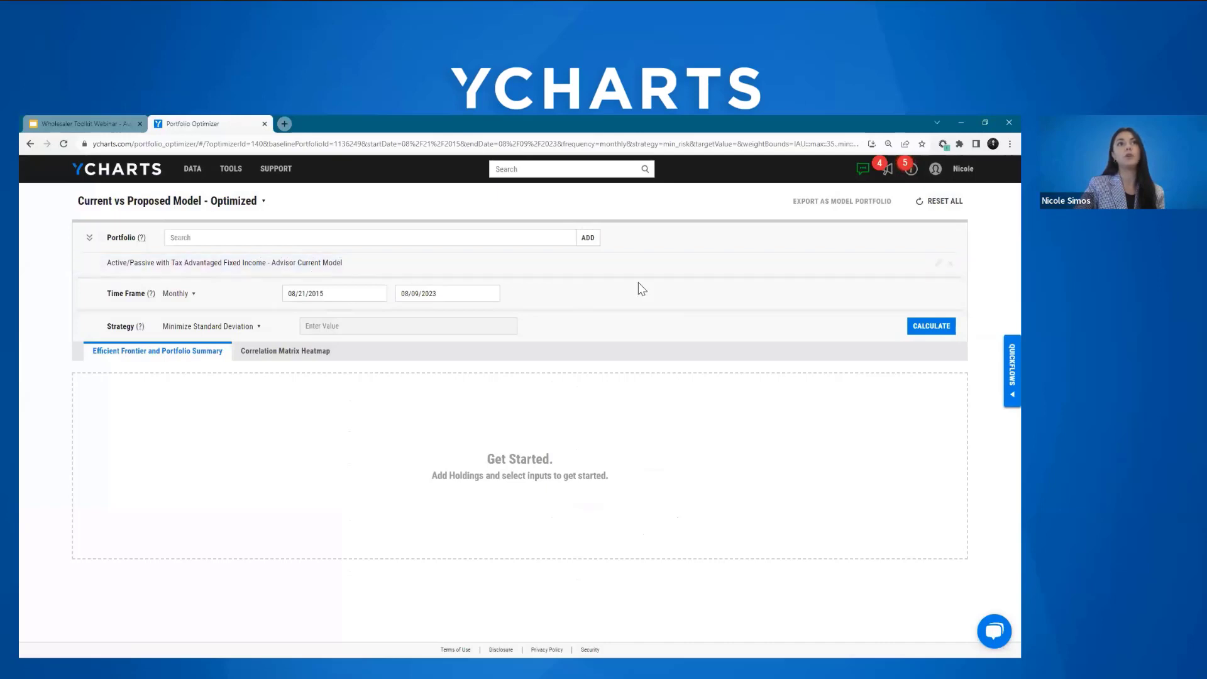
click(937, 264)
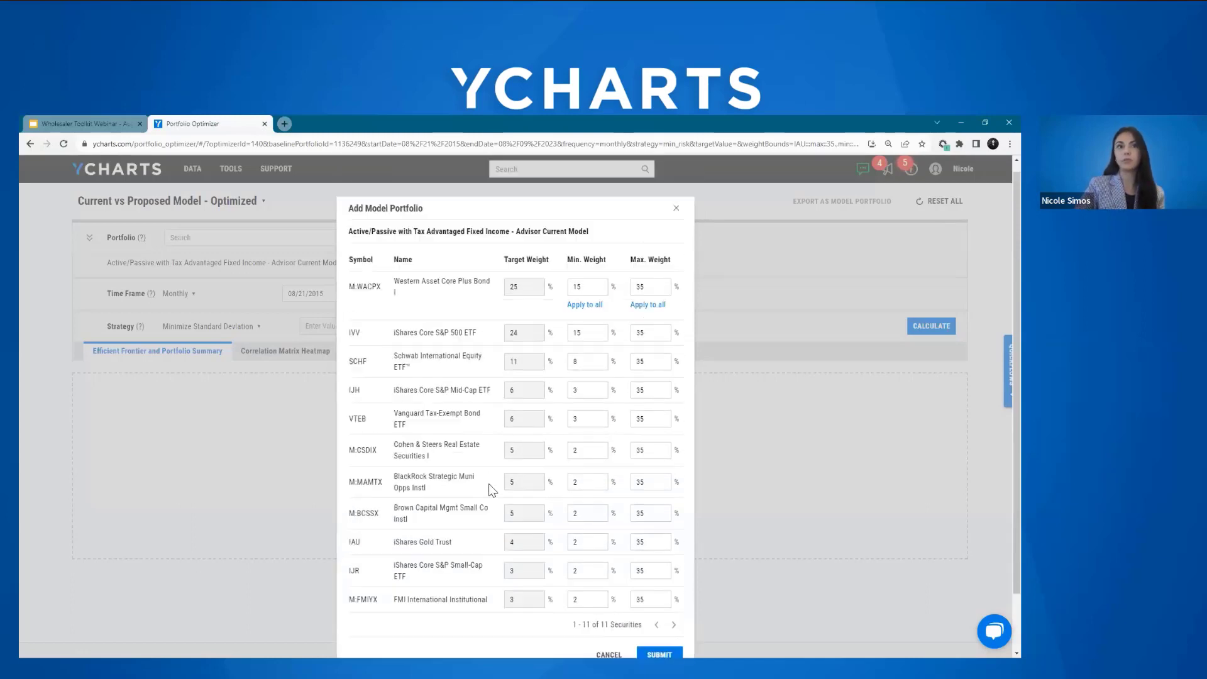
scroll(929, 373, down, 1)
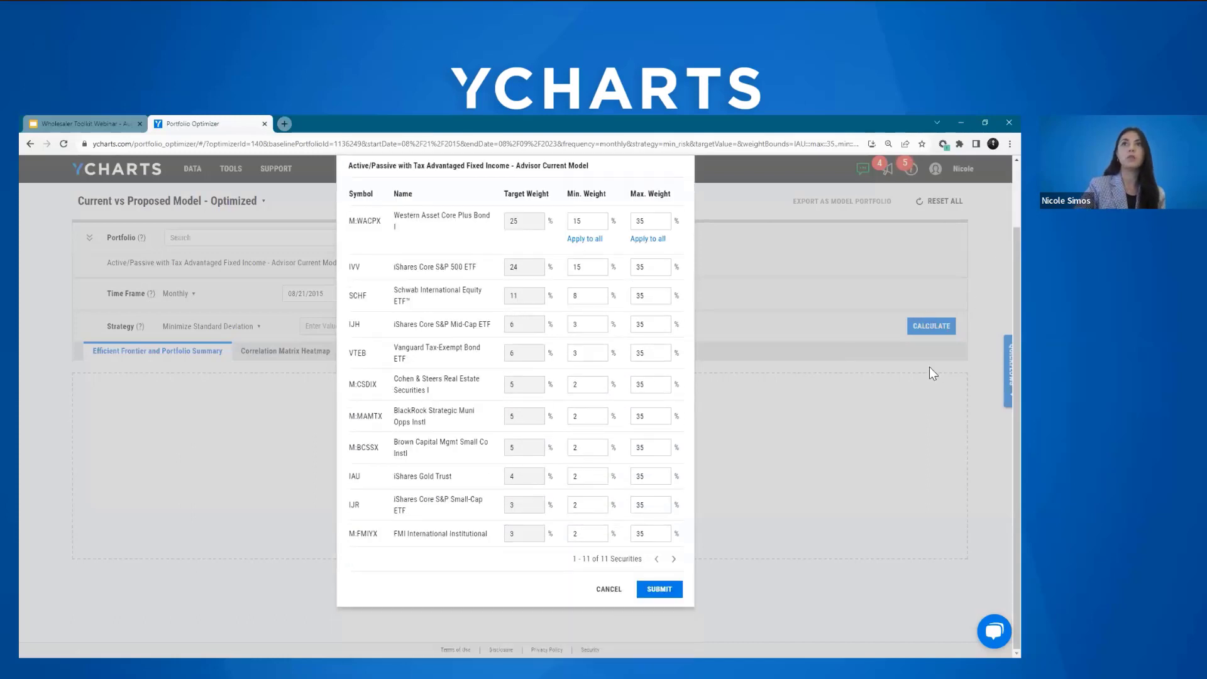
click(658, 591)
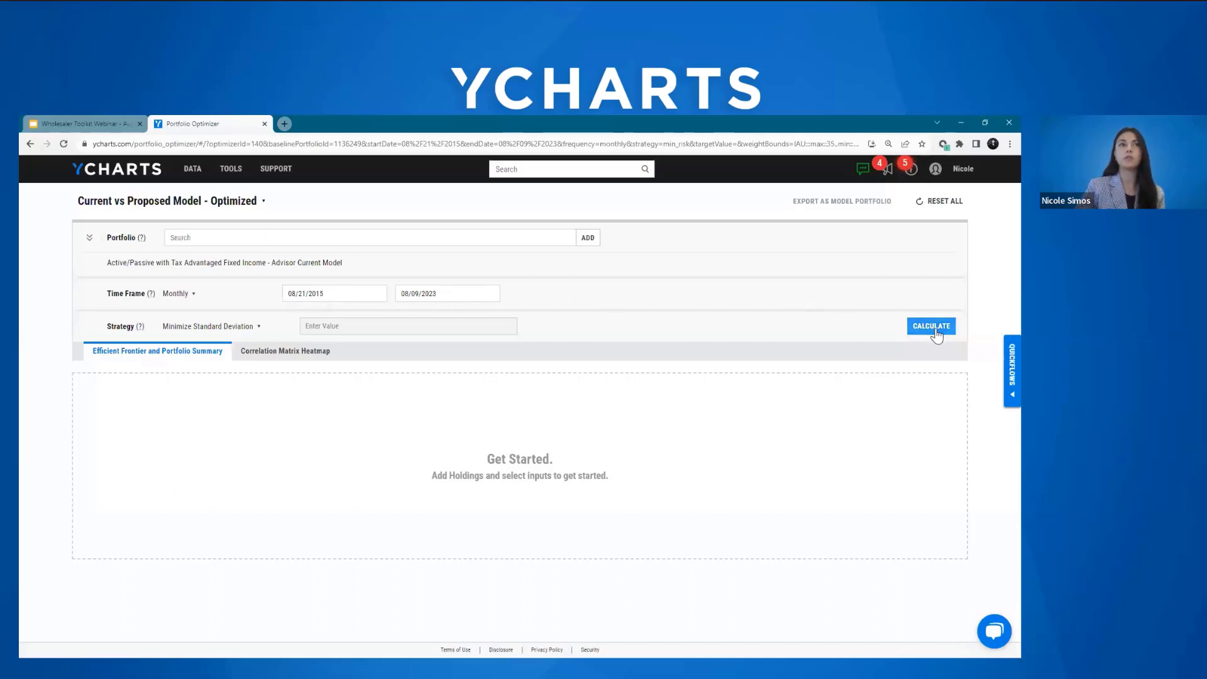
Step: Review the available optimization strategies, keep Minimize Standard Deviation, and calculate the optimized portfolio
click(259, 327)
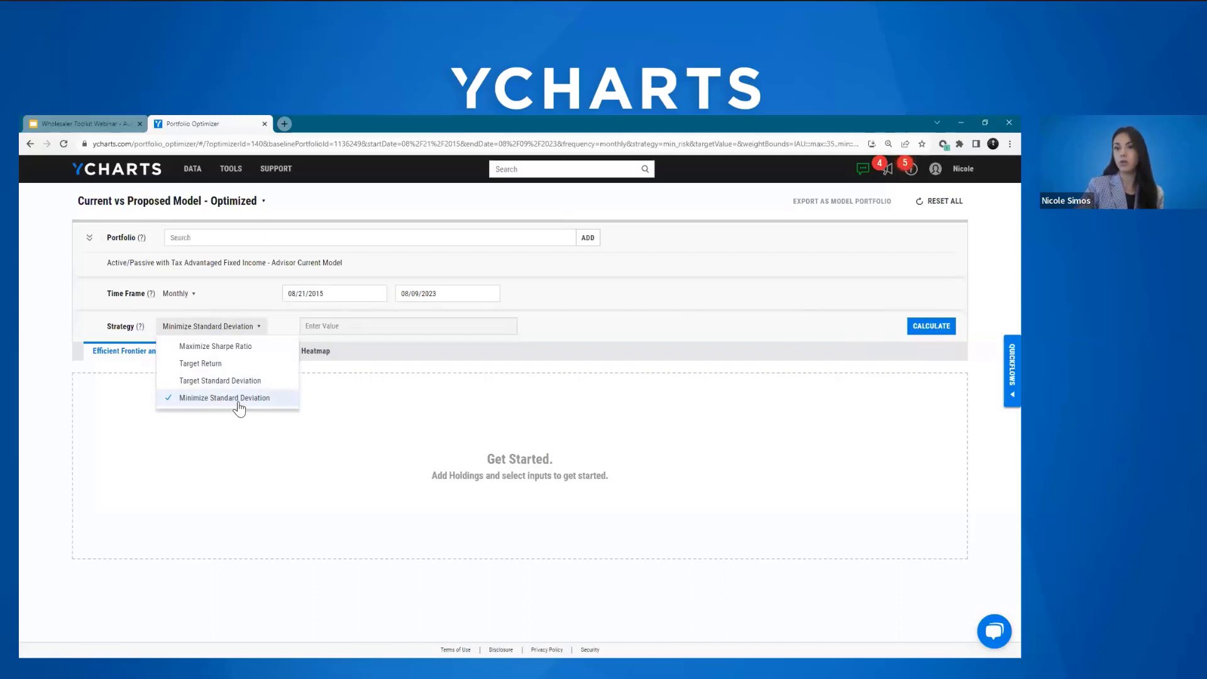
click(327, 430)
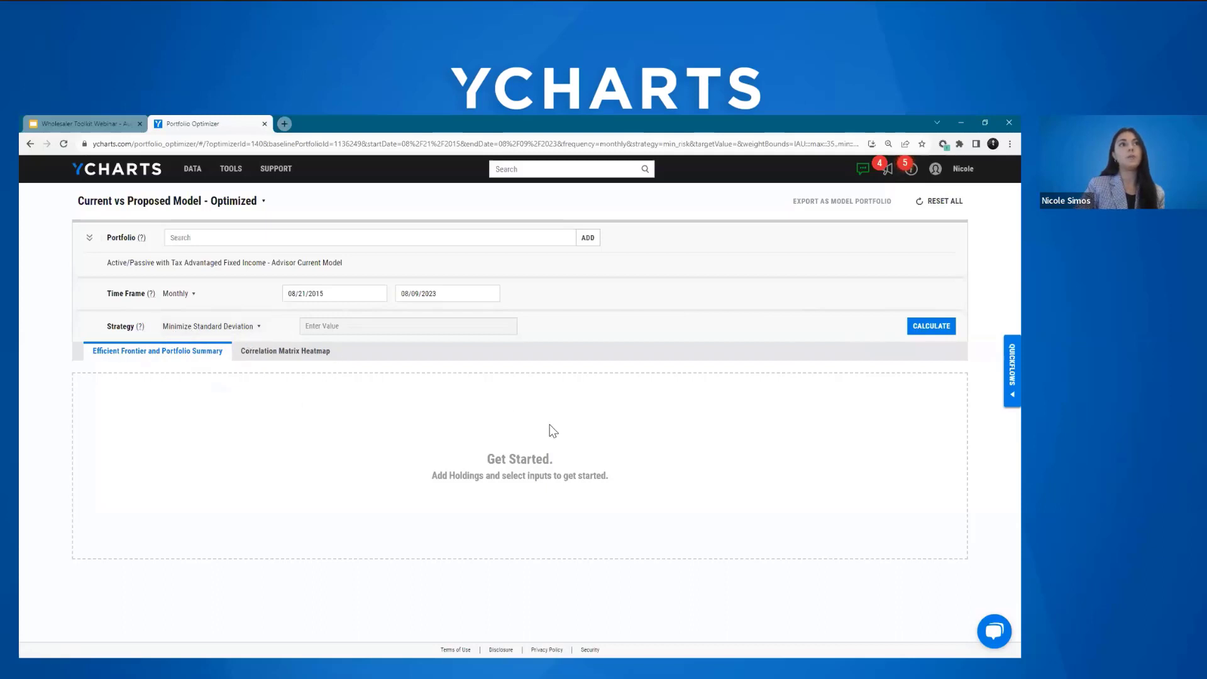
click(931, 327)
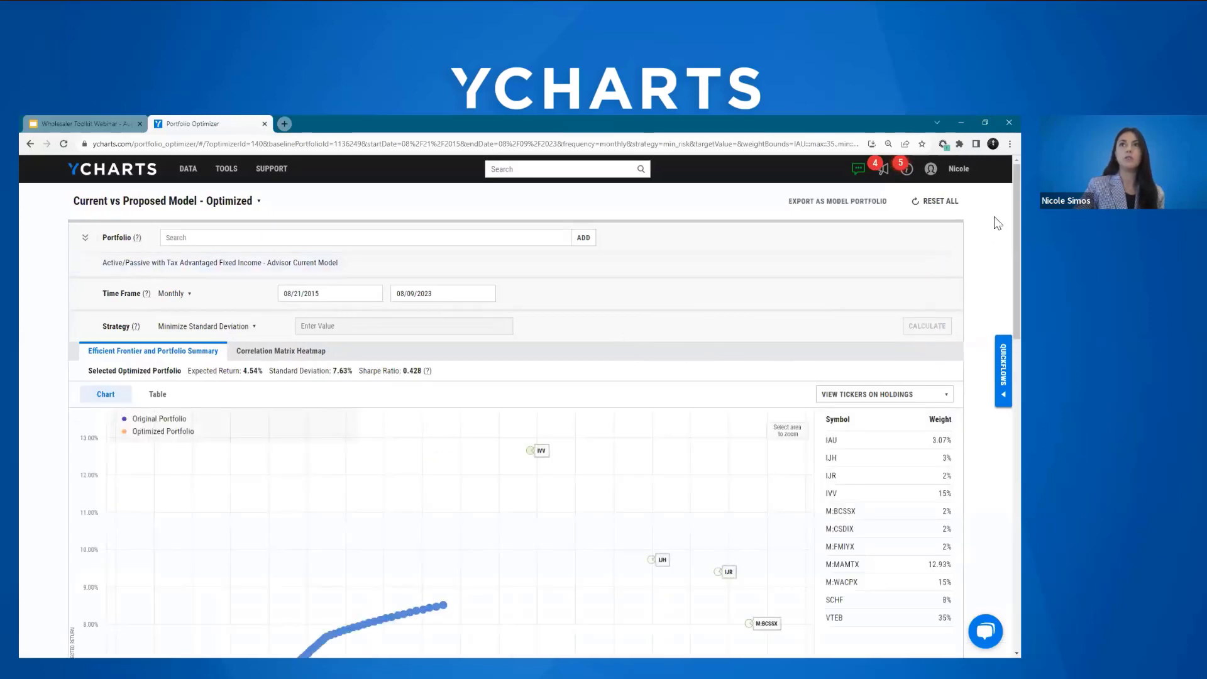
Step: Examine the efficient frontier, portfolio growth, performance summary and allocations of the provided and optimized portfolios
scroll(1000, 201, down, 3)
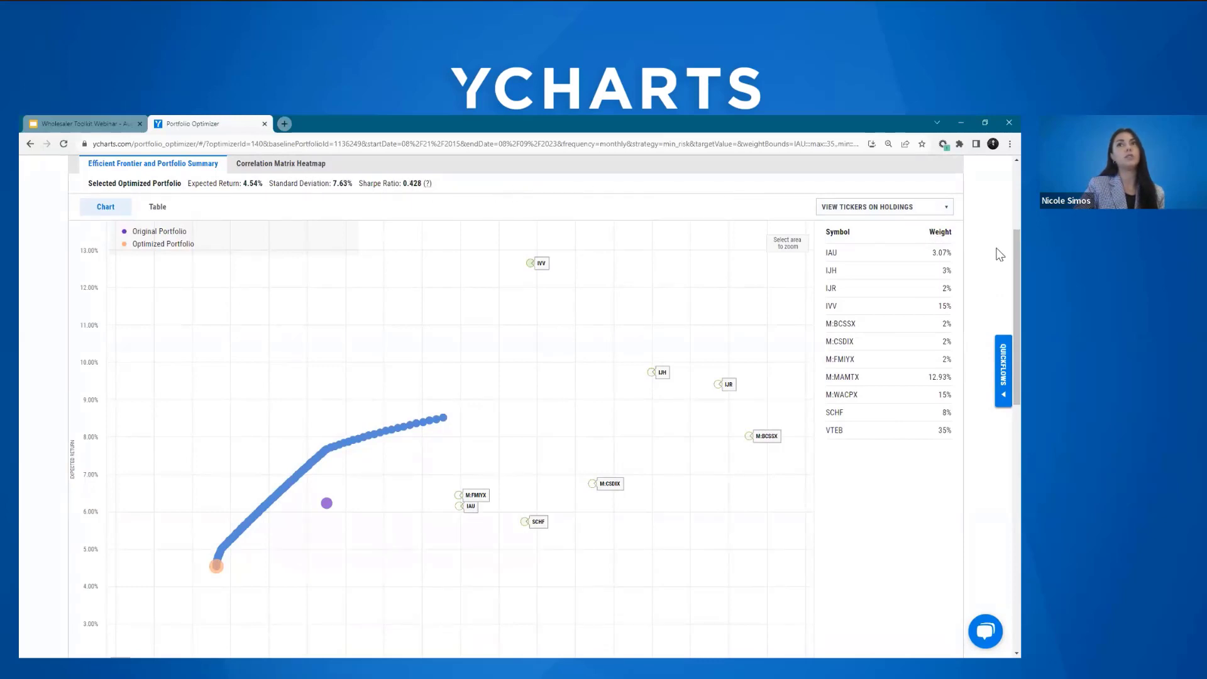
scroll(998, 271, down, 1)
scroll(1000, 283, down, 6)
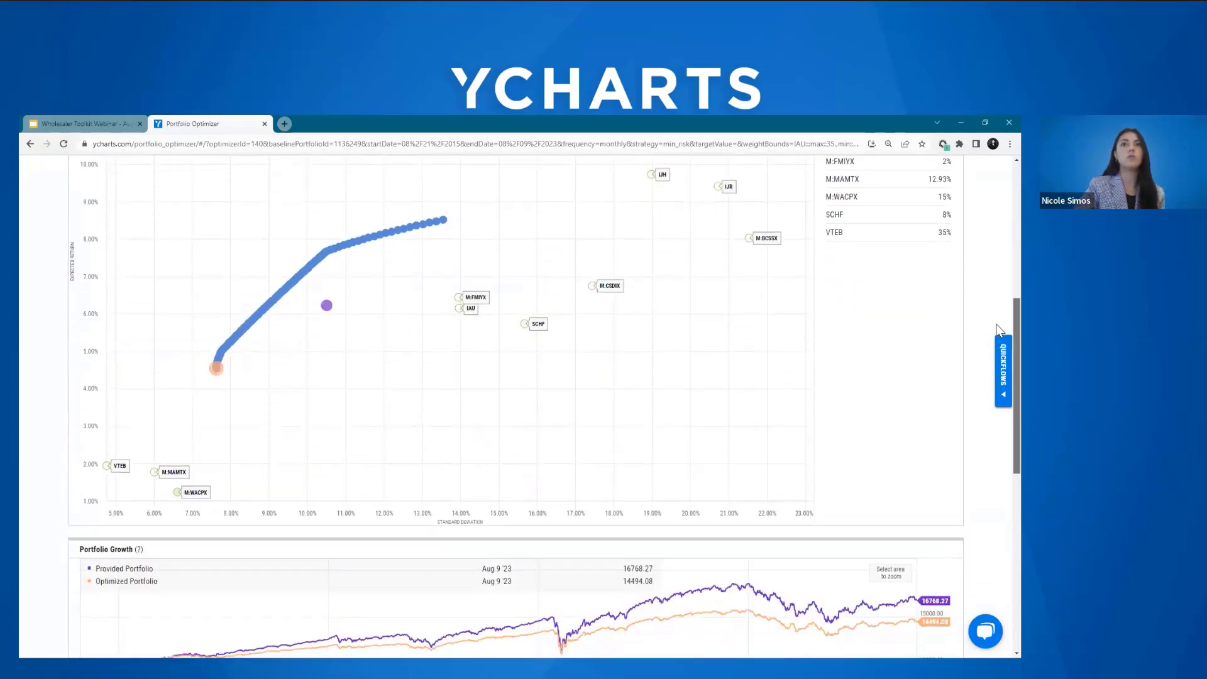
scroll(992, 406, down, 2)
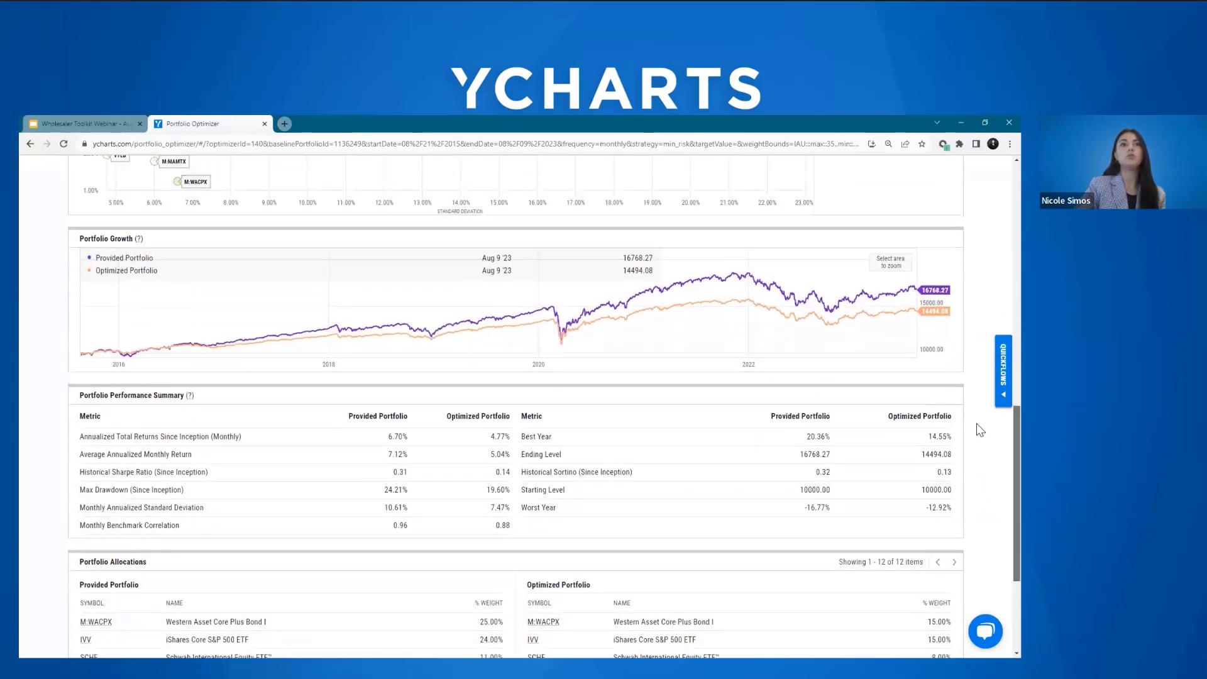
drag(962, 443, 960, 444)
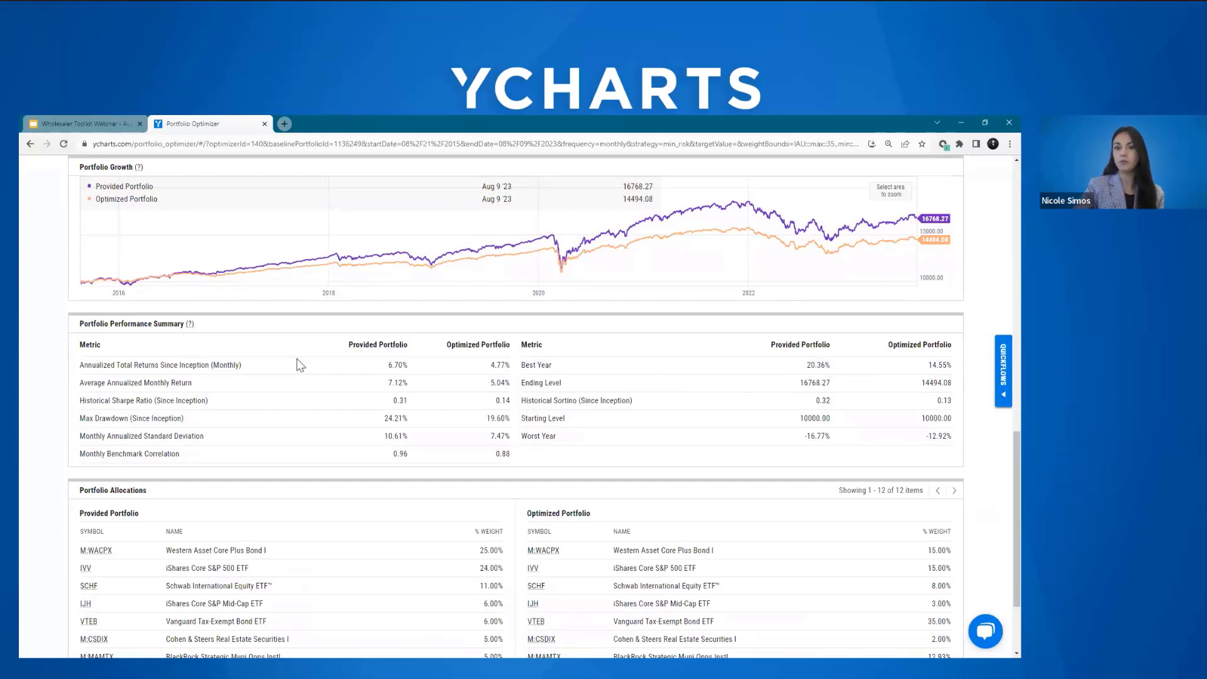
scroll(300, 365, down, 2)
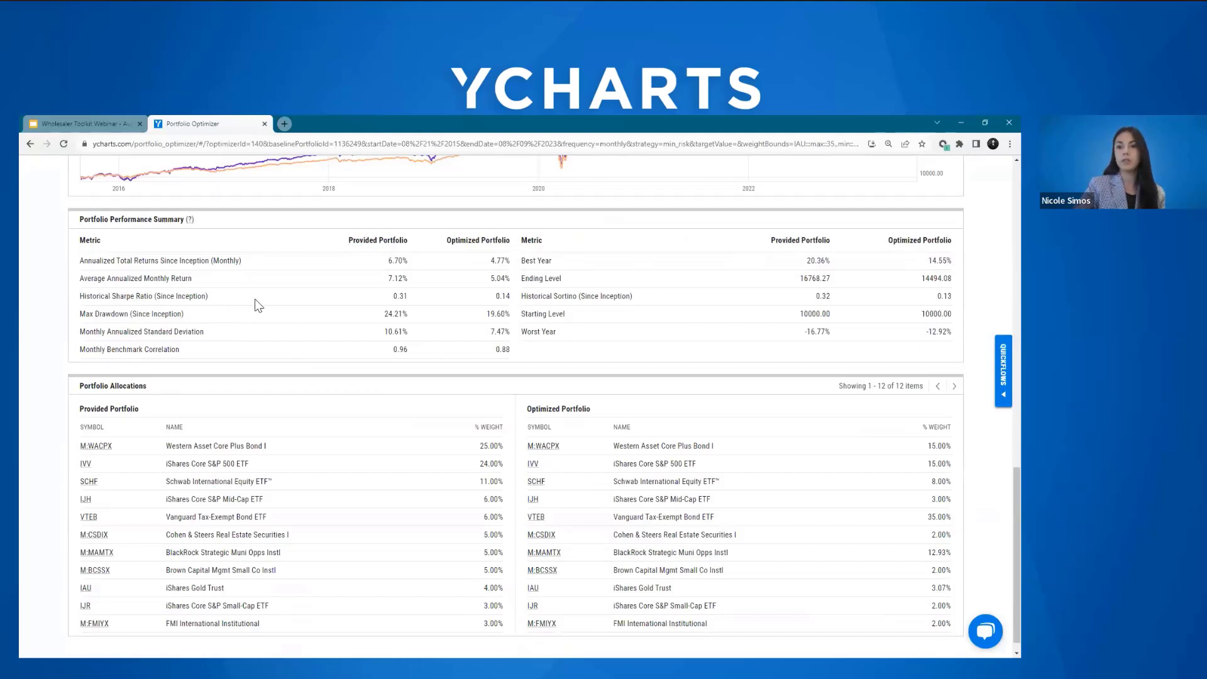
drag(349, 240, 494, 241)
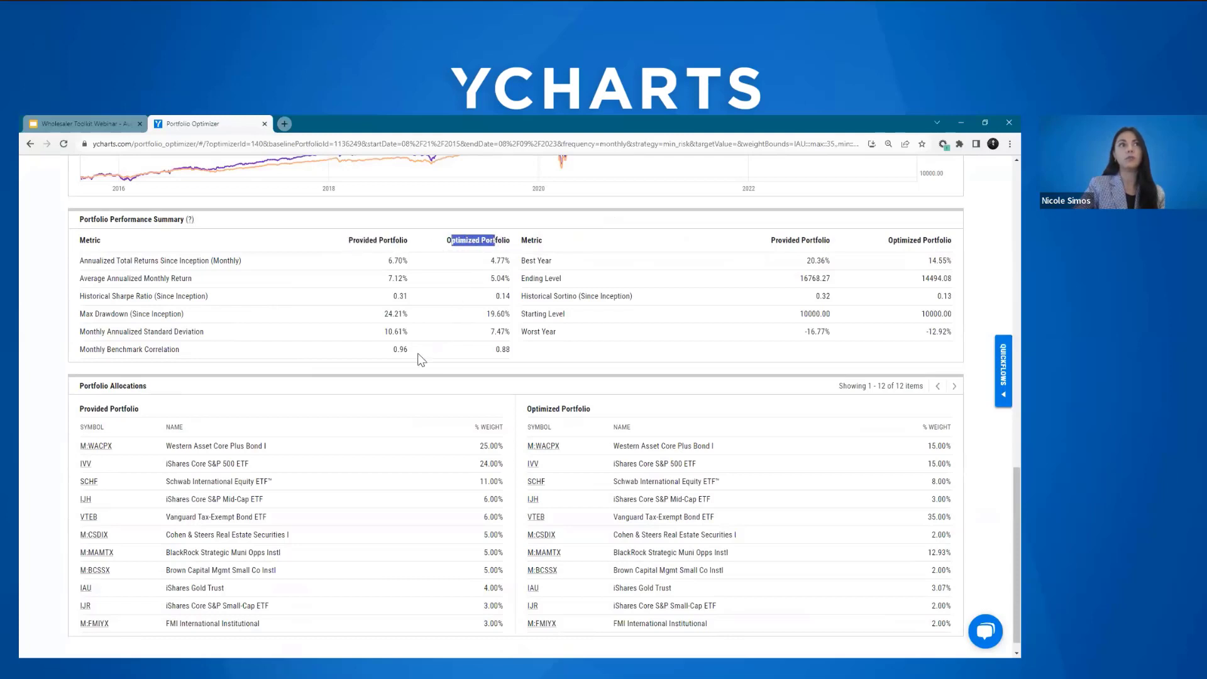
click(377, 386)
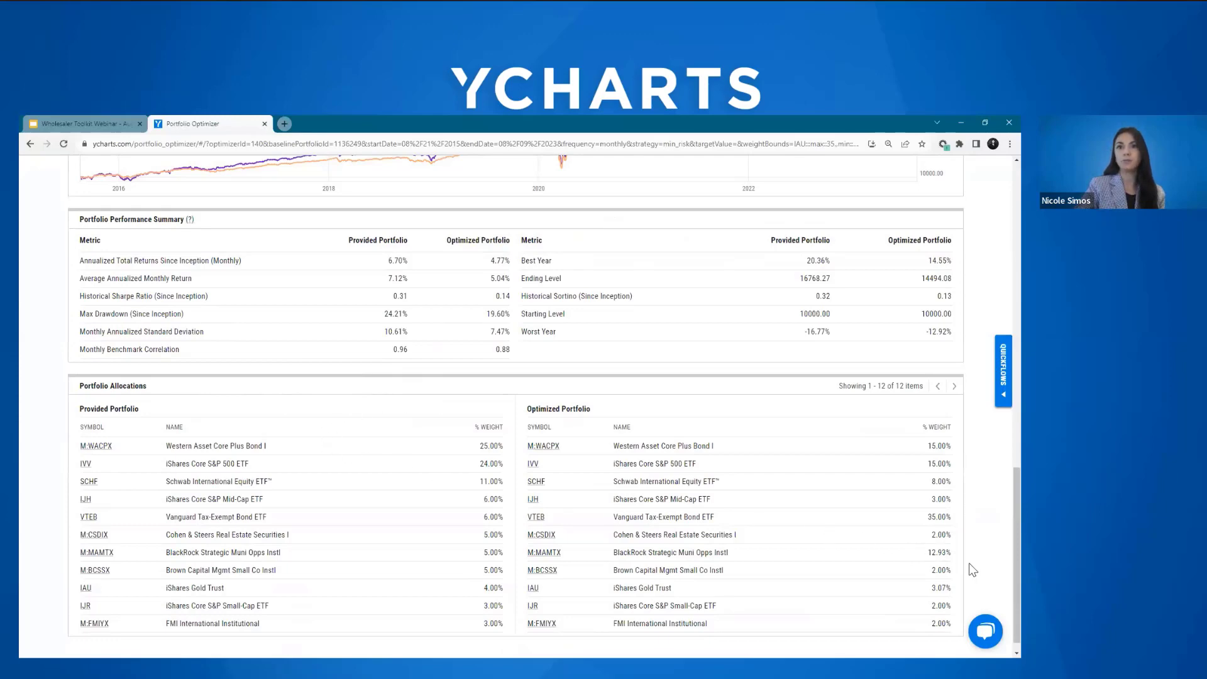
scroll(999, 591, up, 5)
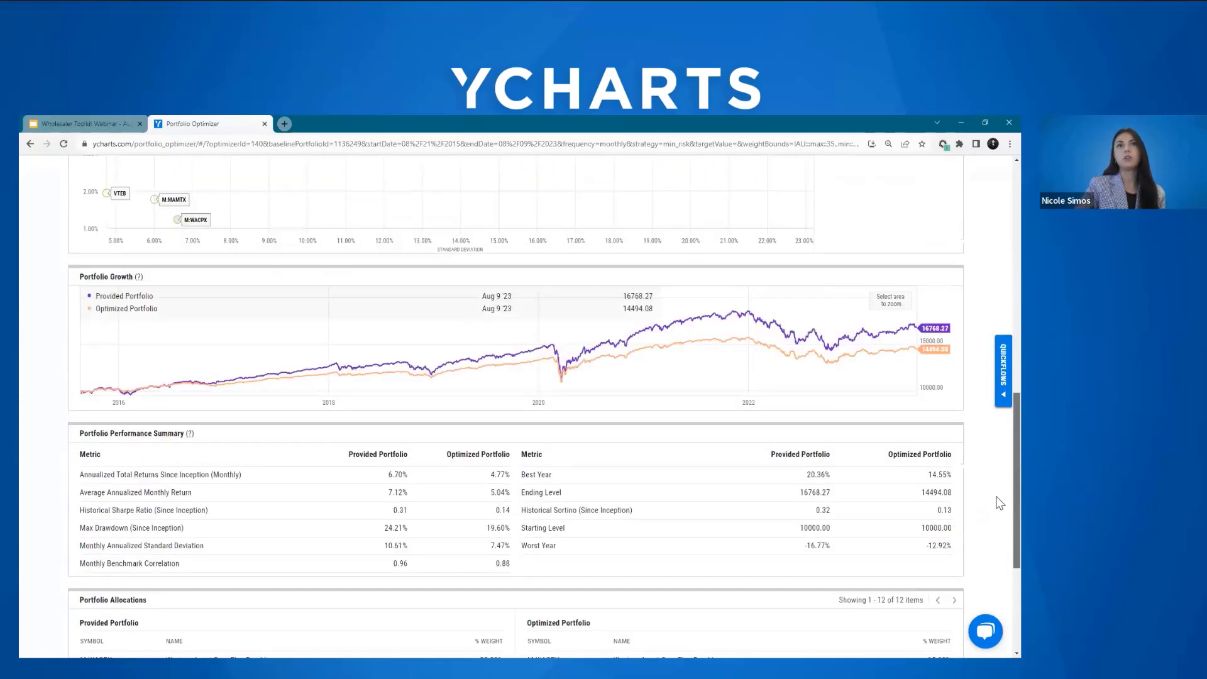
scroll(1000, 497, up, 6)
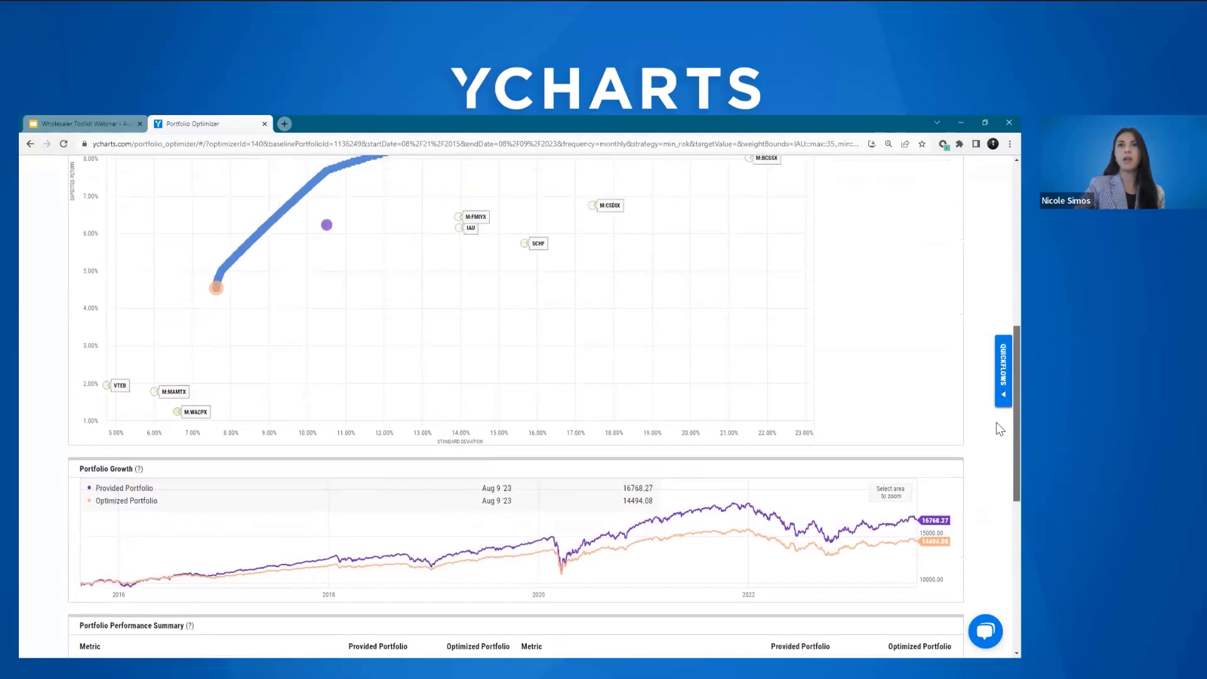
scroll(998, 349, up, 4)
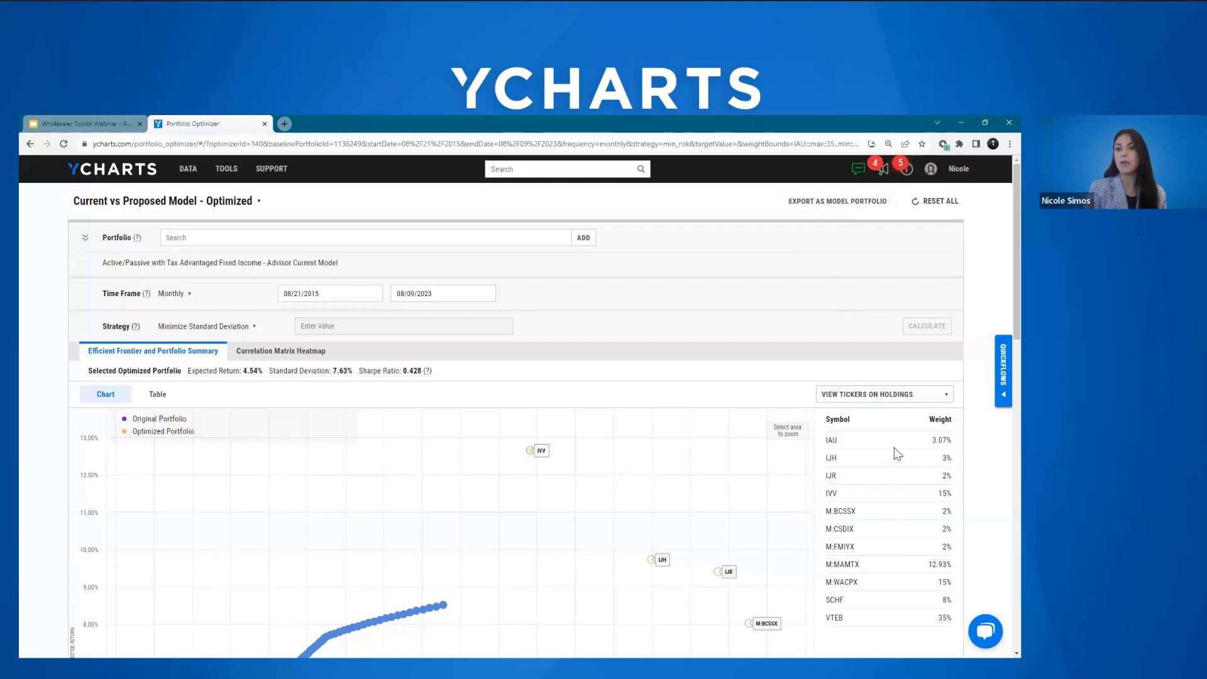
Step: Export the optimized portfolio to the Model Portfolio Editor and review its settings and target weights
click(836, 200)
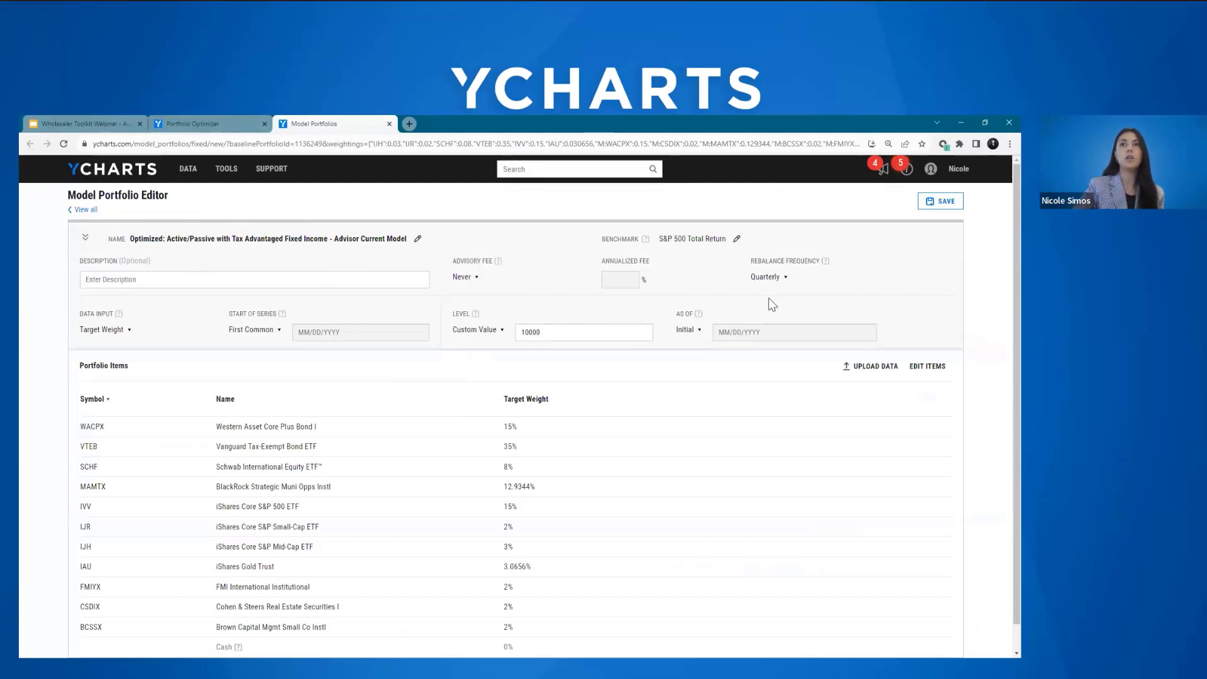
scroll(1000, 197, down, 1)
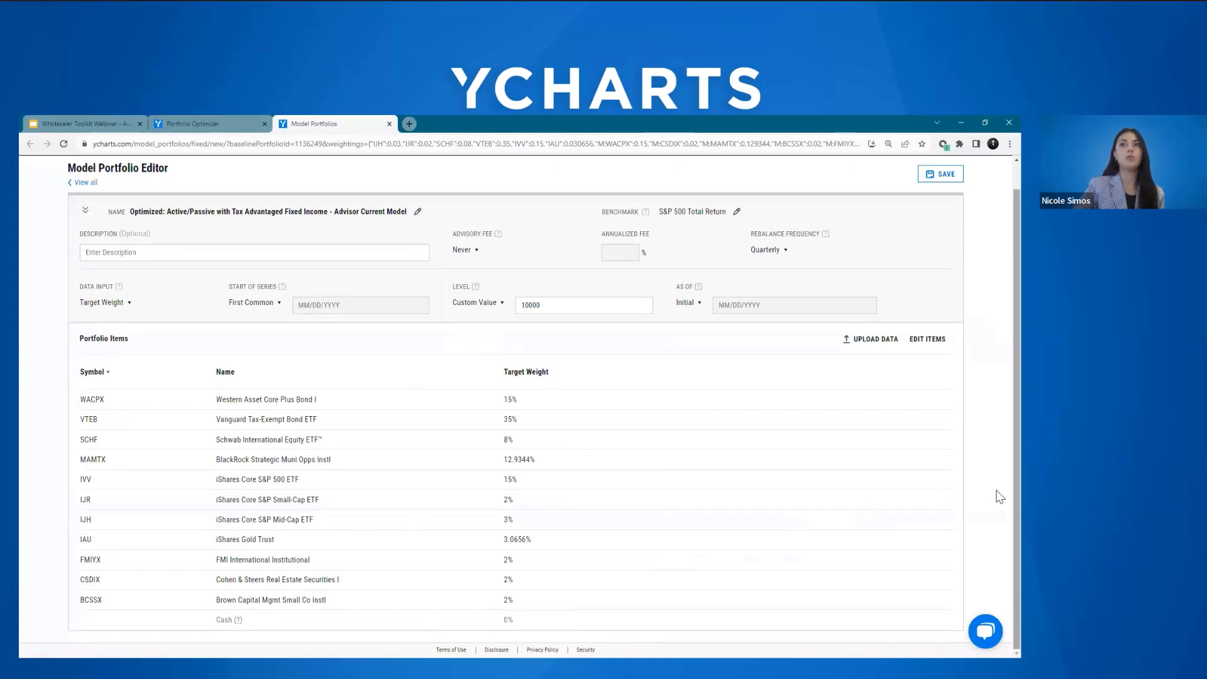
scroll(999, 500, up, 1)
scroll(1000, 500, up, 1)
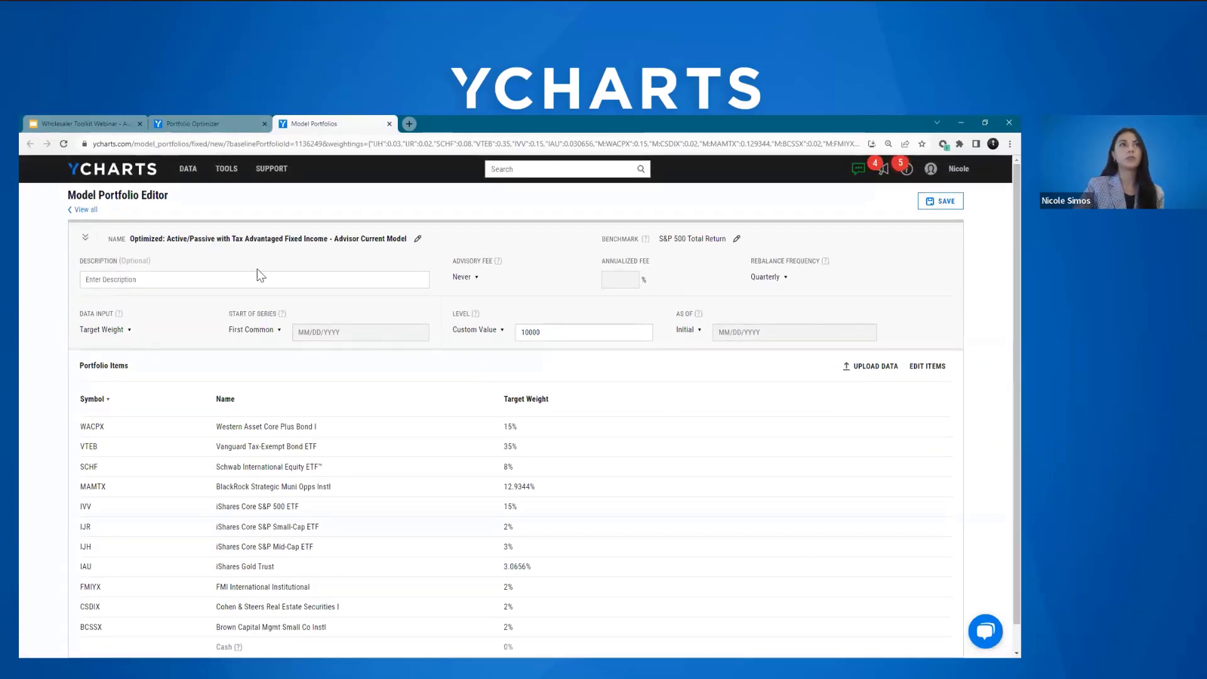
Step: Leave the model editor without saving, go to Scenarios, and open the saved scenario "LAPIX vs Comparable - $20,000/Quarter Contribution"
click(224, 171)
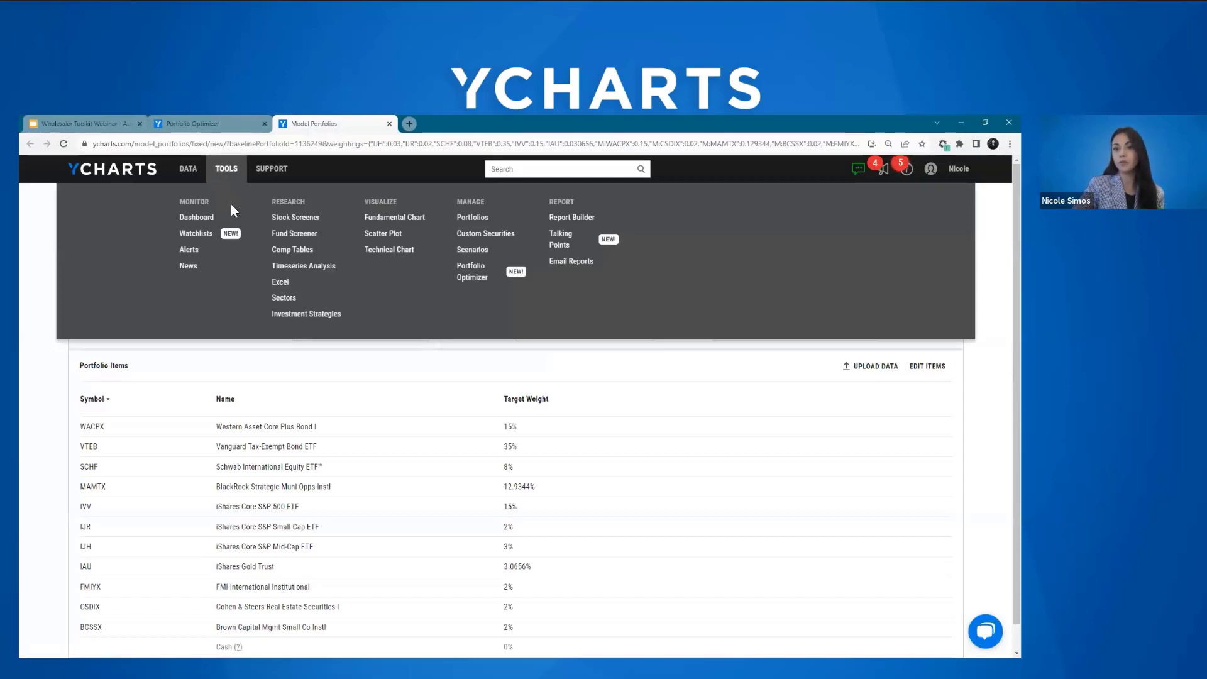
click(481, 251)
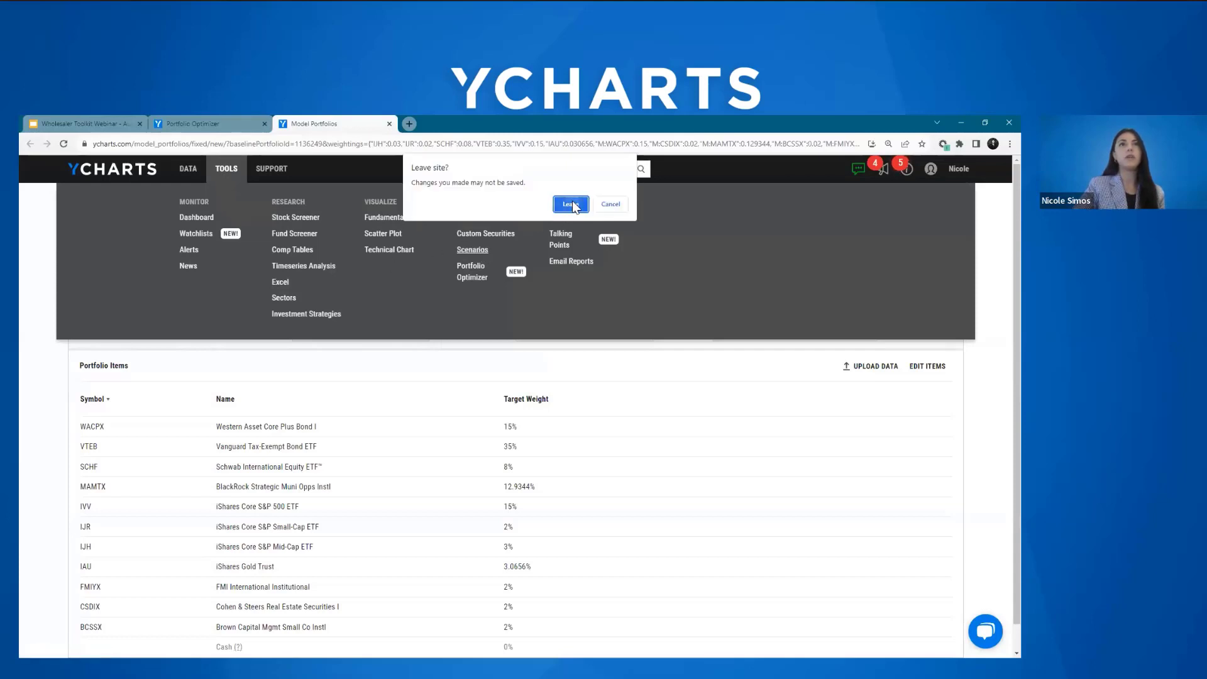
key(Return)
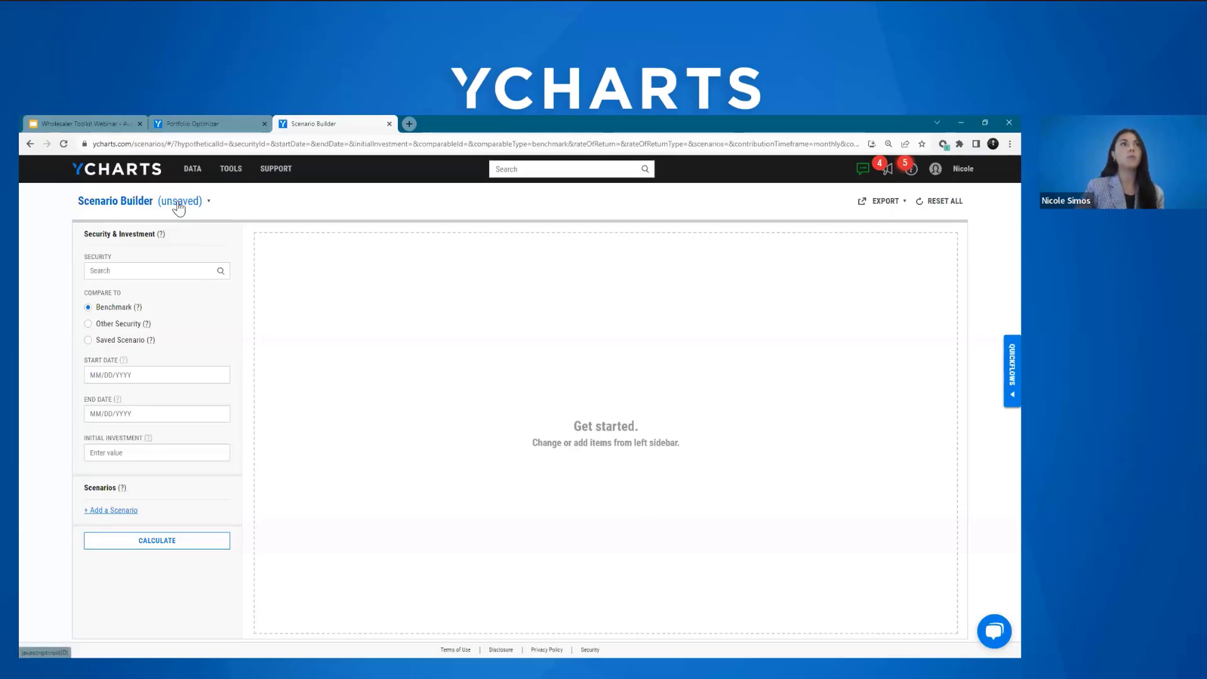
click(176, 203)
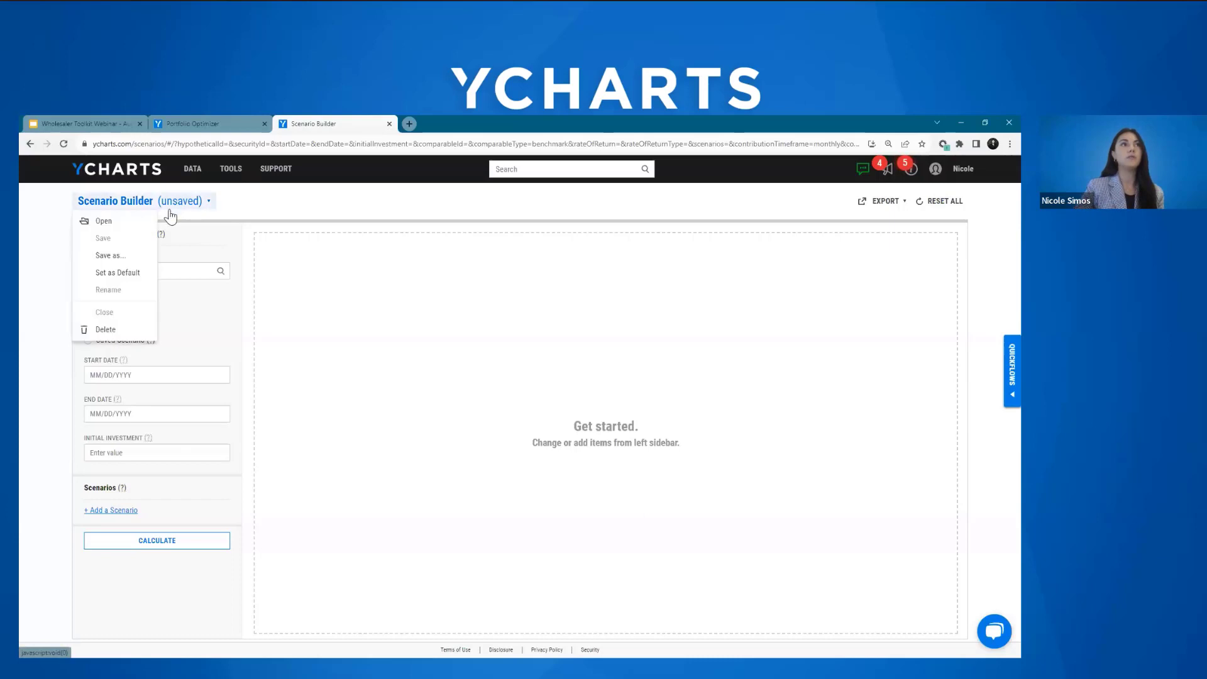
click(131, 228)
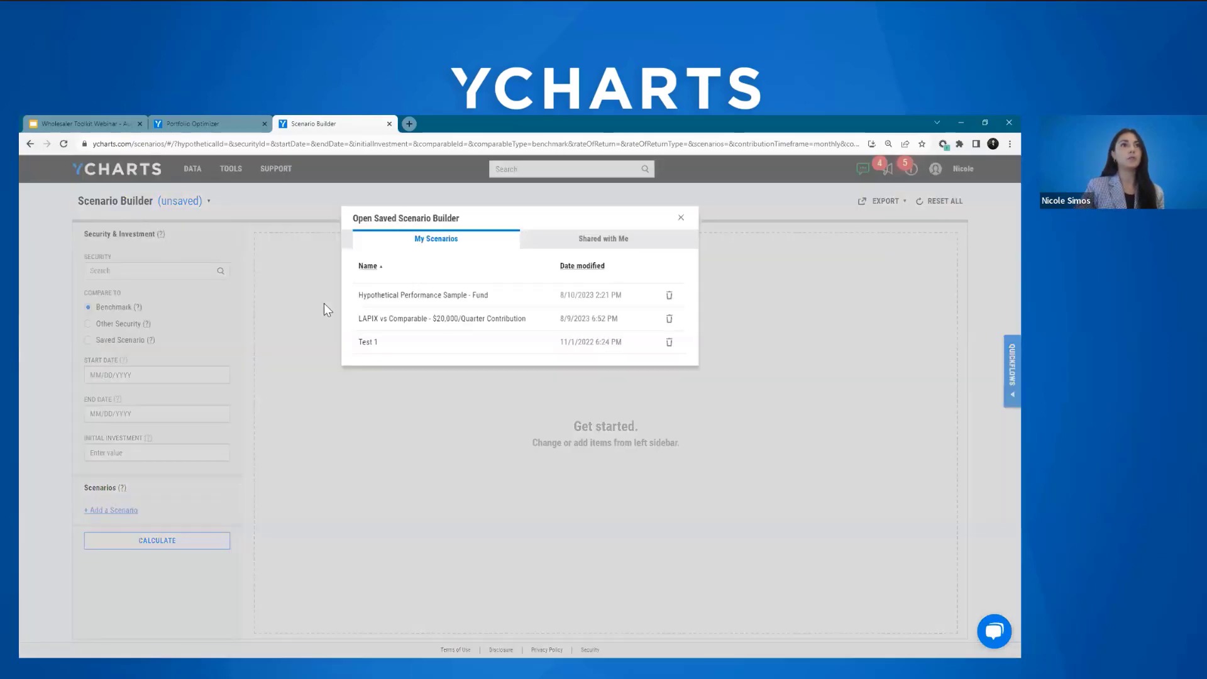
click(443, 318)
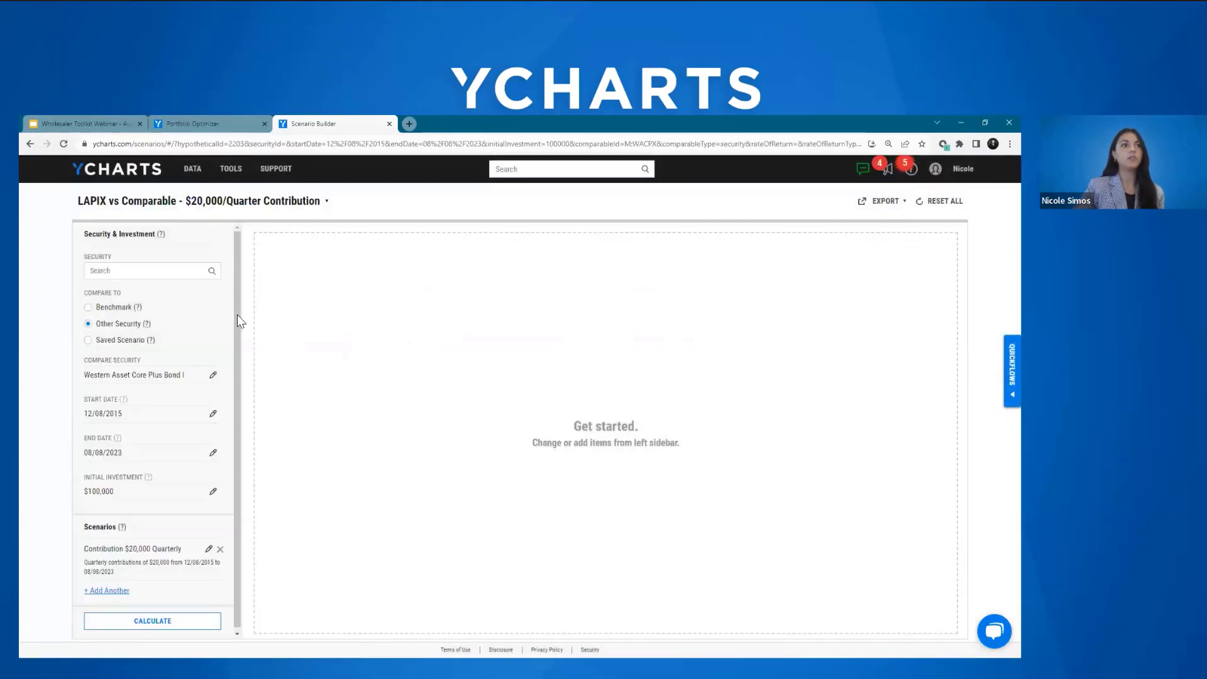
Step: Search for "lapix" and set Lord Abbett Core Plus Bond I as the scenario's main security
click(140, 271)
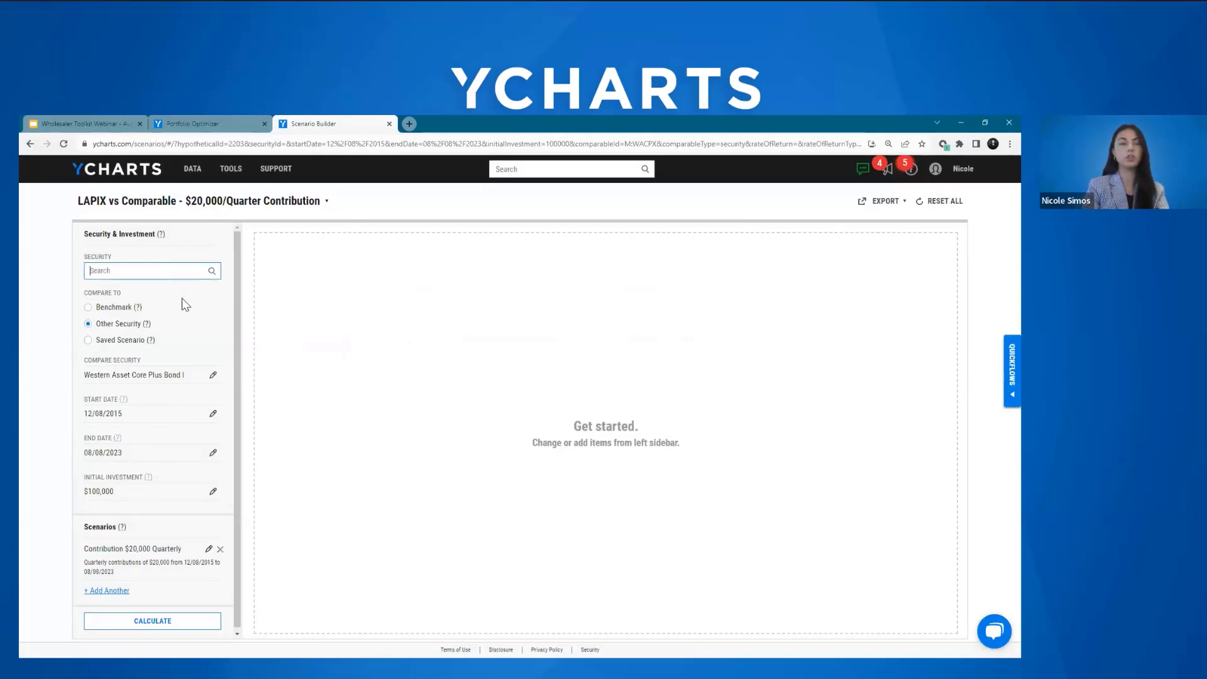
text(lapix)
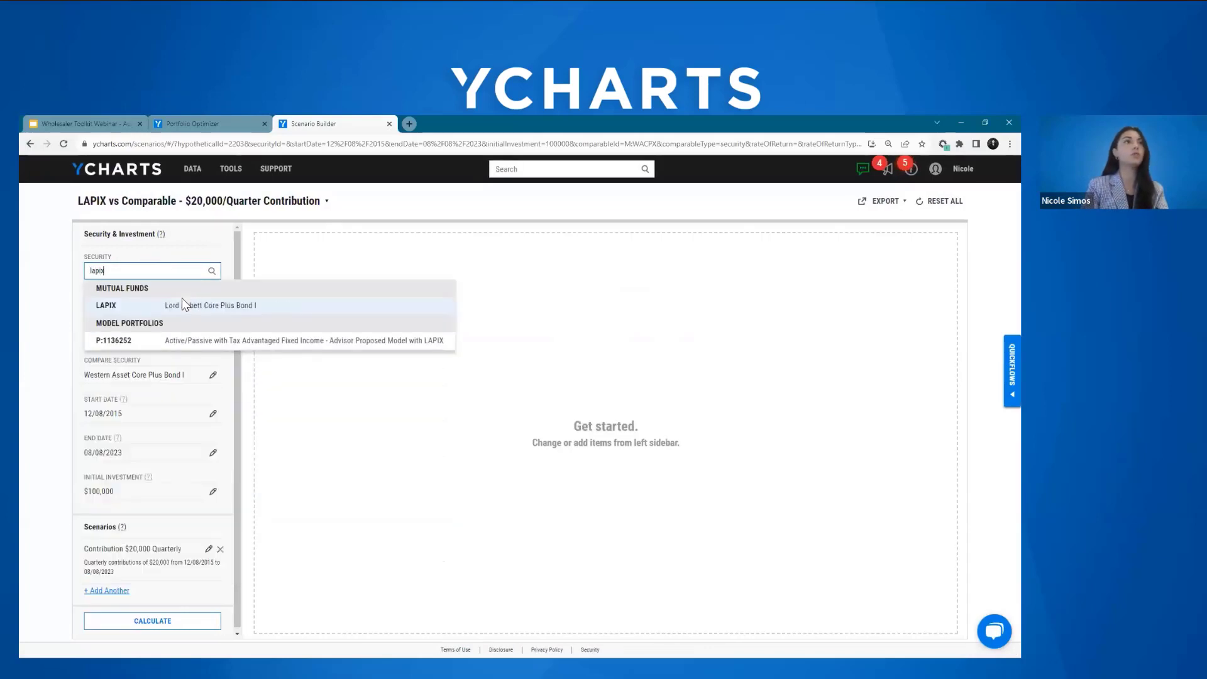
click(182, 305)
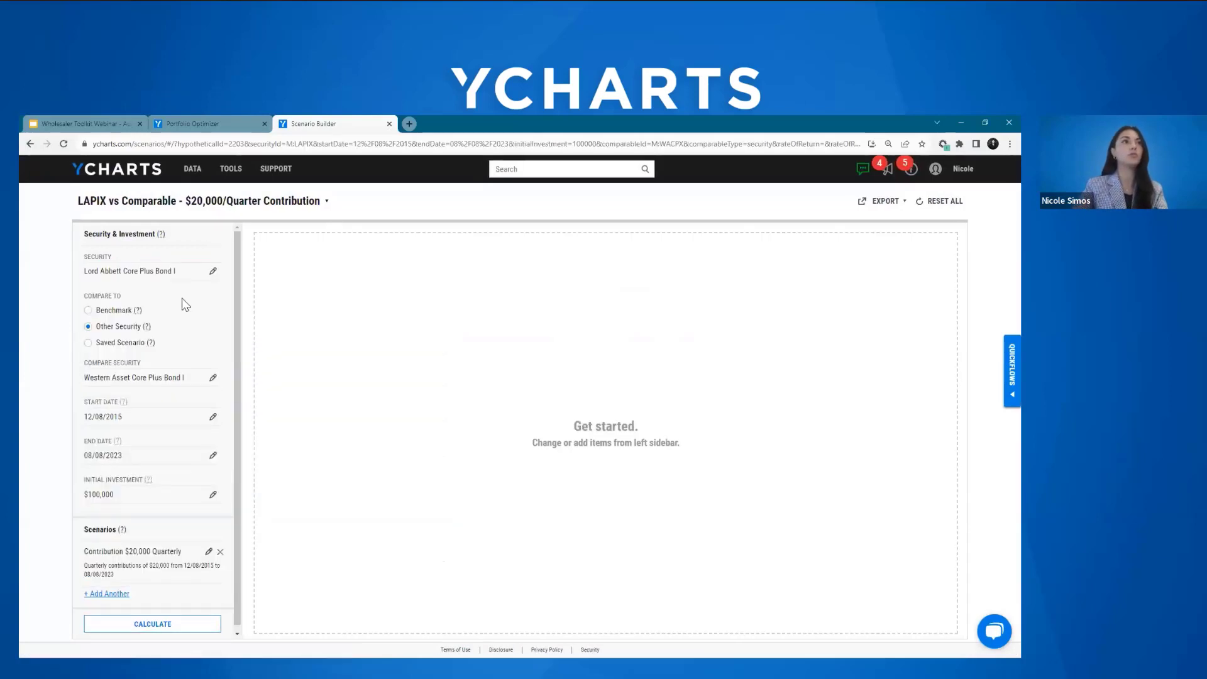
Step: Open the "Contribution $20,000 Quarterly" scenario for editing, review its type, value, frequency and dates, and update it
scroll(235, 243, down, 1)
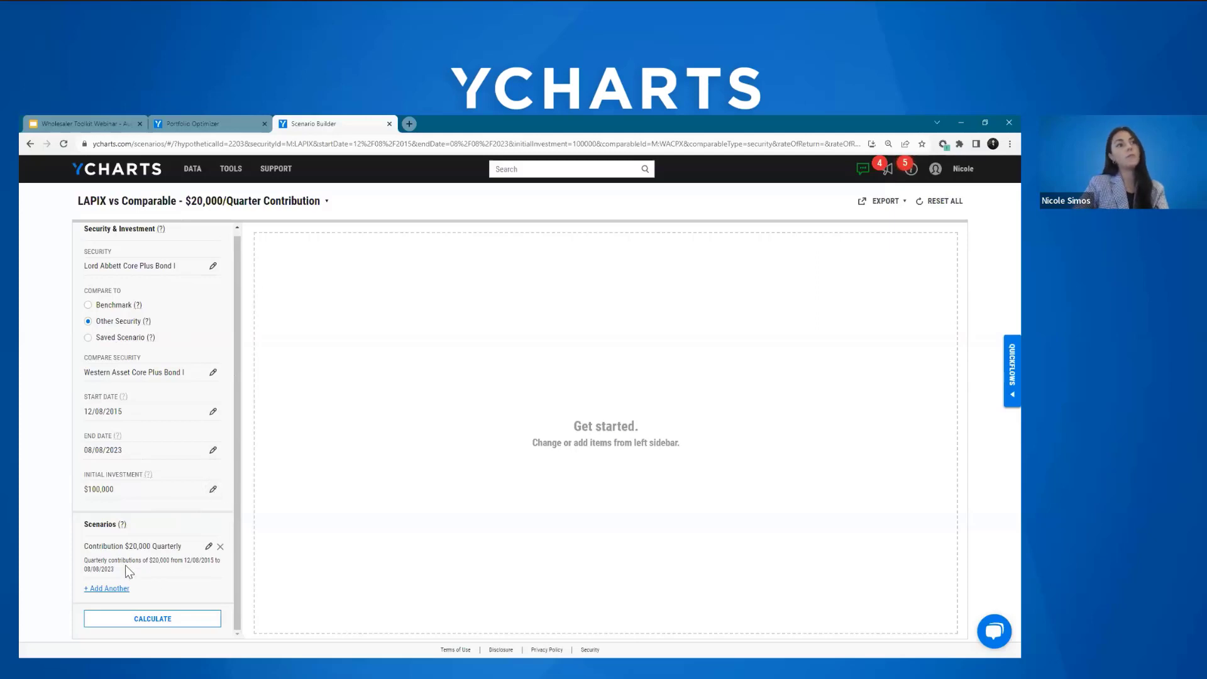
click(209, 546)
drag(236, 413, 234, 552)
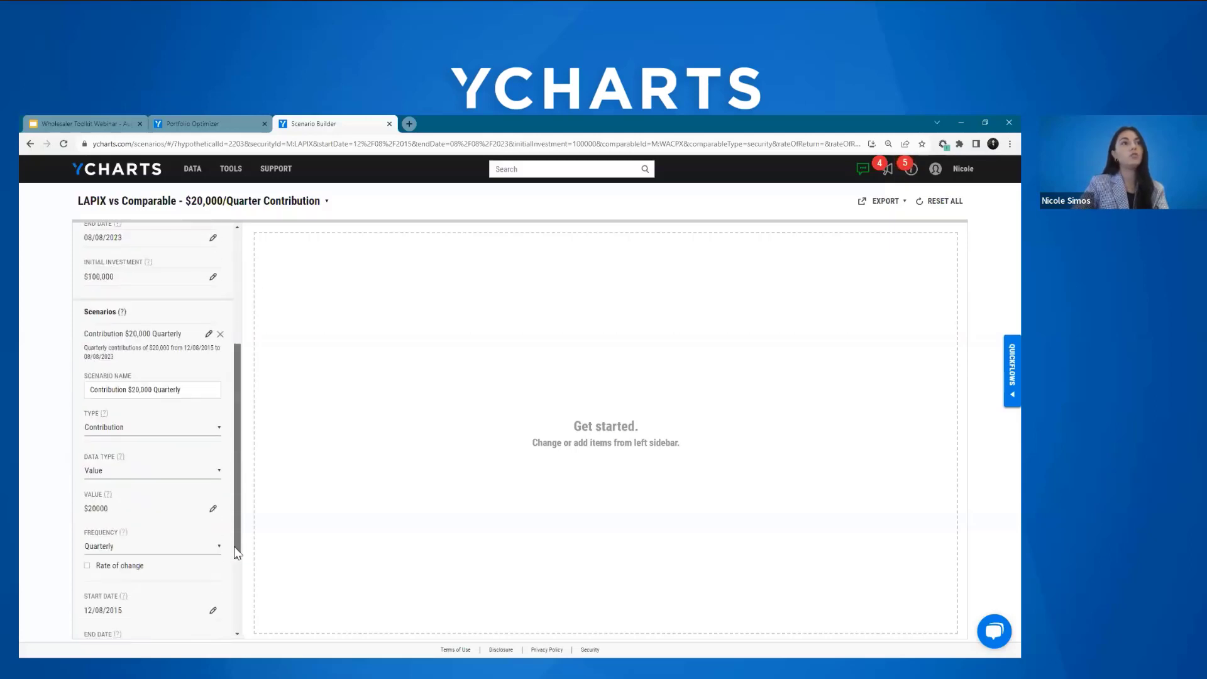
scroll(234, 552, down, 1)
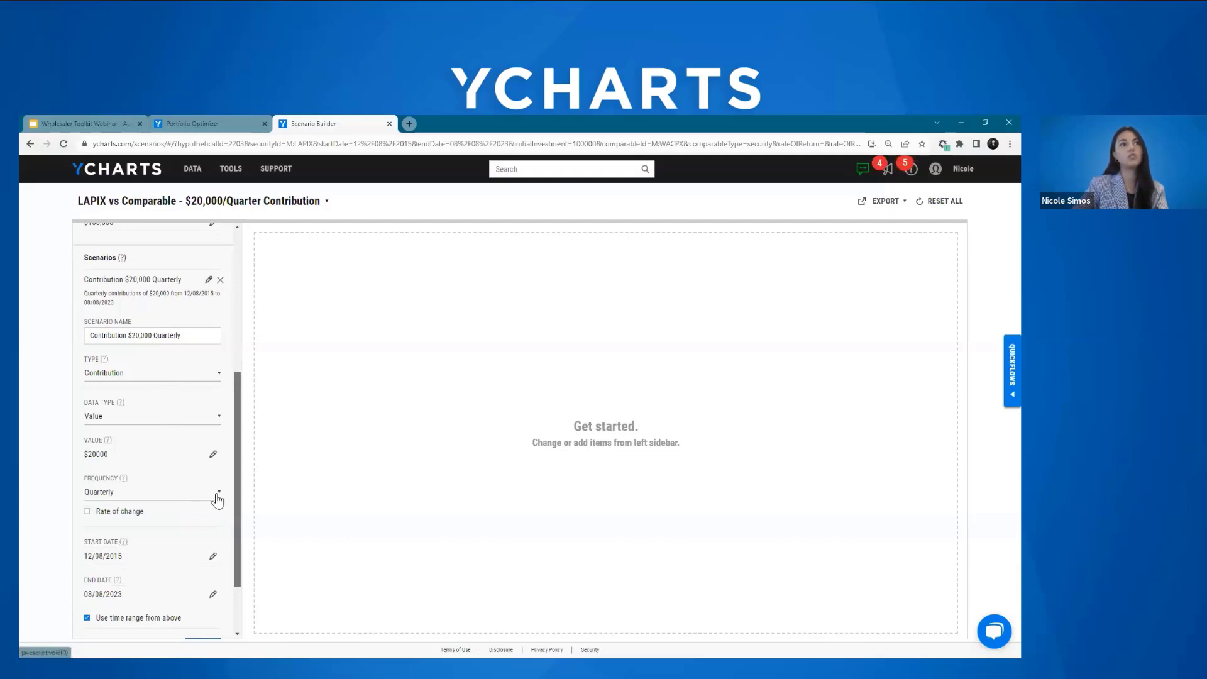
drag(239, 425, 232, 451)
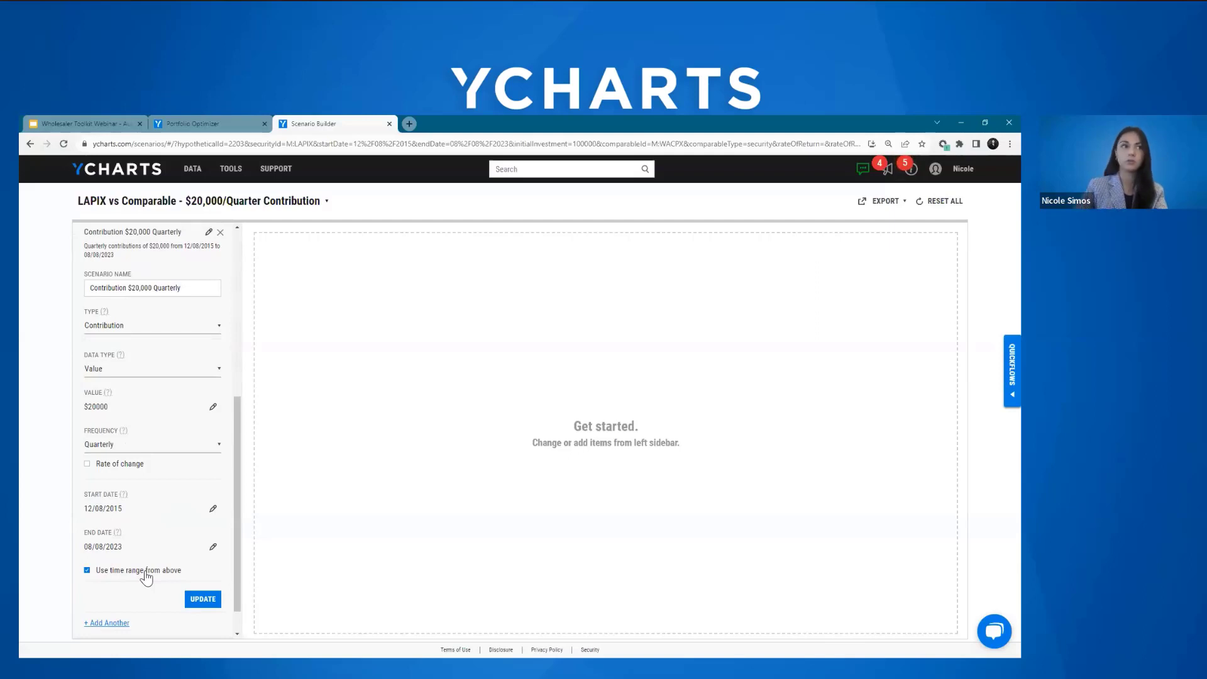
click(202, 601)
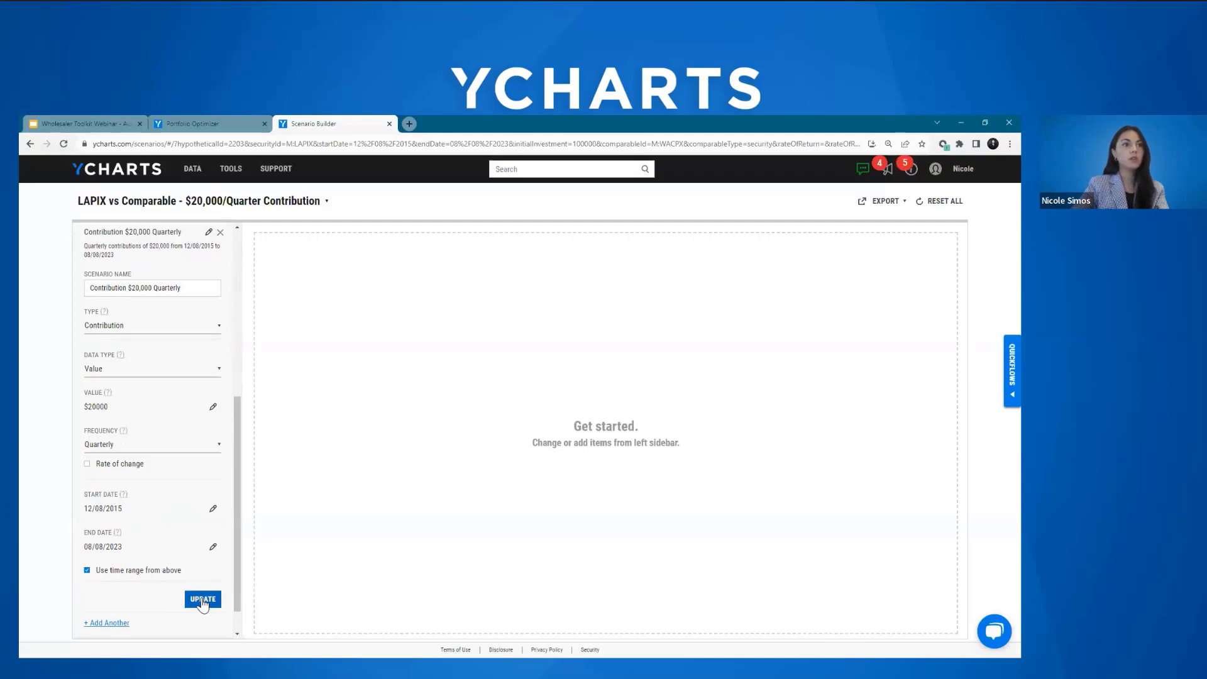
Step: Calculate the LAPIX versus WACPX scenario and review its start and end dates
click(145, 622)
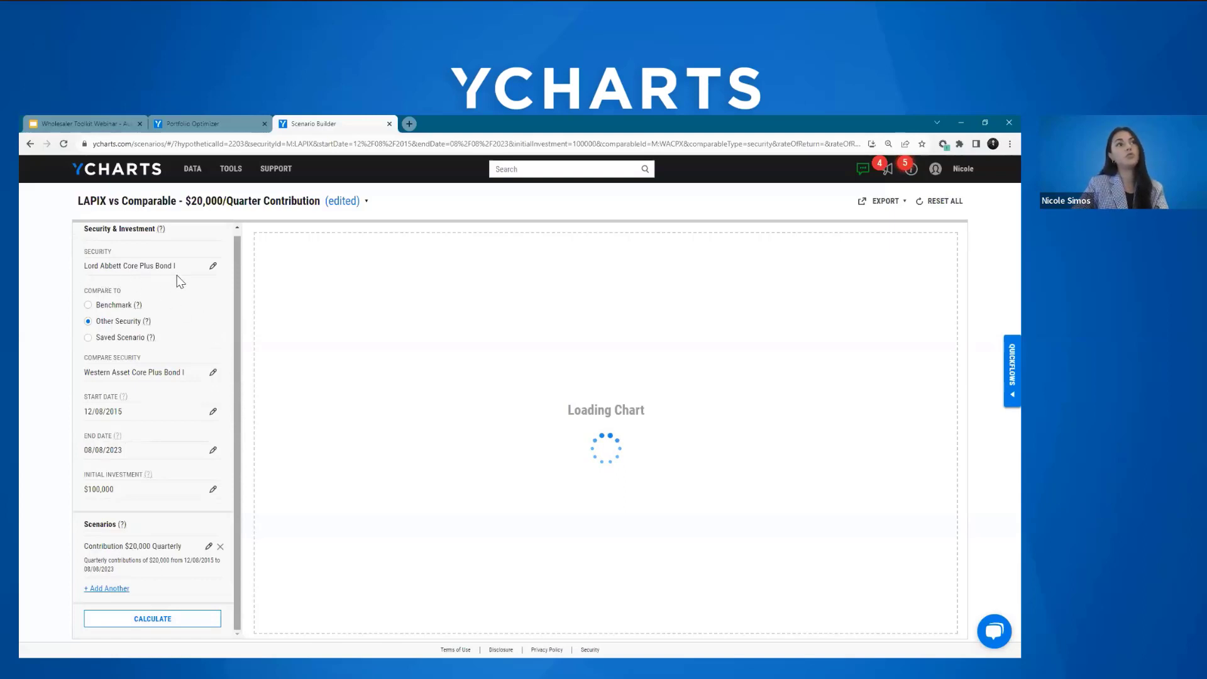
drag(218, 420, 200, 514)
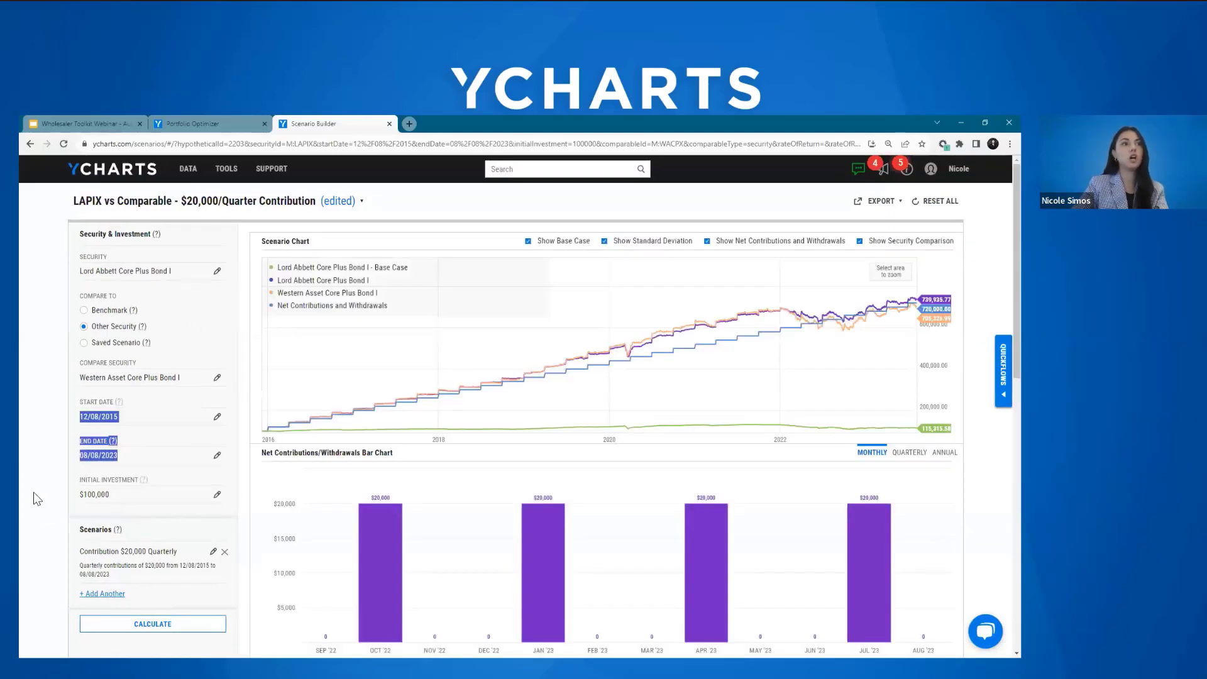
click(160, 400)
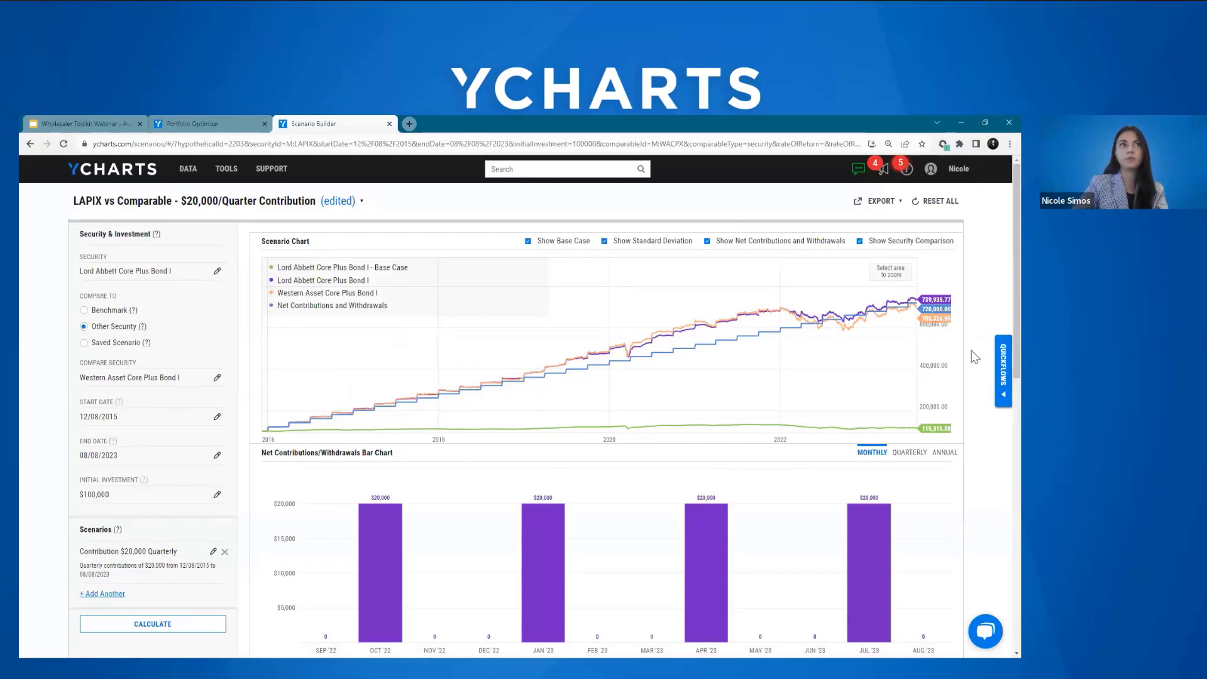
Step: Show the net contributions bar chart and the contributions table by quarter, and review the table down to its total row
scroll(969, 352, down, 1)
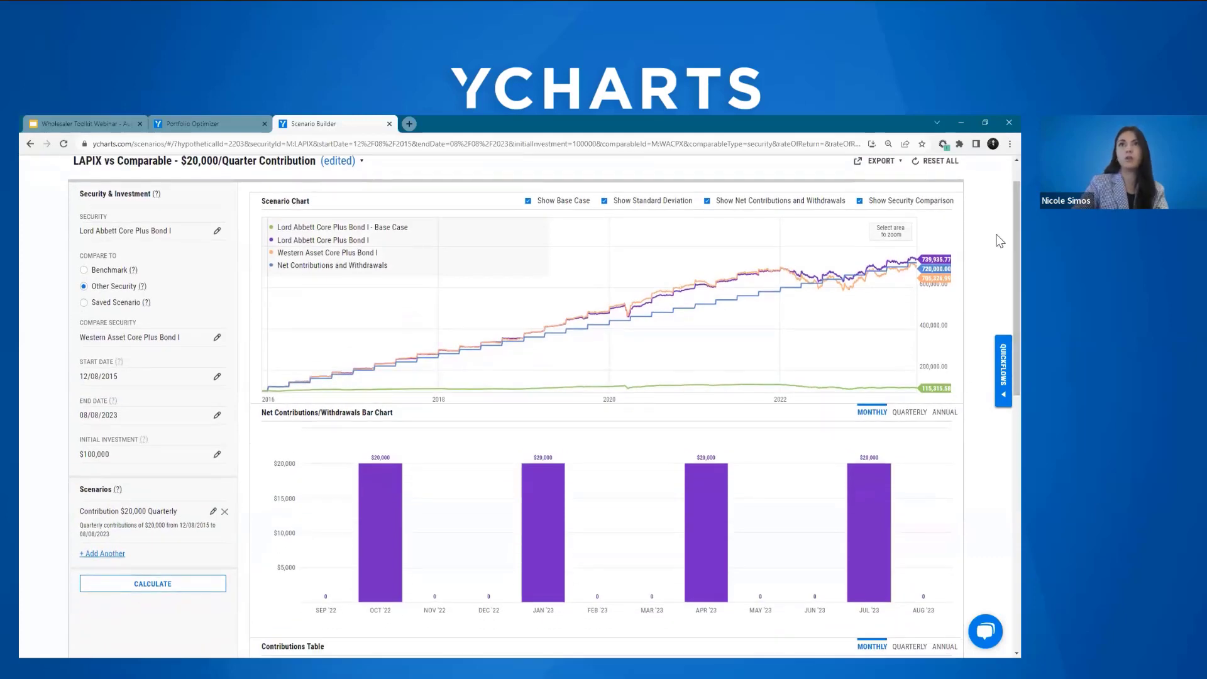
scroll(1000, 251, down, 3)
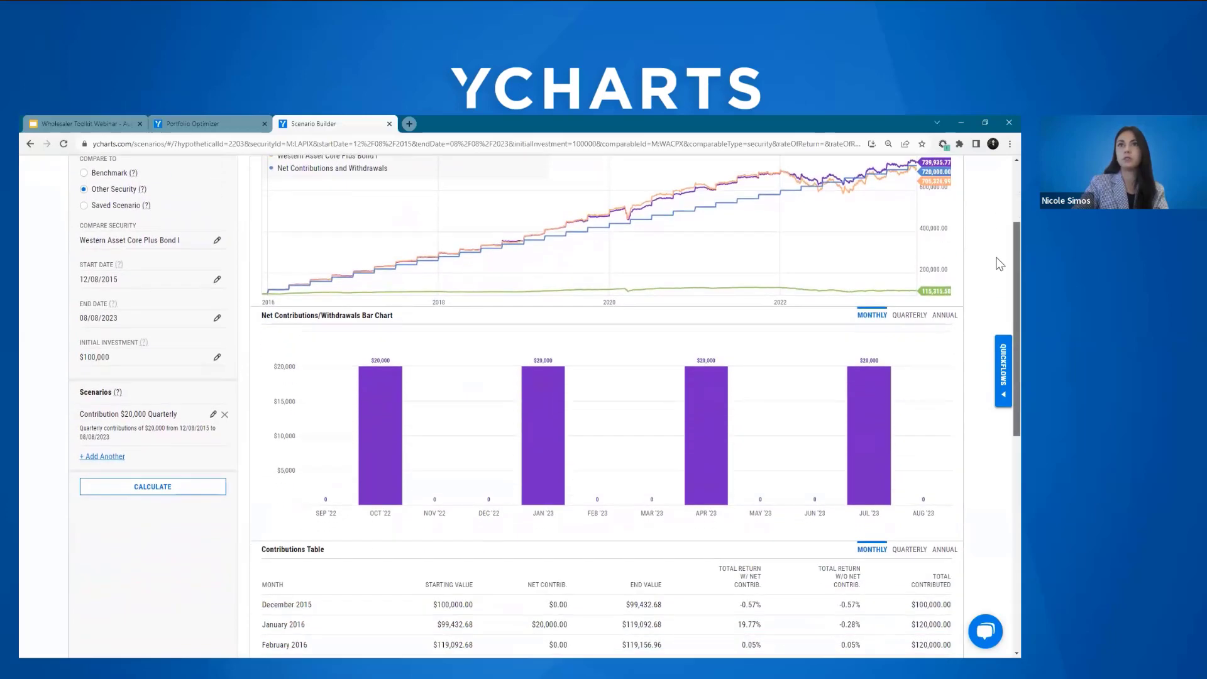
scroll(1000, 270, down, 2)
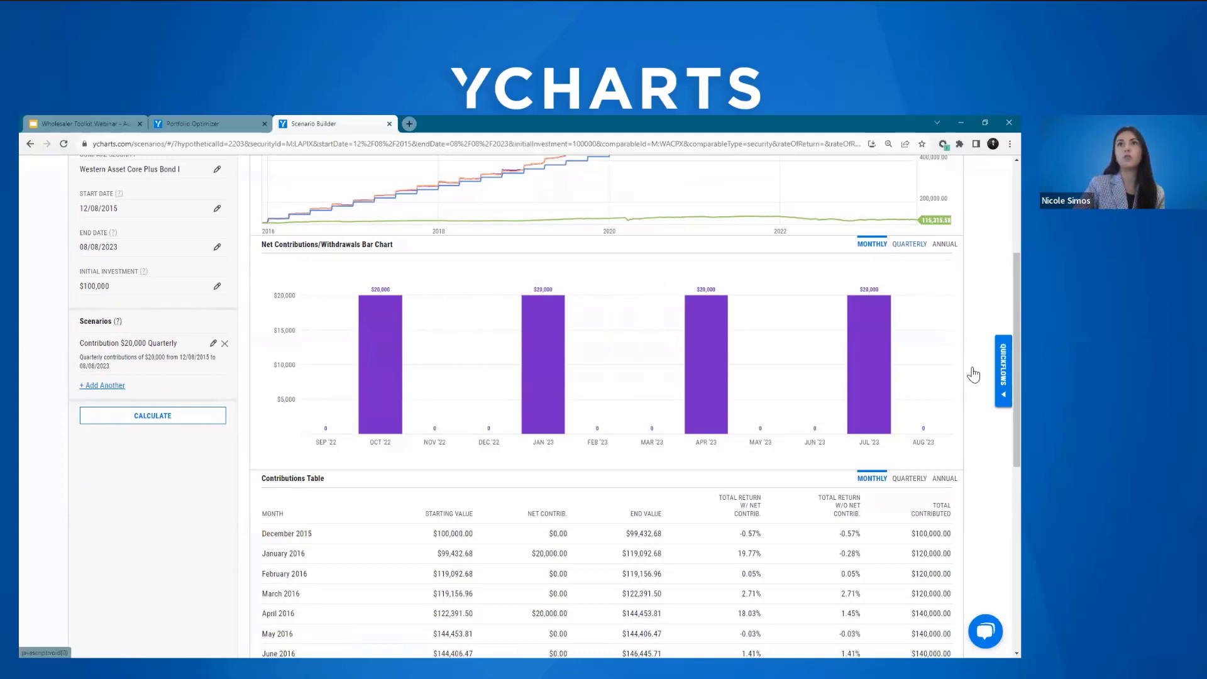
click(909, 244)
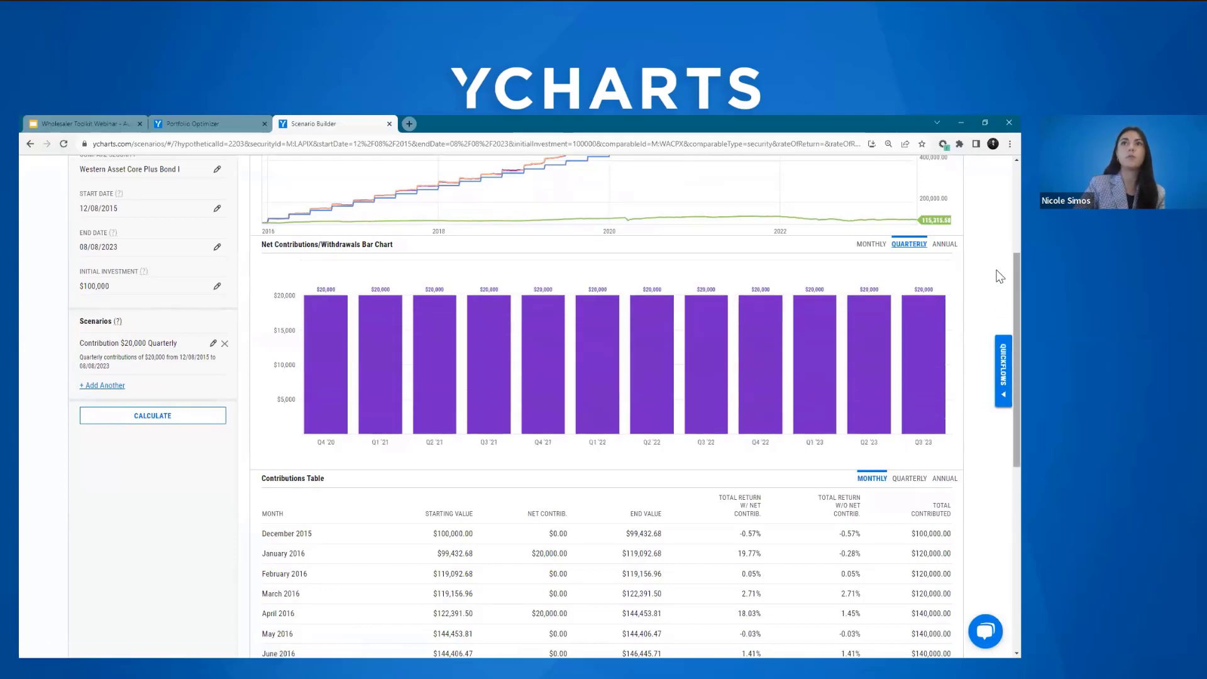
scroll(1000, 299, down, 1)
scroll(1001, 299, down, 5)
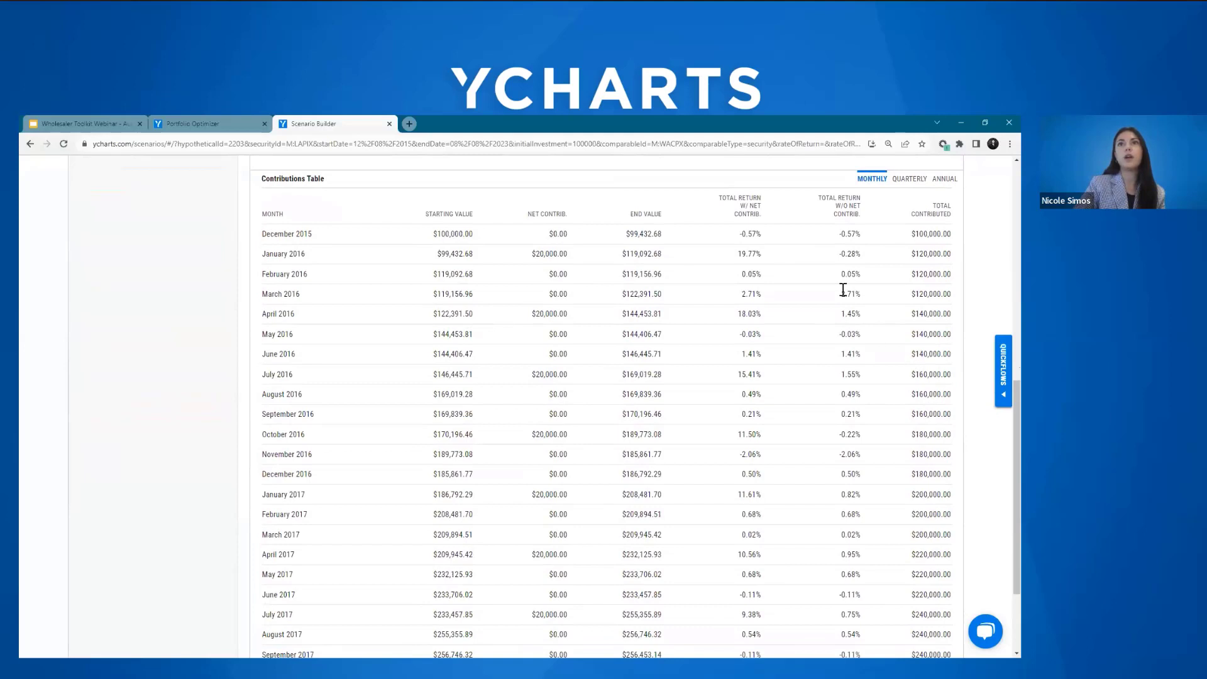
click(918, 181)
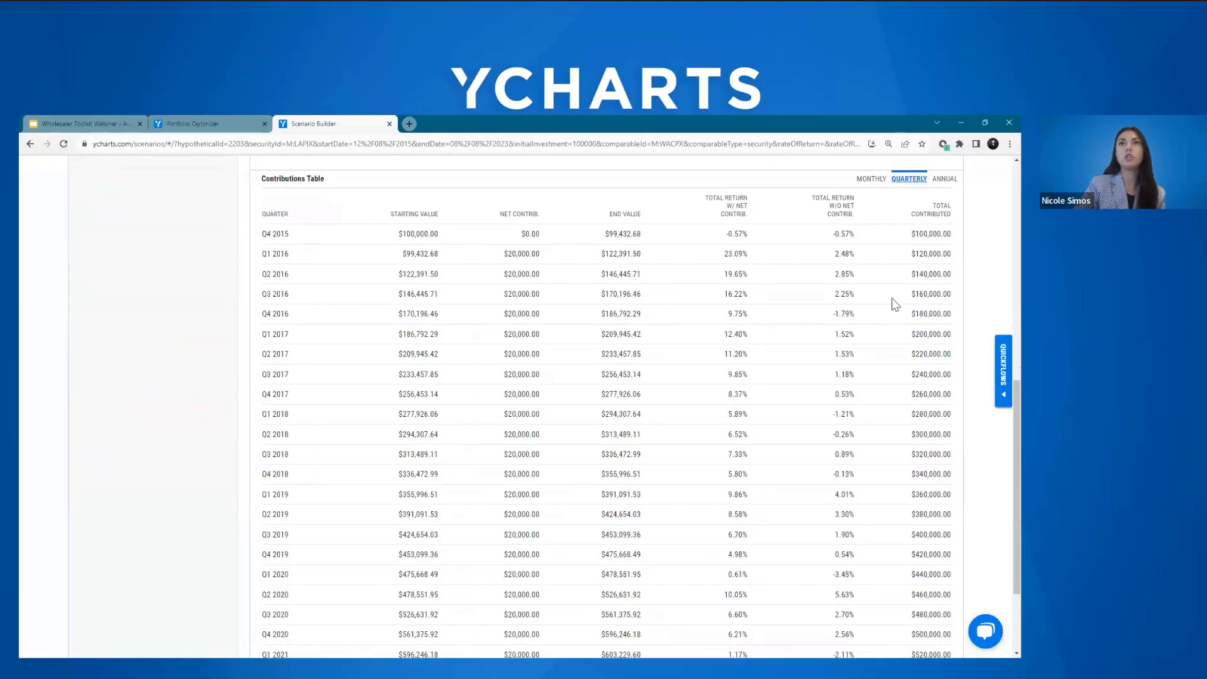
drag(1016, 399, 1015, 403)
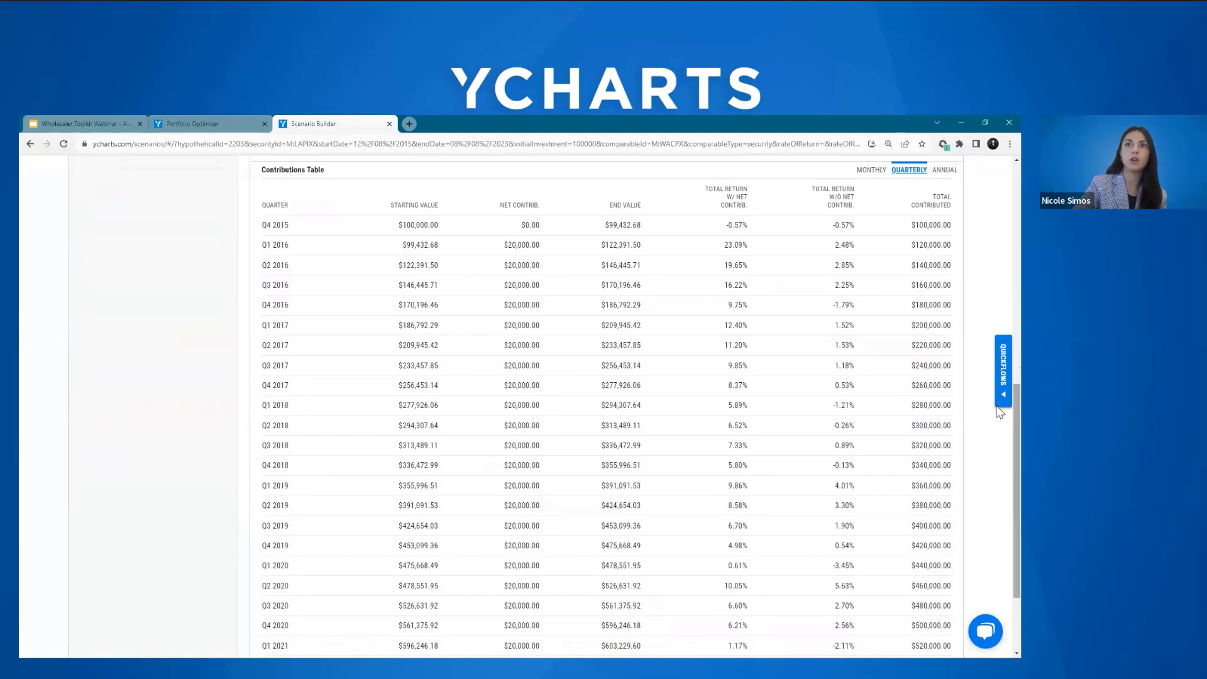
scroll(1006, 440, down, 2)
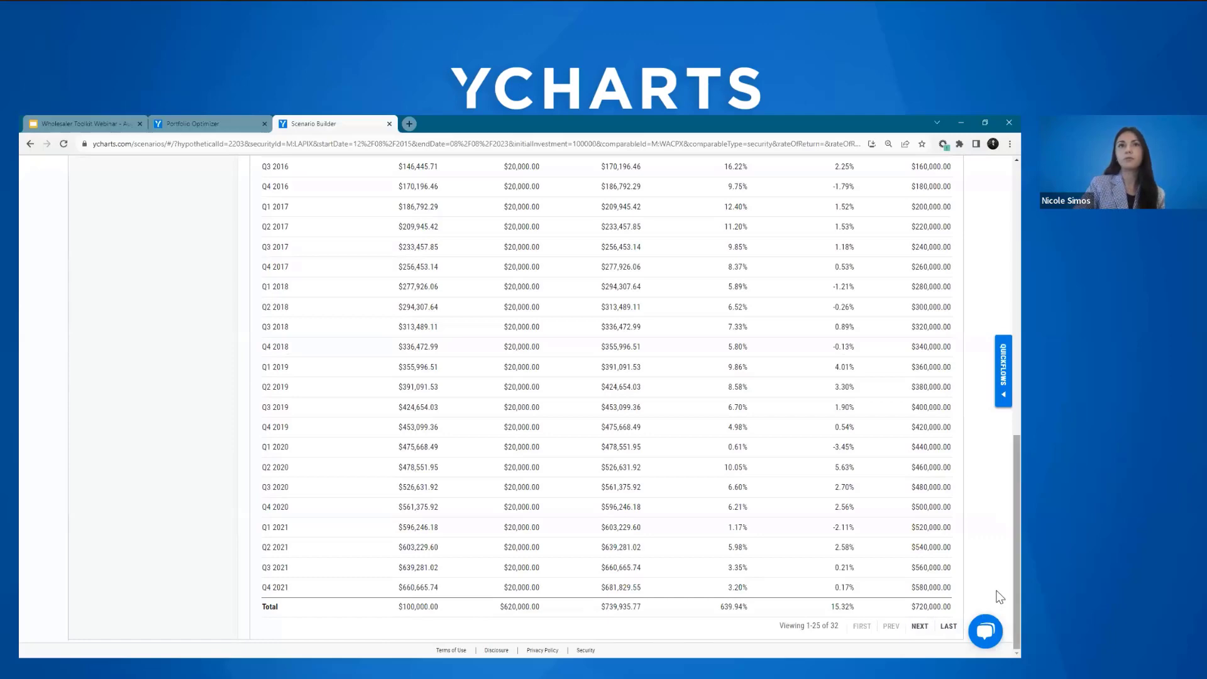
Step: Download the scenario as a PDF with the title shortened to "LAPIX vs Comparable - $20,000/Quarter"
scroll(998, 588, up, 3)
scroll(999, 459, up, 7)
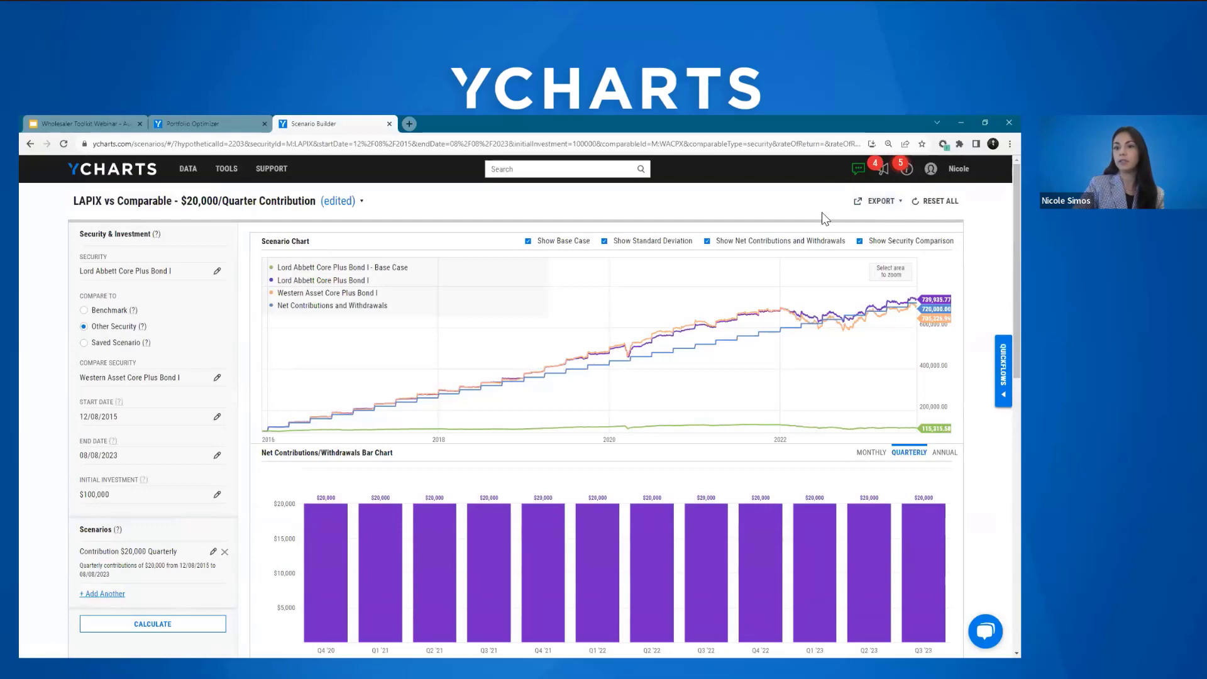
click(892, 212)
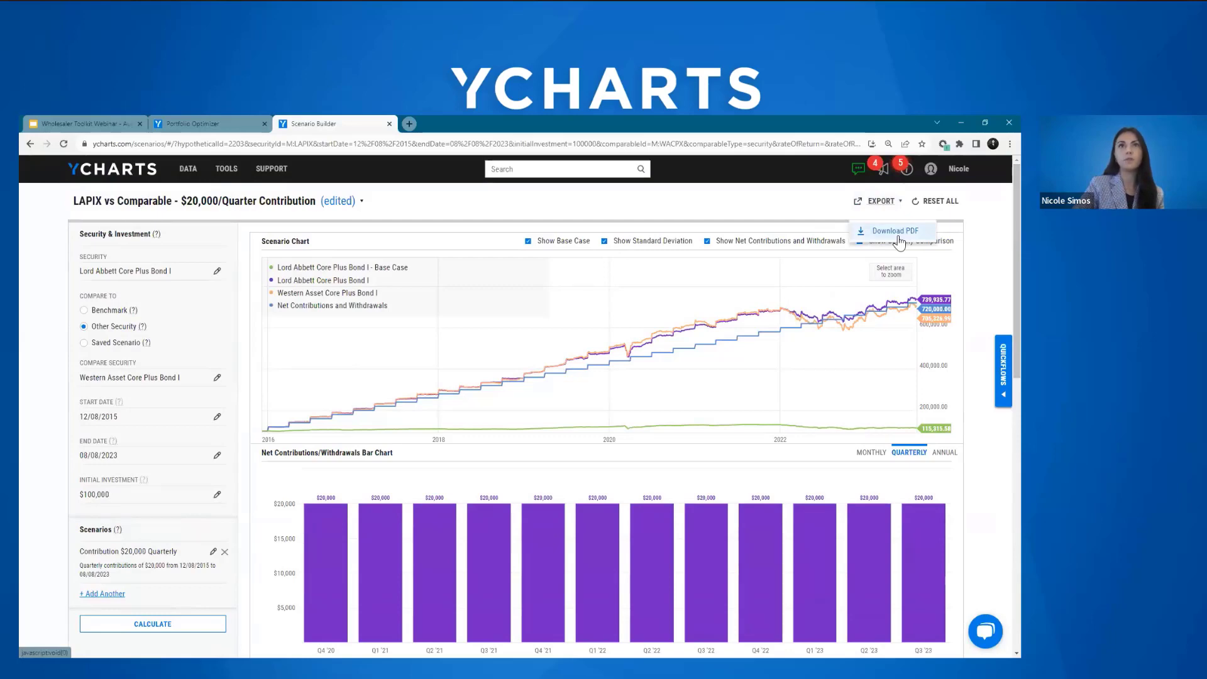
click(896, 232)
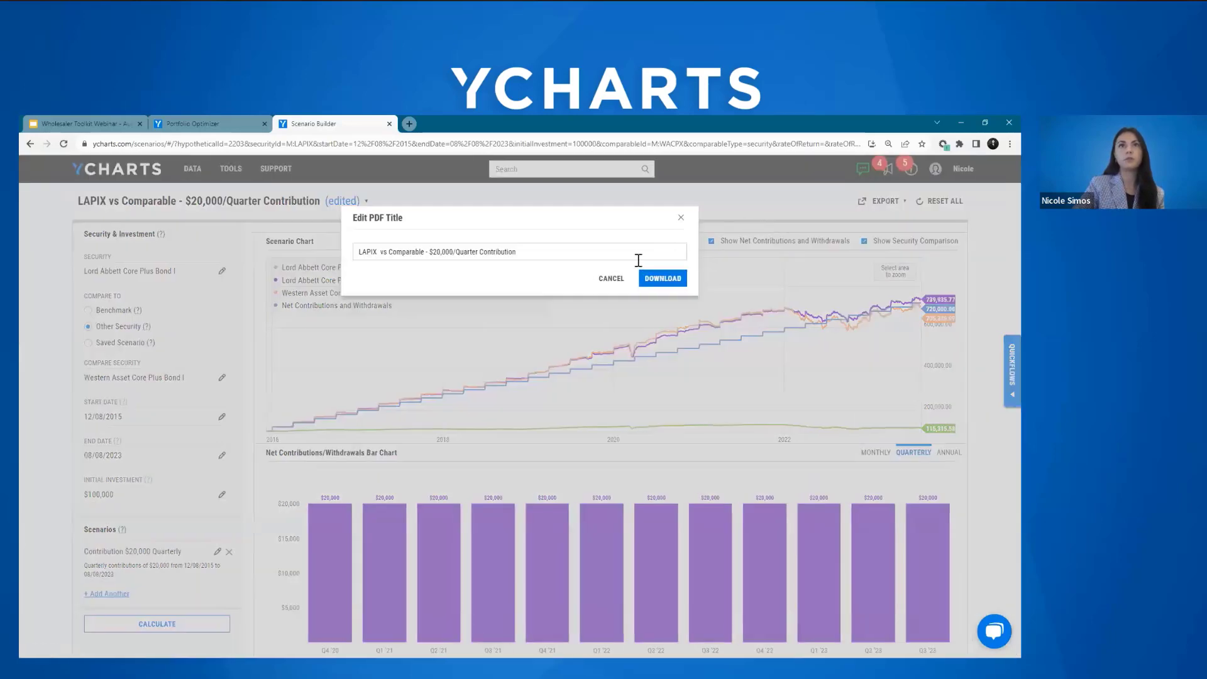
click(676, 283)
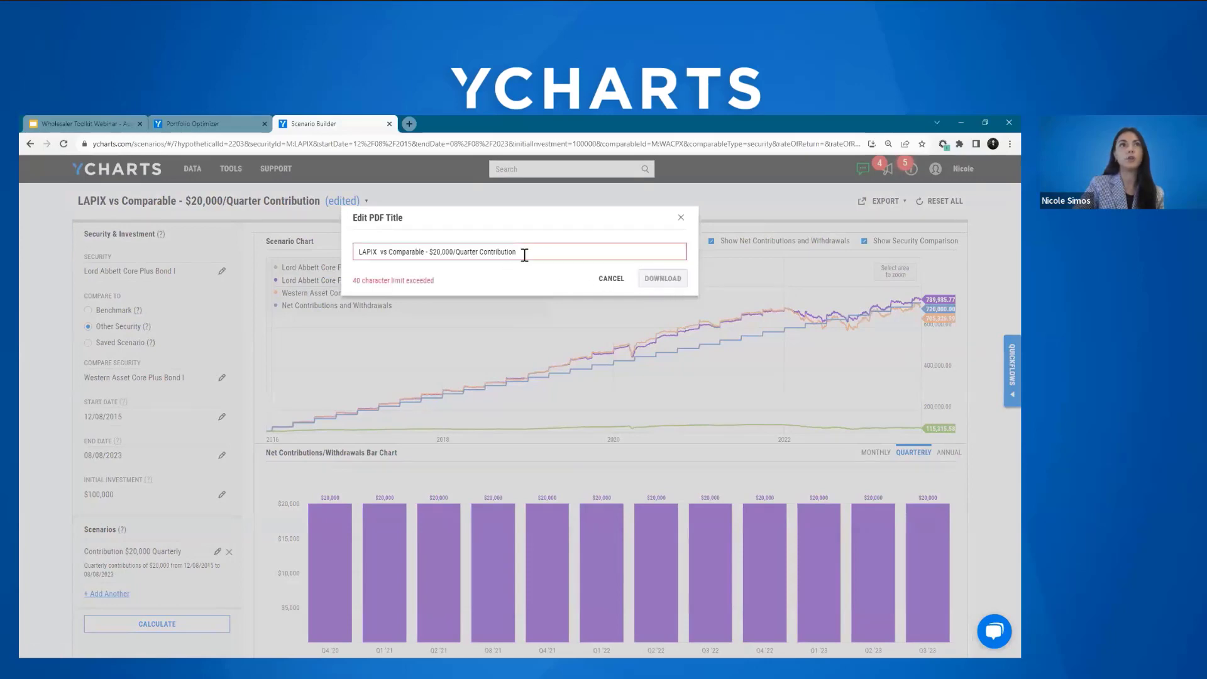
drag(475, 251, 517, 251)
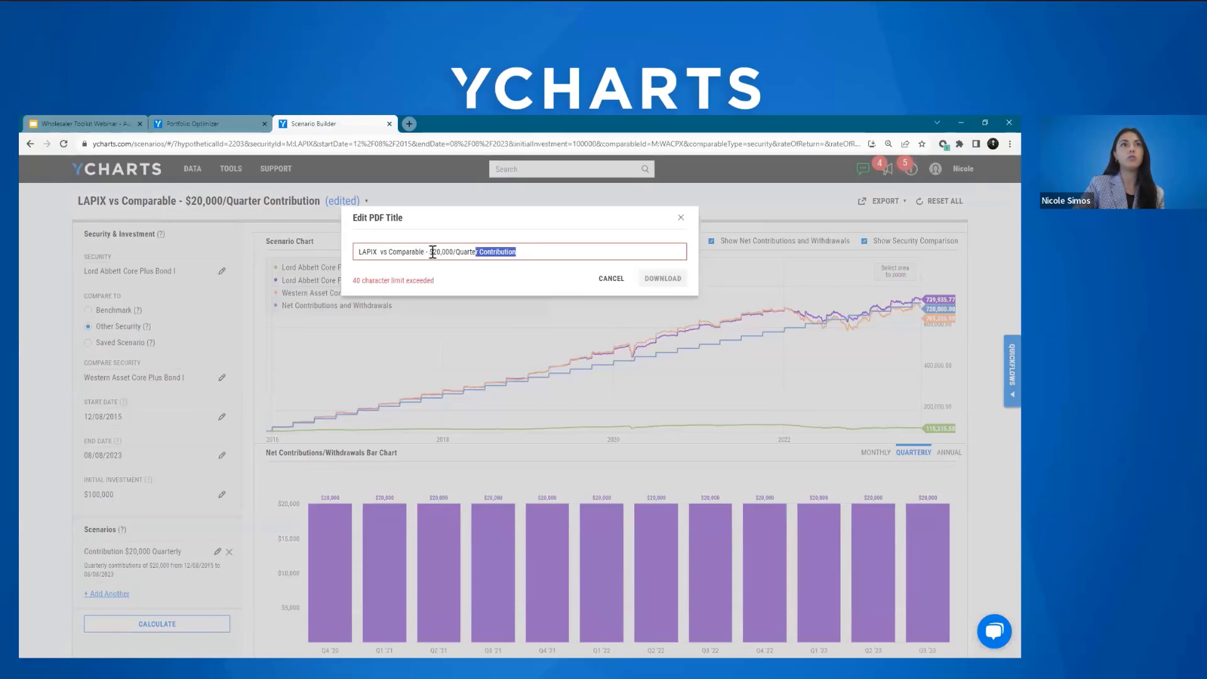
key(BackSpace)
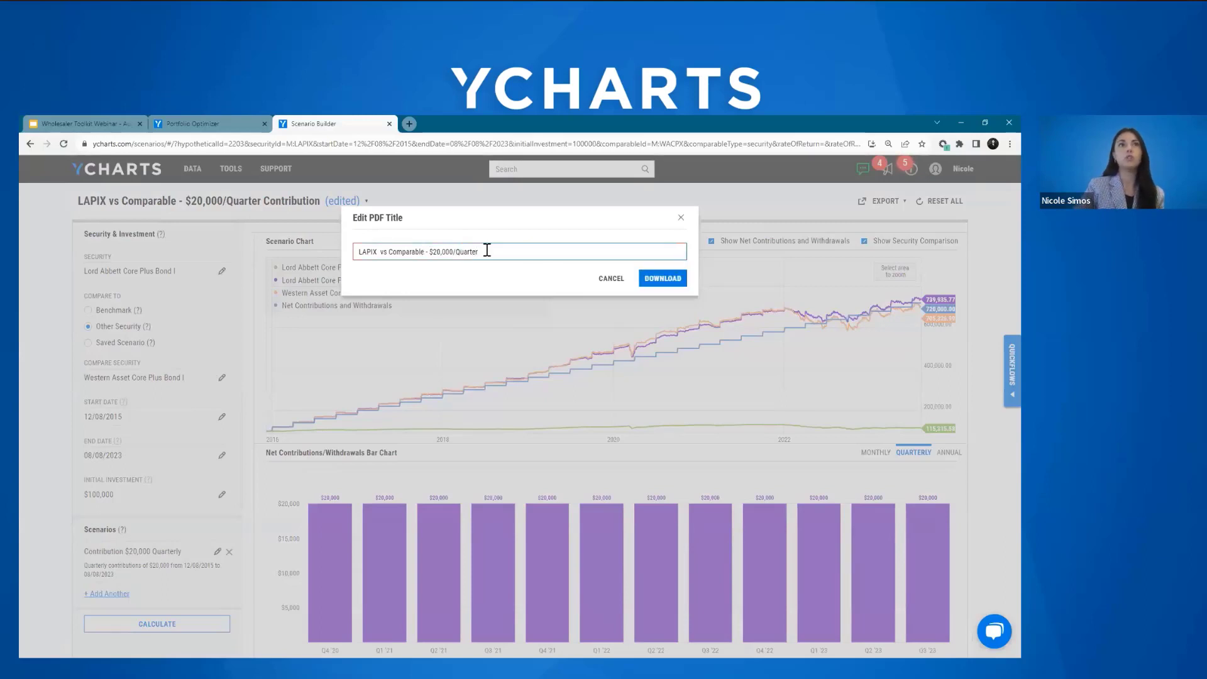
click(661, 278)
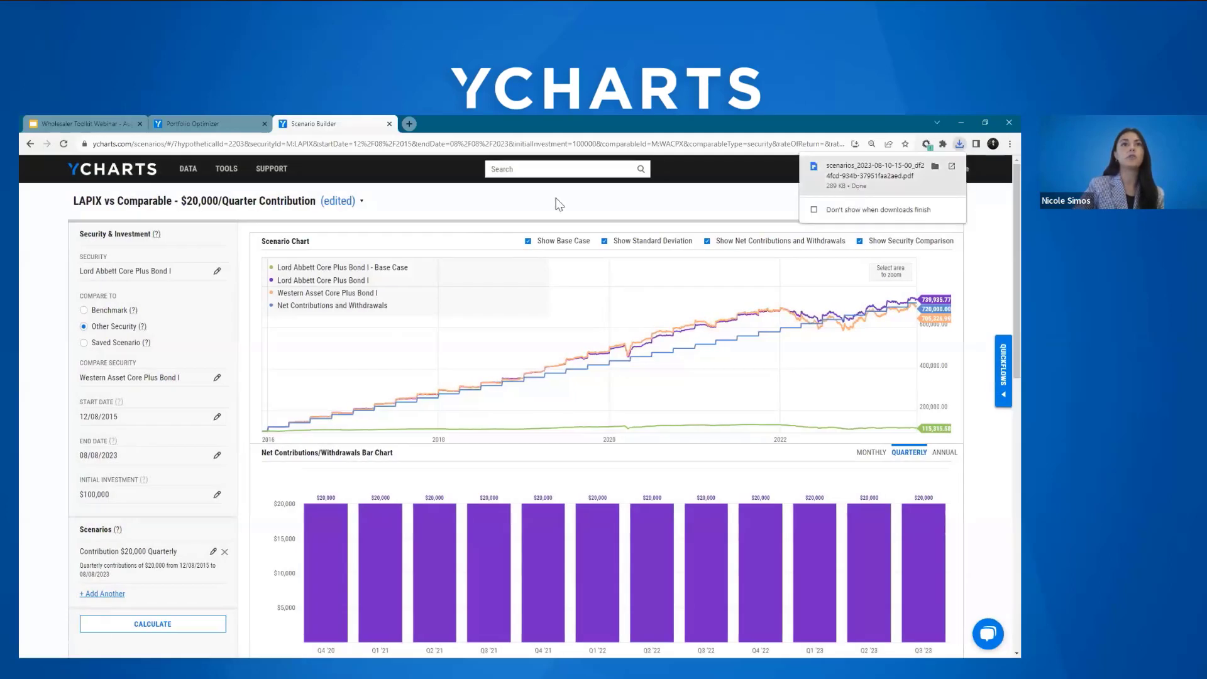
Step: Open the downloaded PDF and look through its summary, quarterly contributions chart and contributions table pages
click(868, 175)
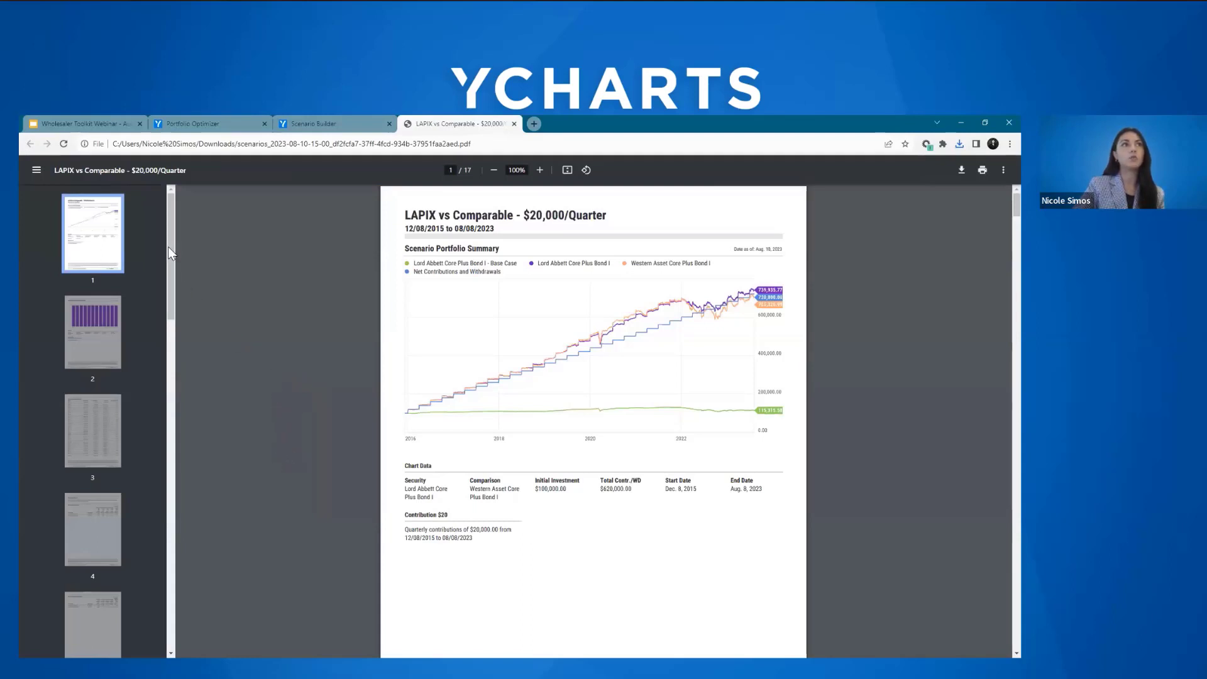
drag(169, 245, 163, 268)
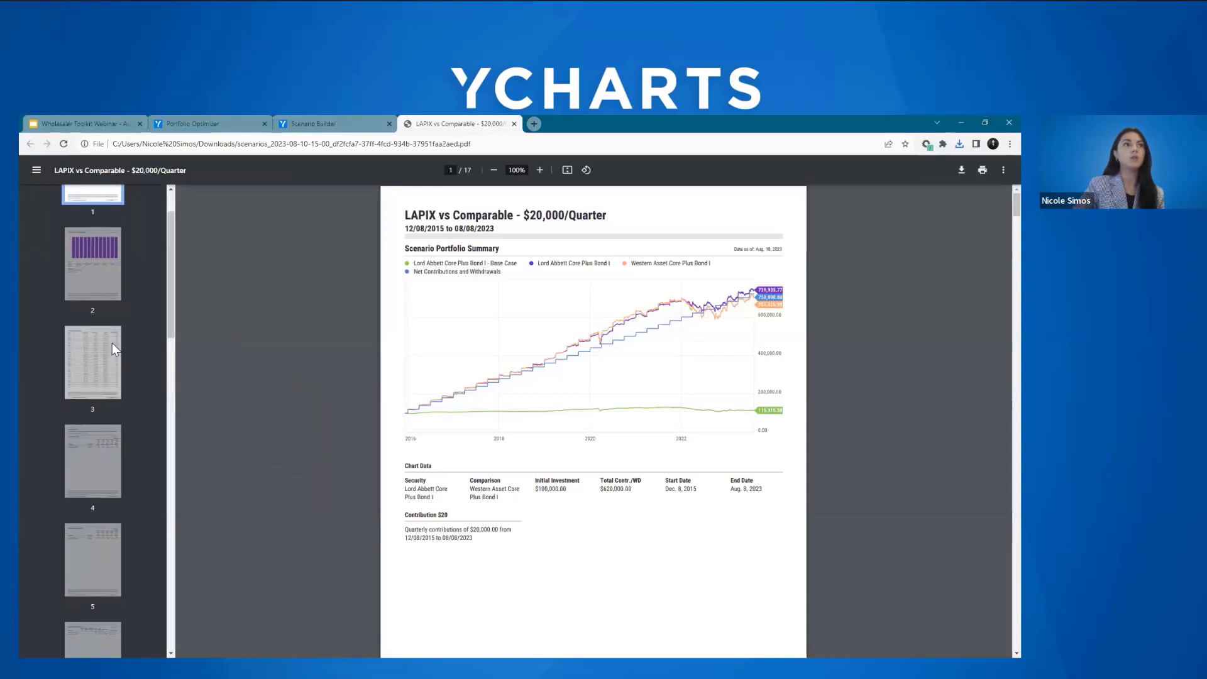
click(93, 271)
click(96, 377)
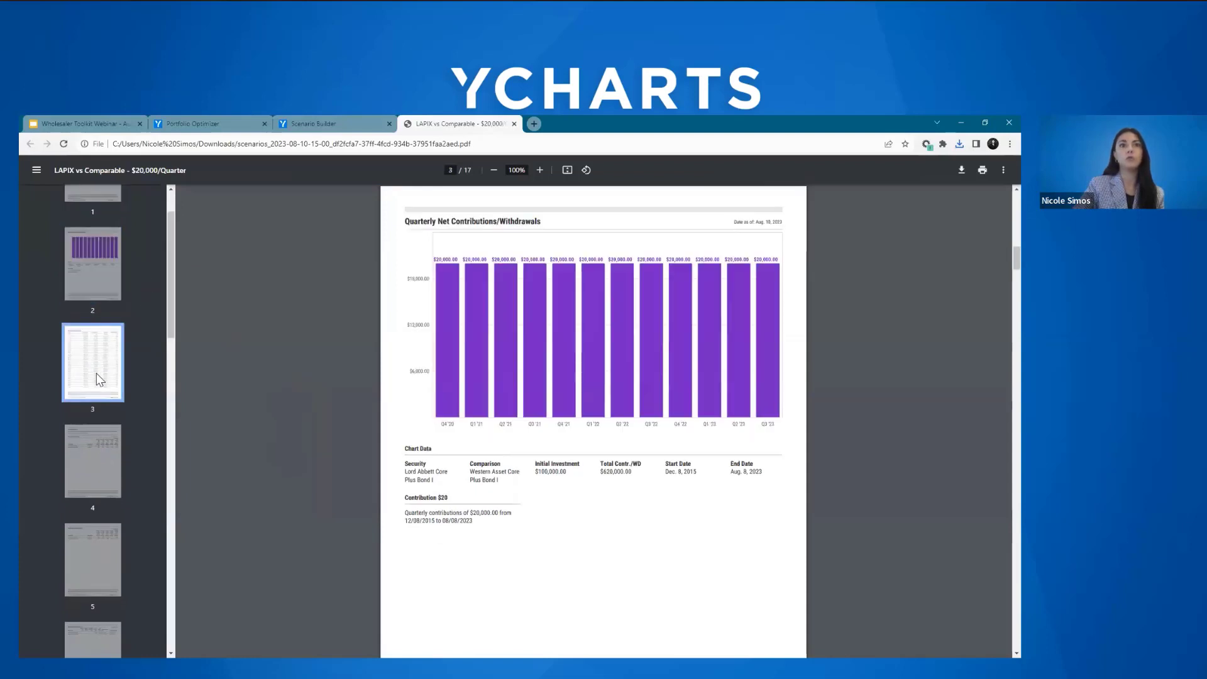
scroll(168, 315, down, 1)
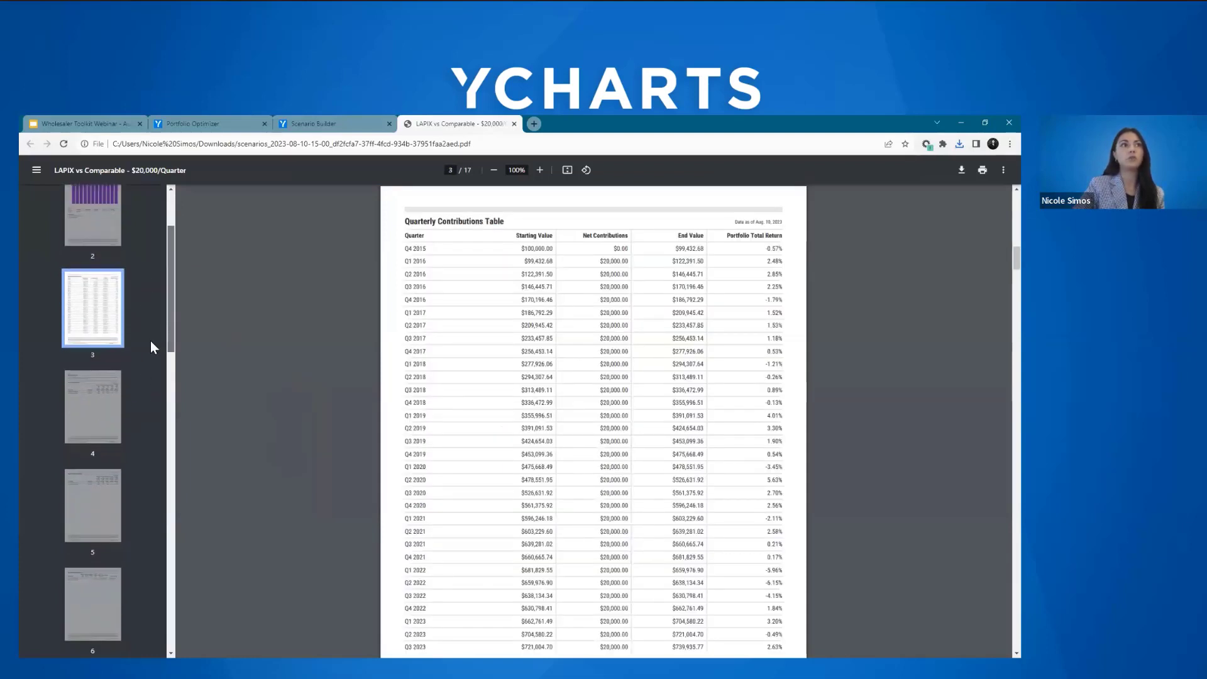
Step: Return to the Scenario Builder and open the saved scenario "Hypothetical Performance Sample - Fund"
click(323, 125)
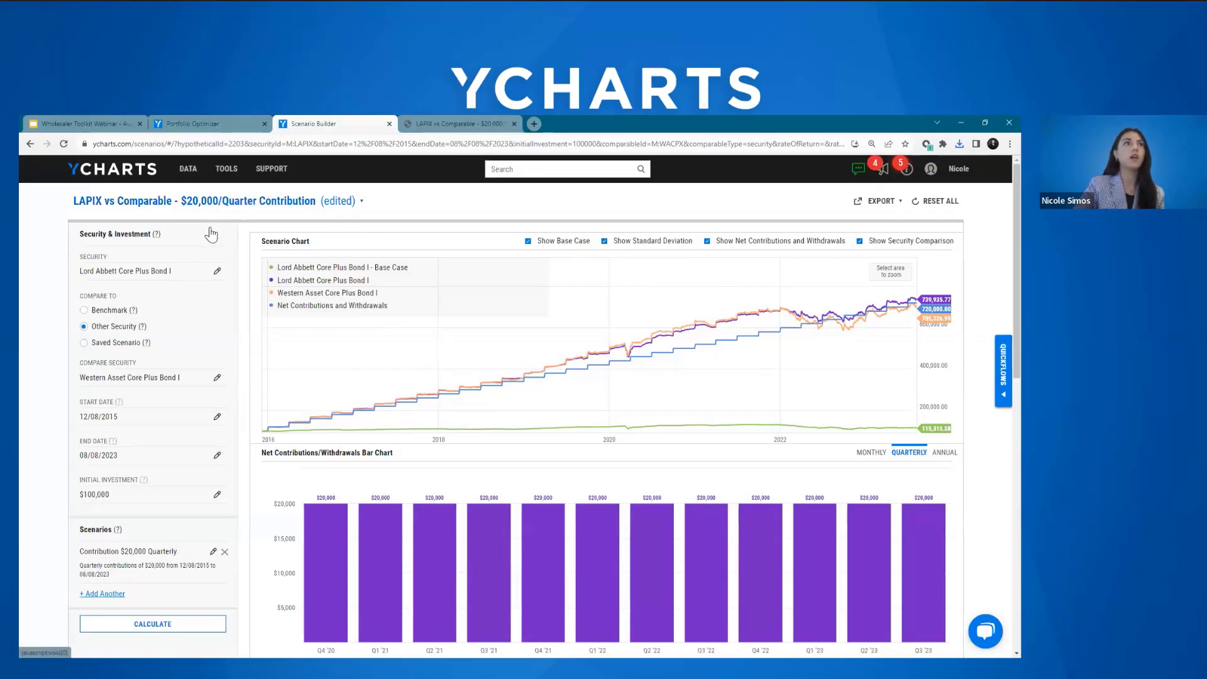
click(215, 206)
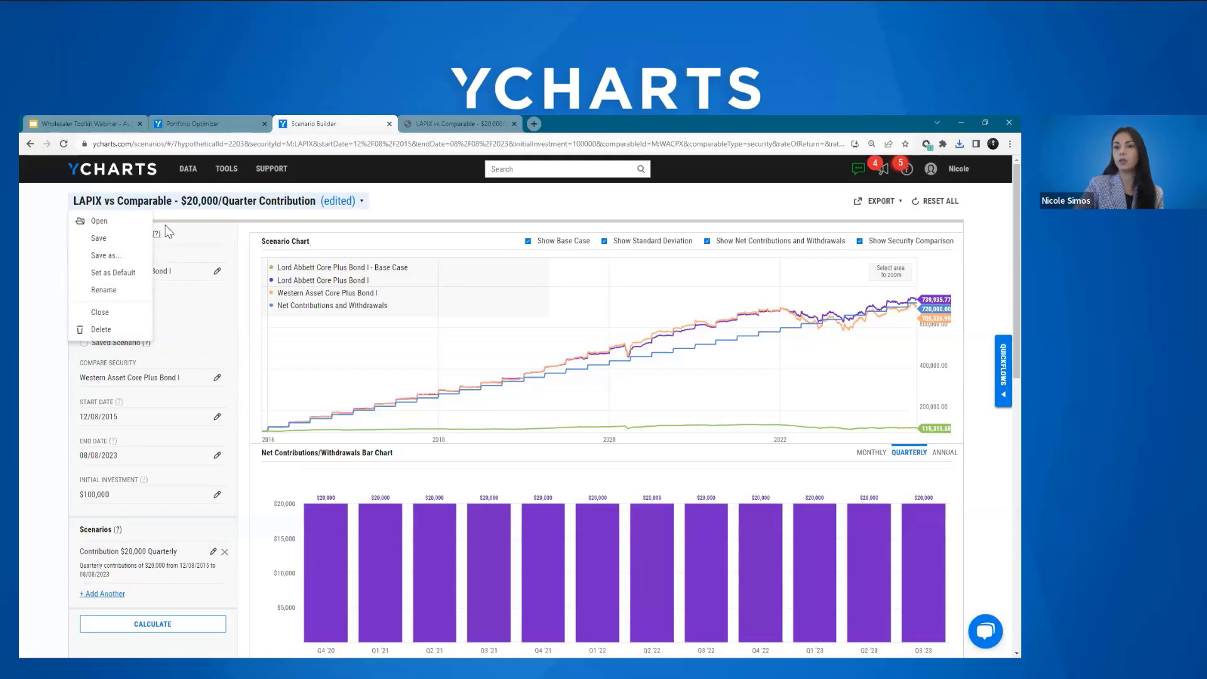
click(126, 228)
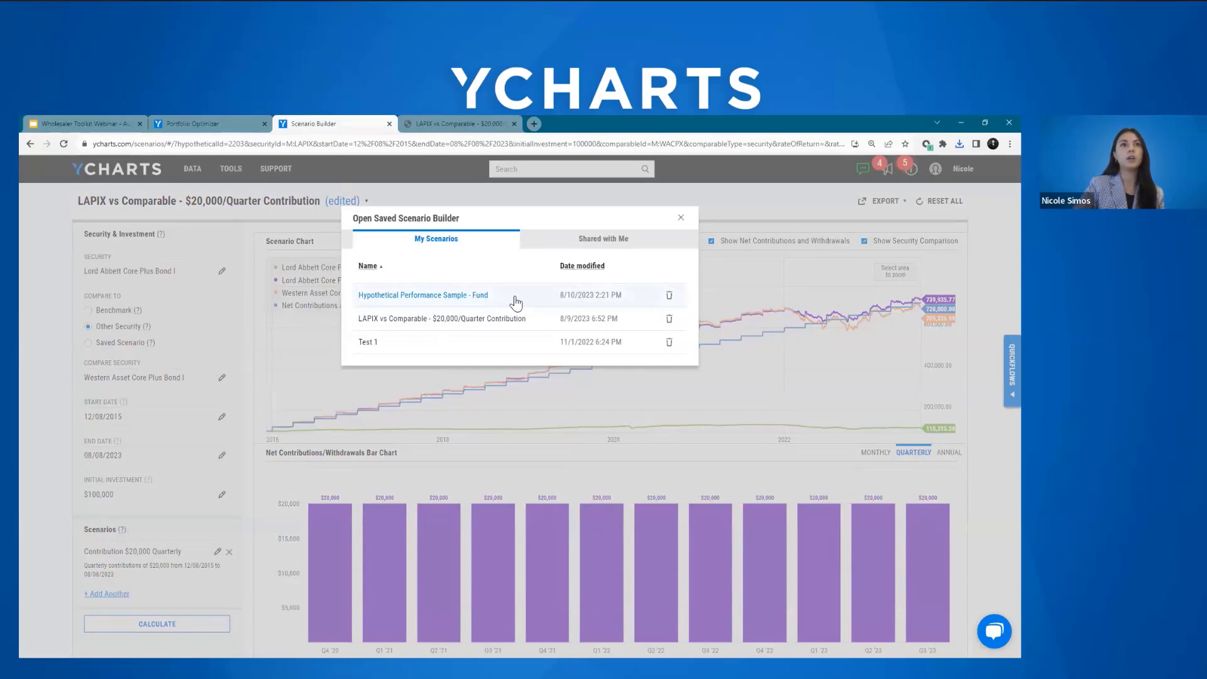
click(515, 298)
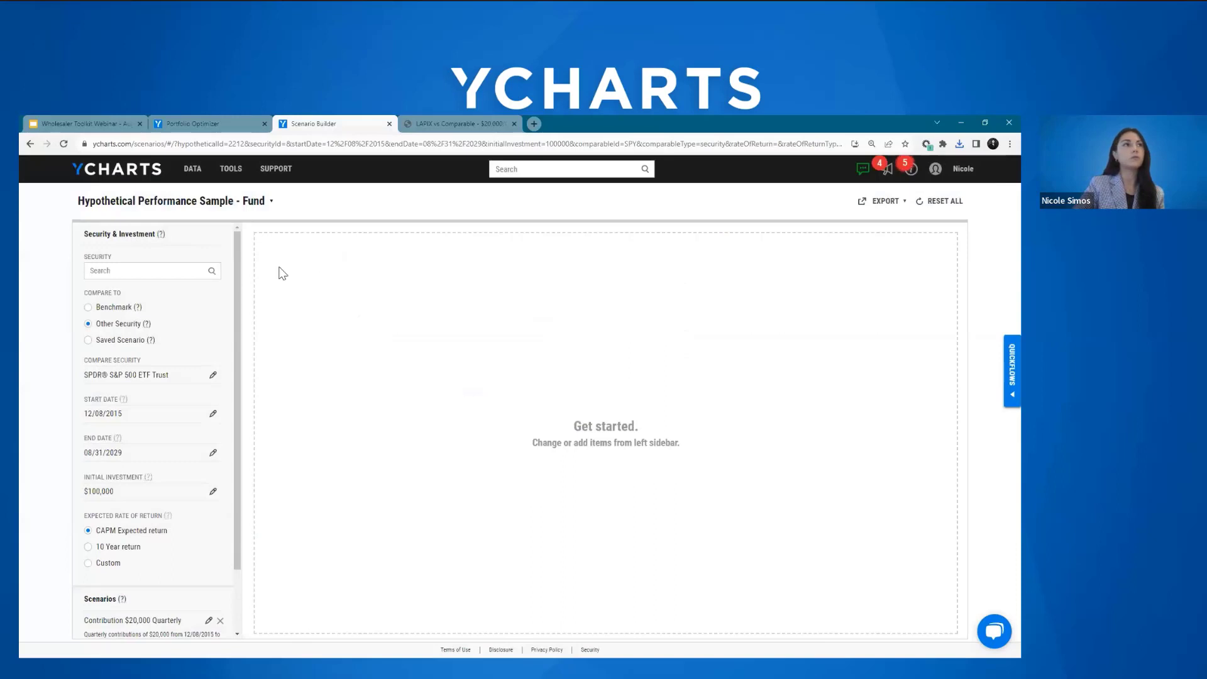
Step: Set iShares Core S&P 500 ETF (IVV) as the scenario's main security and calculate the scenario
click(139, 270)
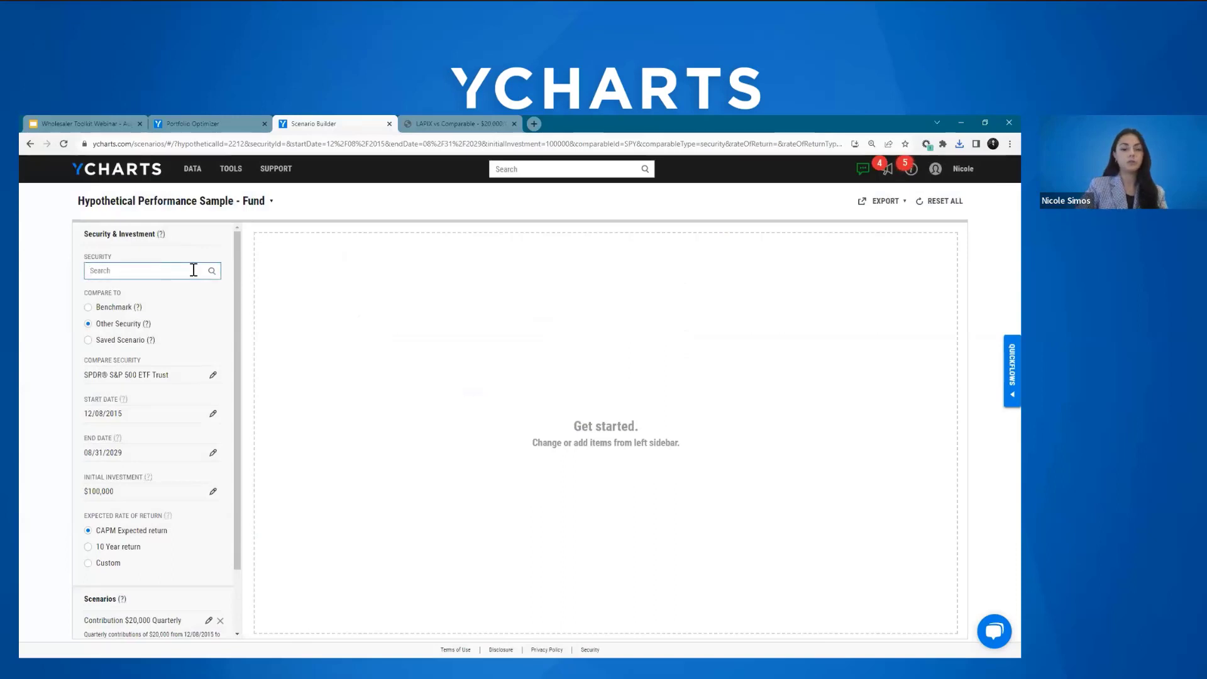
text(Nv)
key(Return)
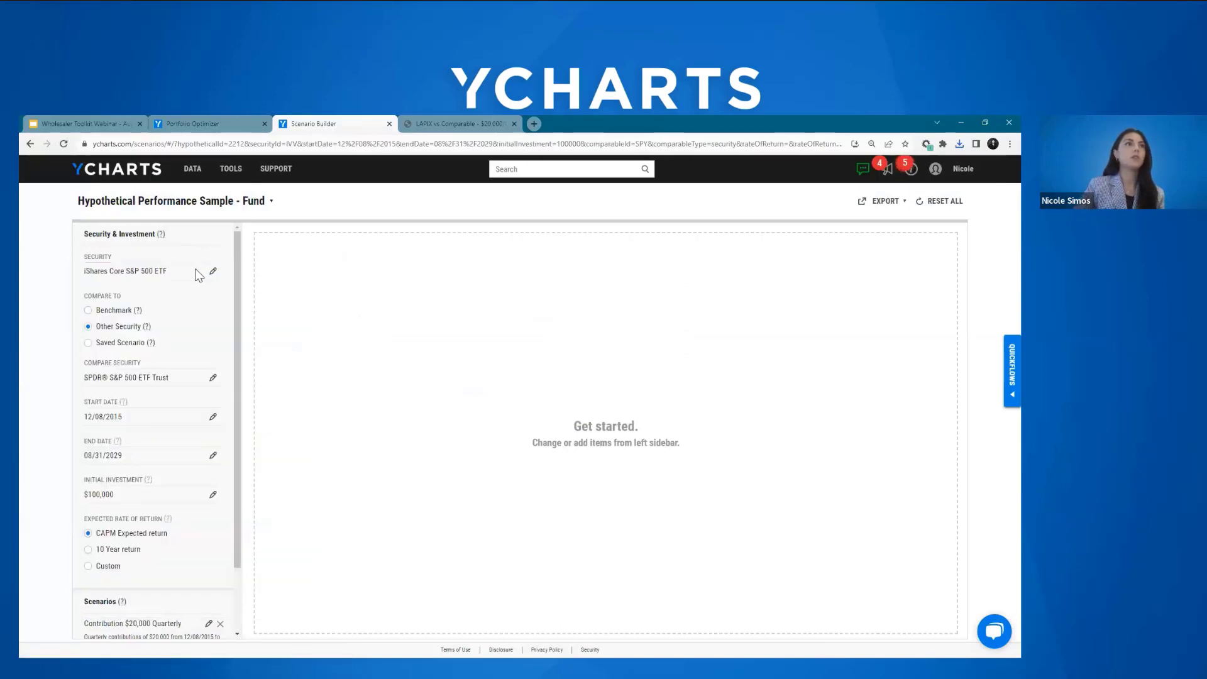
scroll(195, 279, down, 2)
click(172, 618)
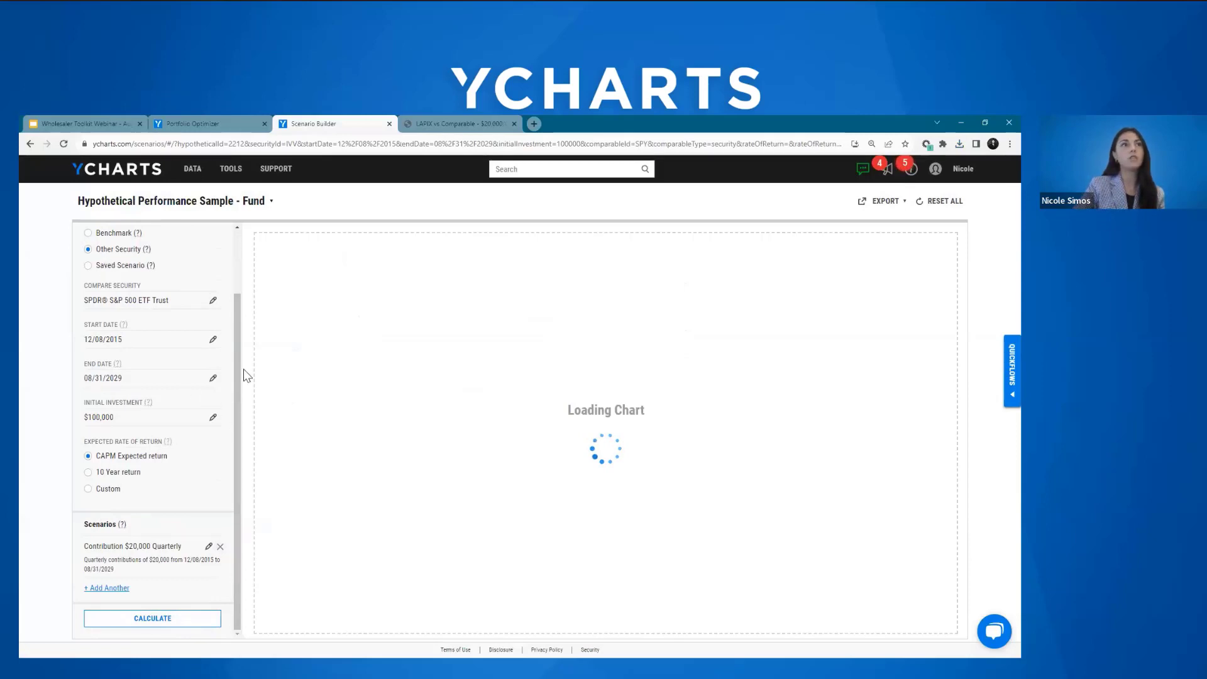
Step: Review the hypothetical scenario's date range, projected performance chart, monthly contributions and expected return settings
key(ctrl+a)
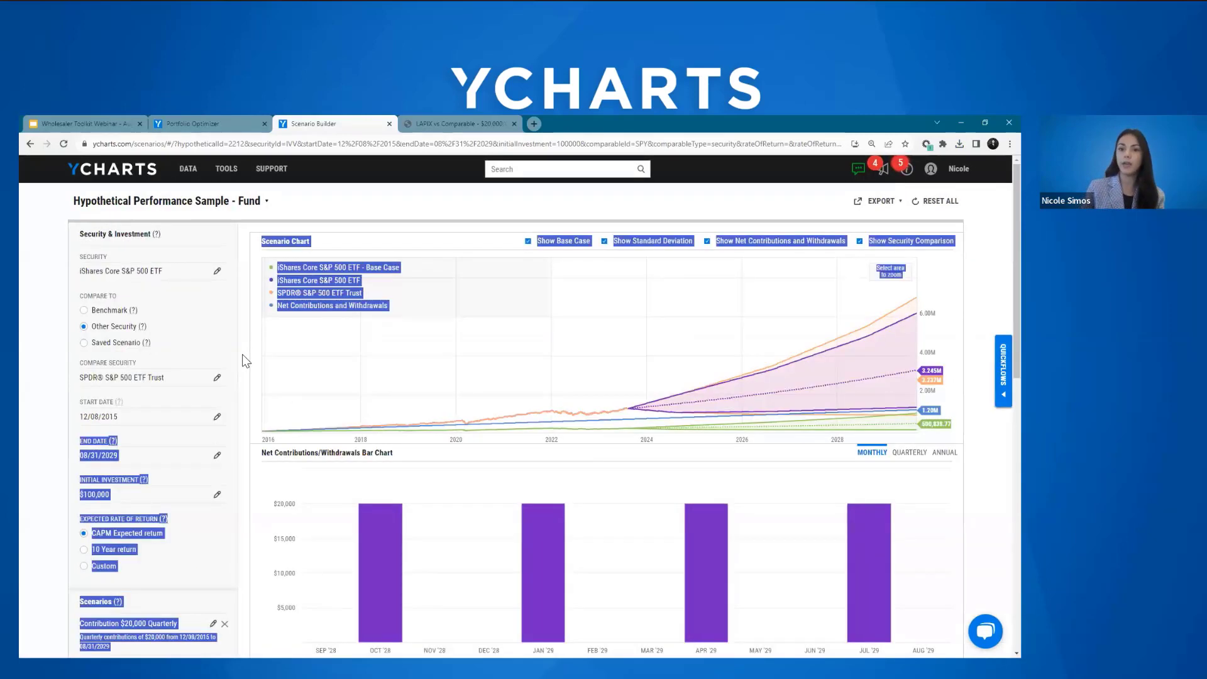
click(110, 423)
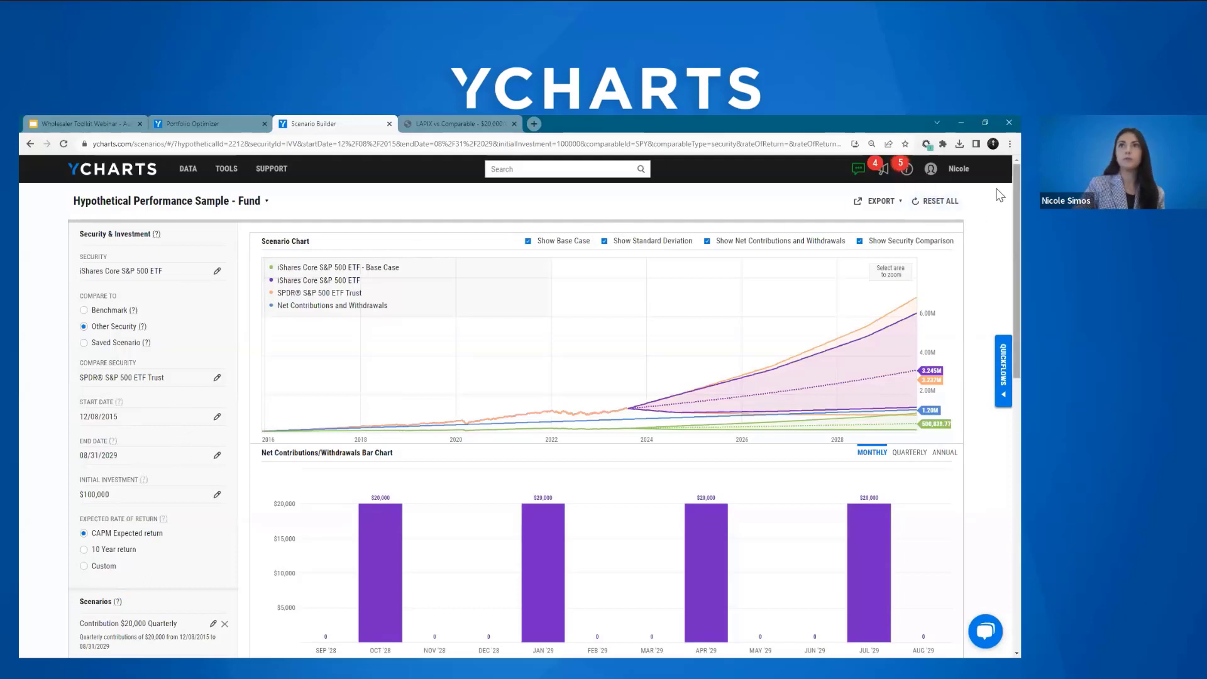
scroll(985, 245, down, 1)
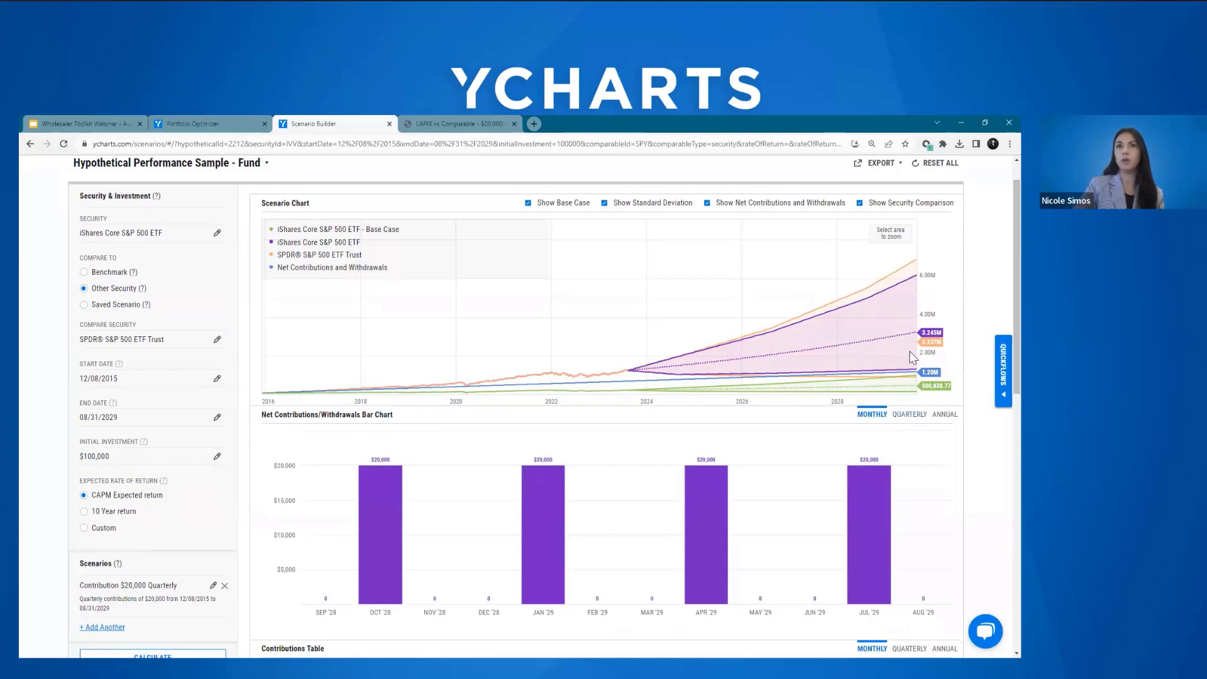
mouse_move(913, 338)
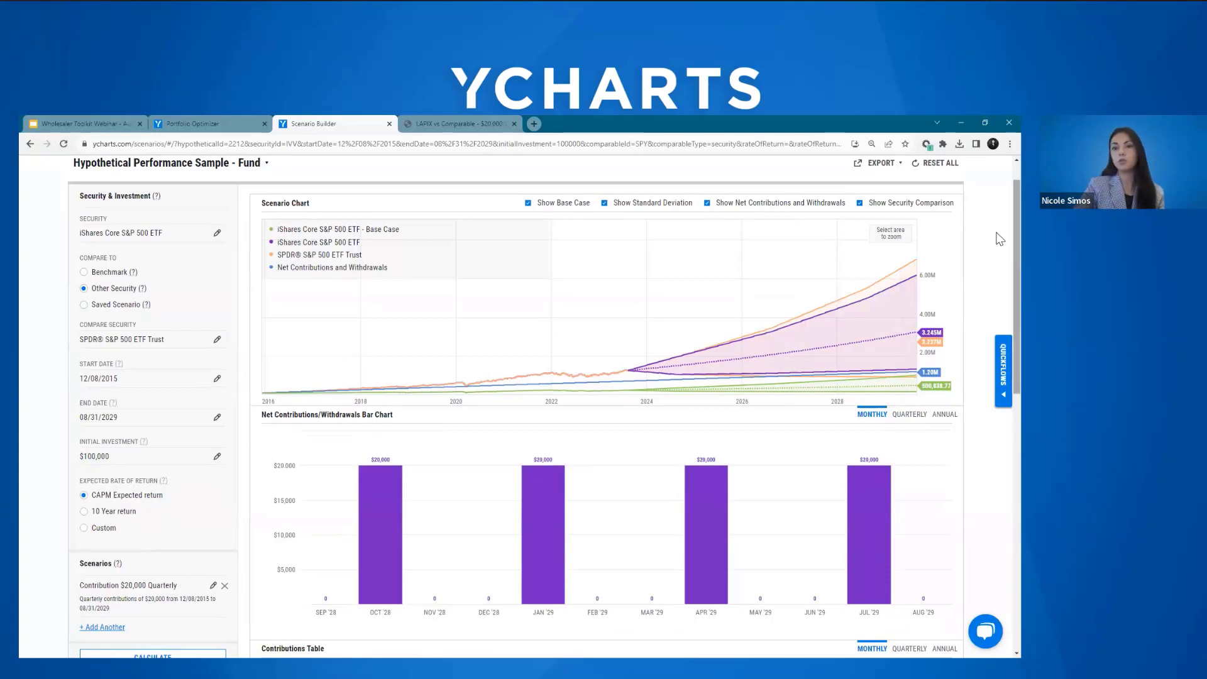
scroll(999, 239, down, 1)
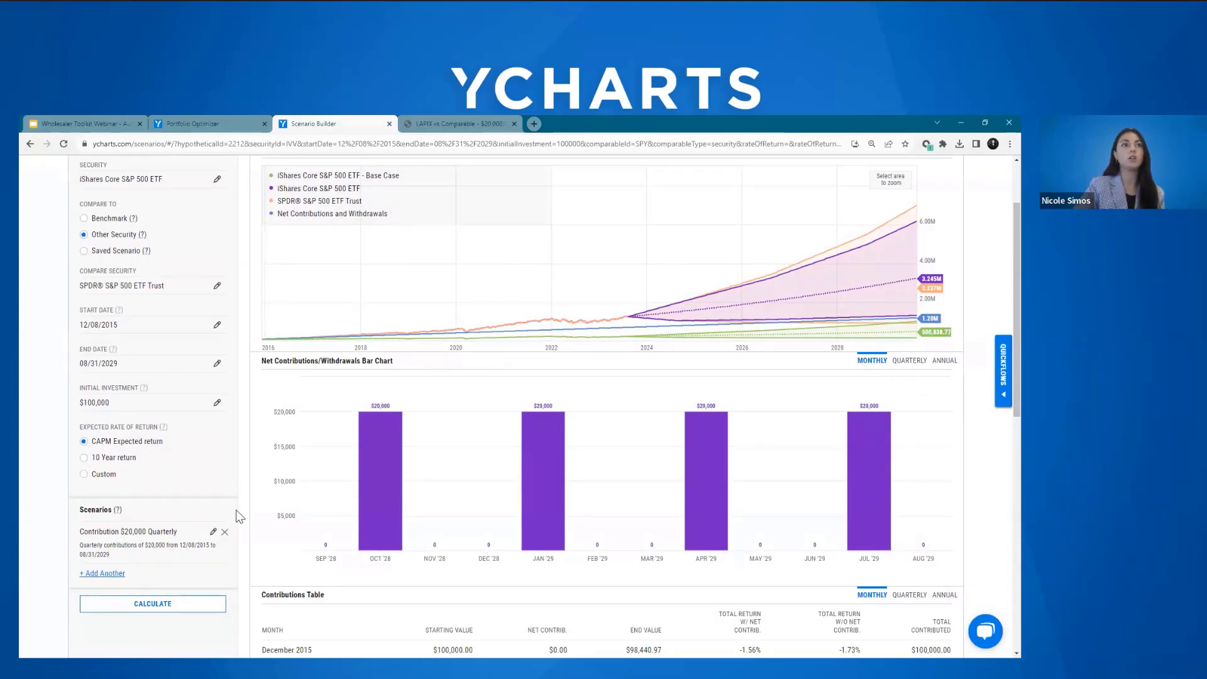
scroll(240, 516, up, 2)
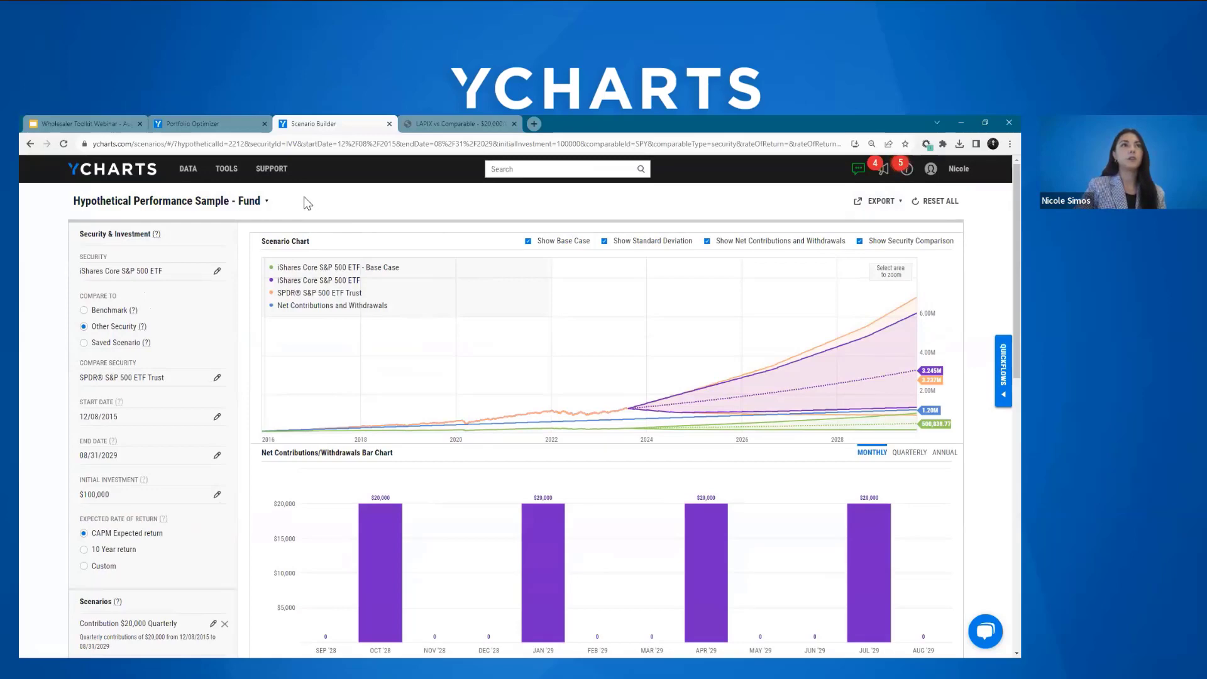
Step: Switch to the webinar presentation in Google Slides and advance to the closing disclosure slide
click(104, 122)
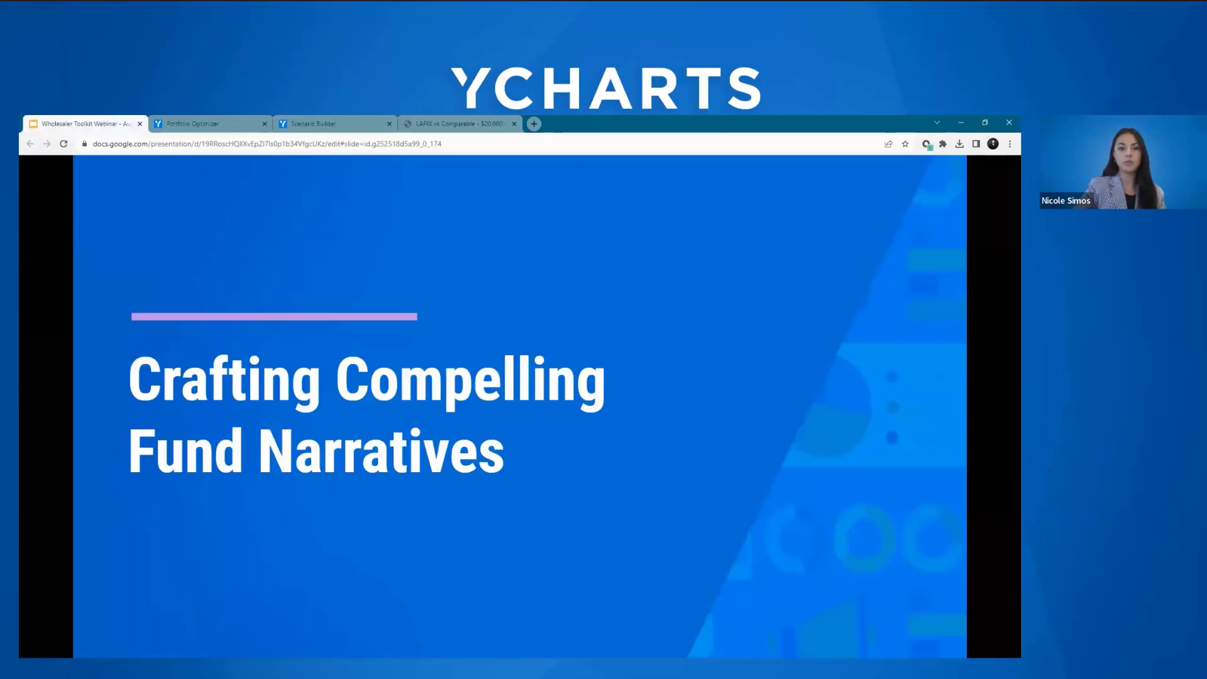
key(Right)
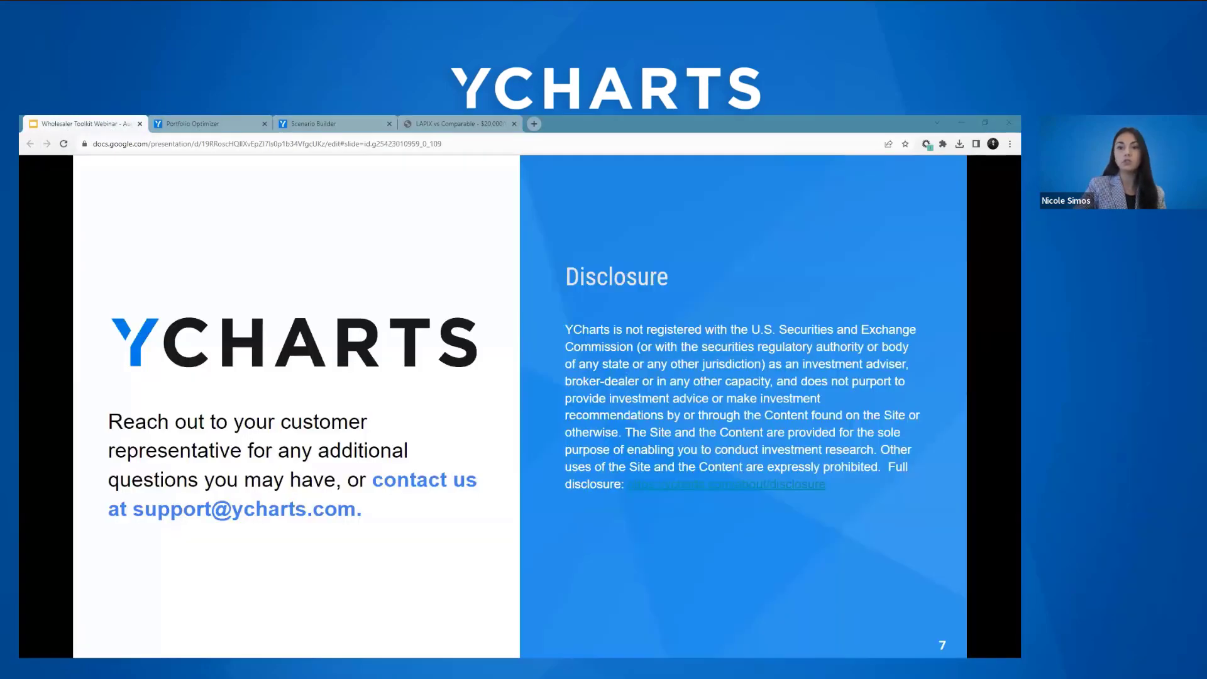